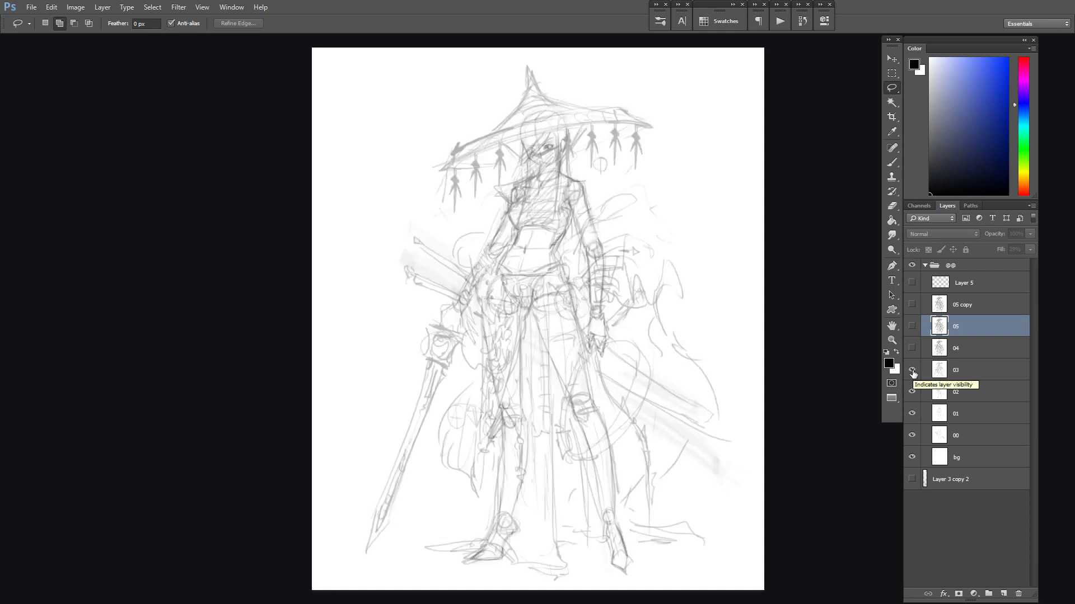
Show sketch layers 04, 05 and 05 copy in turn, and select 05 copy.
{"action": "left_click", "coordinate": [912, 348]}
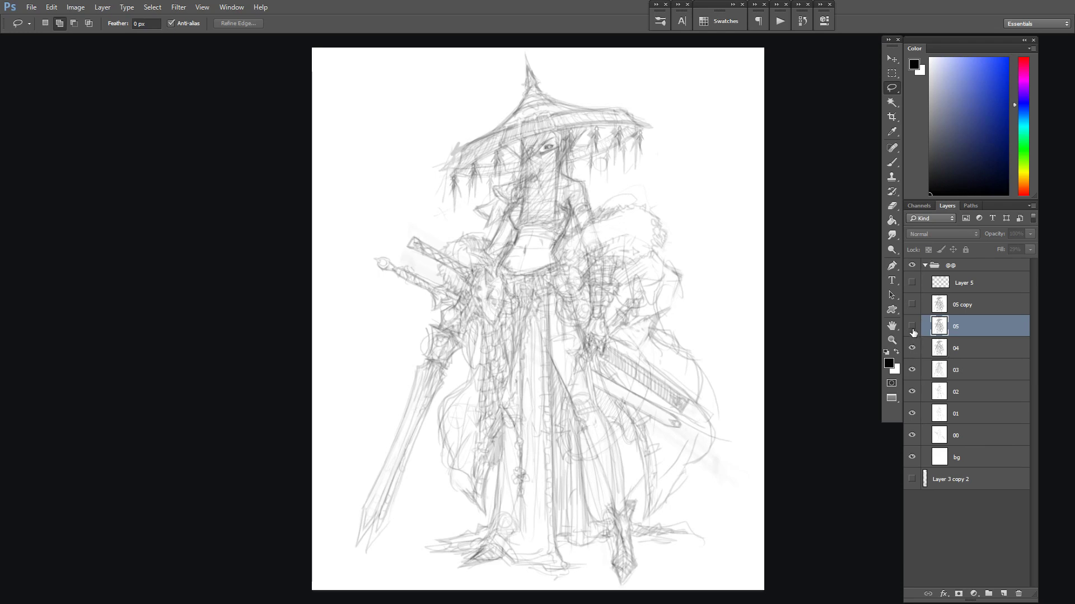
{"action": "left_click", "coordinate": [911, 327]}
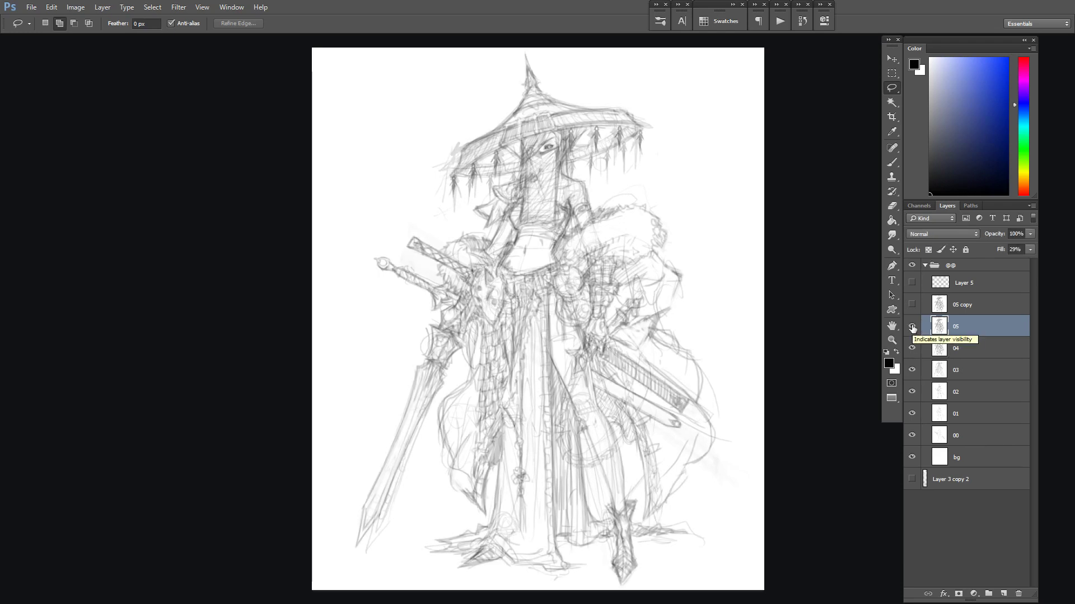
{"action": "left_click", "coordinate": [912, 305]}
{"action": "left_click", "coordinate": [962, 305]}
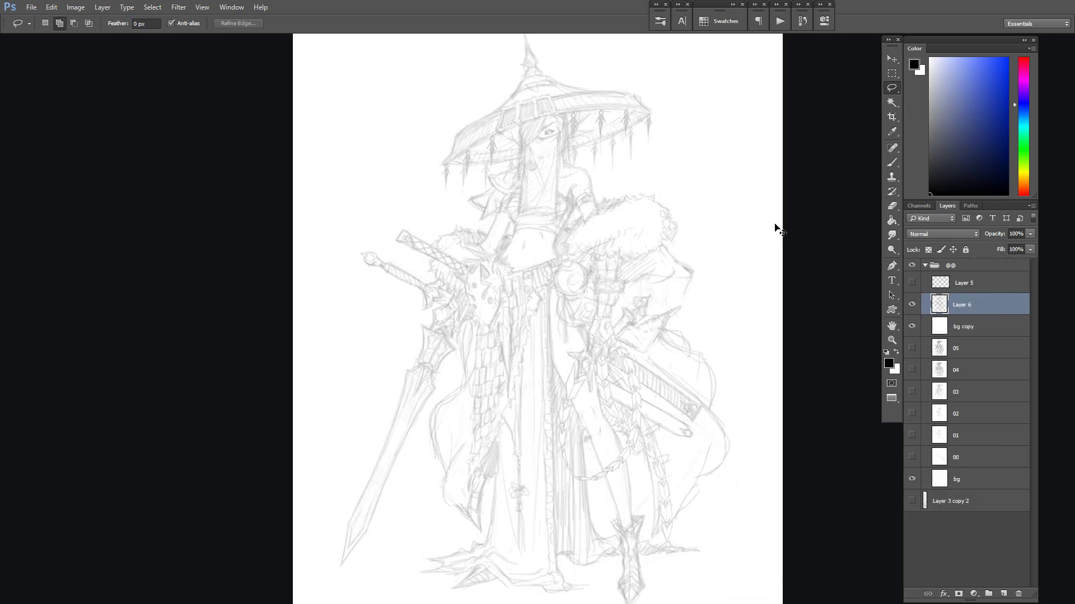
With a 15 px brush, draw the hip mask's upper horn, forehead circle and slanted eye marking on Layer 6.
{"action": "key", "text": "ctrl+plus"}
{"action": "key", "text": "ctrl+plus"}
{"action": "key", "text": "ctrl+plus"}
{"action": "left_click_drag", "start_coordinate": [636, 255], "coordinate": [788, 277]}
{"action": "key", "text": "b"}
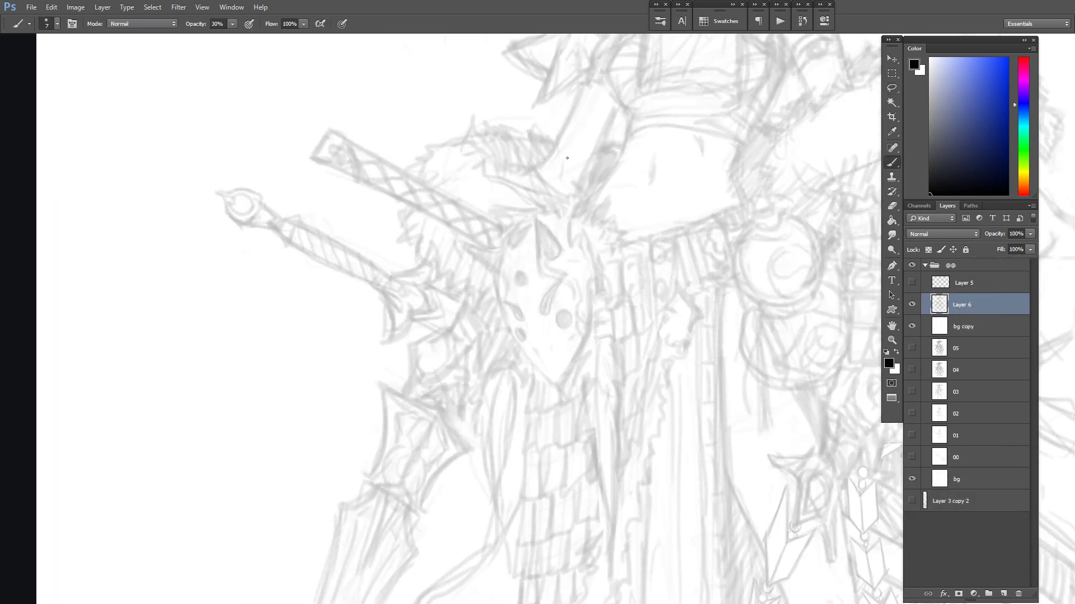
{"action": "key", "text": "bracketright"}
{"action": "key", "text": "bracketright"}
{"action": "key", "text": "bracketright"}
{"action": "key", "text": "bracketright"}
{"action": "left_click_drag", "start_coordinate": [537, 239], "coordinate": [539, 254]}
{"action": "mouse_move", "coordinate": [535, 216]}
{"action": "left_mouse_down"}
{"action": "mouse_move", "coordinate": [557, 244]}
{"action": "mouse_move", "coordinate": [542, 256]}
{"action": "mouse_move", "coordinate": [554, 254]}
{"action": "mouse_move", "coordinate": [544, 226]}
{"action": "mouse_move", "coordinate": [555, 248]}
{"action": "mouse_move", "coordinate": [519, 286]}
{"action": "left_mouse_up"}
{"action": "key", "text": "bracketright"}
{"action": "left_click_drag", "start_coordinate": [532, 299], "coordinate": [538, 304]}
{"action": "left_click_drag", "start_coordinate": [567, 271], "coordinate": [538, 305]}
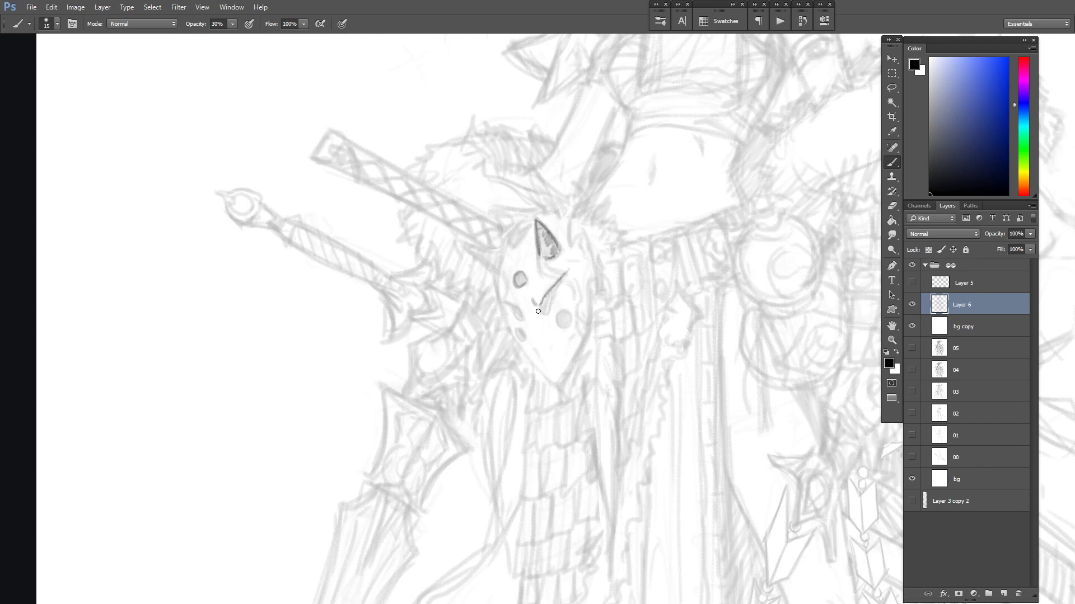
Draw the mask's second horn, side edge and braided cord, and darken its eye markings.
{"action": "left_click_drag", "start_coordinate": [465, 245], "coordinate": [499, 272]}
{"action": "left_click_drag", "start_coordinate": [497, 279], "coordinate": [526, 327]}
{"action": "left_click_drag", "start_coordinate": [572, 229], "coordinate": [597, 279]}
{"action": "left_click_drag", "start_coordinate": [597, 280], "coordinate": [612, 341]}
{"action": "left_click_drag", "start_coordinate": [510, 348], "coordinate": [500, 365]}
{"action": "left_click_drag", "start_coordinate": [561, 281], "coordinate": [544, 313]}
{"action": "left_click_drag", "start_coordinate": [466, 246], "coordinate": [499, 258]}
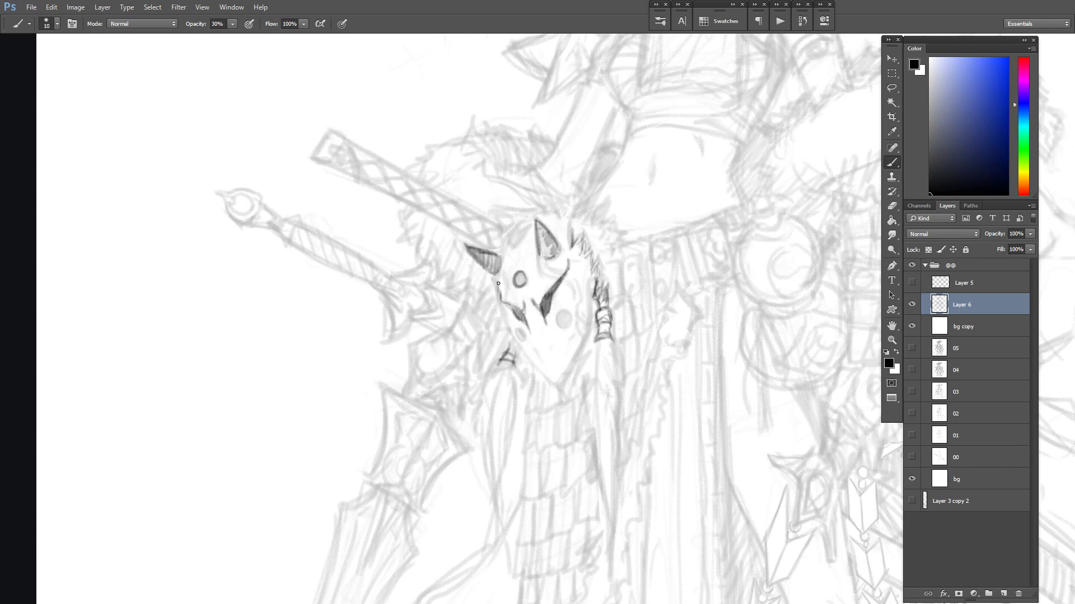
Adjust the brush settings, entering a value of 13.
{"action": "left_click", "coordinate": [71, 24]}
{"action": "left_click_drag", "start_coordinate": [541, 276], "coordinate": [514, 297]}
{"action": "type", "text": "13"}
{"action": "key", "text": "Return"}
{"action": "left_click", "coordinate": [542, 156]}
{"action": "left_click_drag", "start_coordinate": [359, 163], "coordinate": [638, 12]}
Draw the mask's lower outline, the spiky fur around it and the long hair tassels hanging from both sides.
{"action": "mouse_move", "coordinate": [510, 235]}
{"action": "left_mouse_down"}
{"action": "mouse_move", "coordinate": [513, 258]}
{"action": "mouse_move", "coordinate": [530, 225]}
{"action": "mouse_move", "coordinate": [503, 215]}
{"action": "mouse_move", "coordinate": [476, 223]}
{"action": "mouse_move", "coordinate": [484, 236]}
{"action": "mouse_move", "coordinate": [503, 228]}
{"action": "mouse_move", "coordinate": [495, 247]}
{"action": "mouse_move", "coordinate": [534, 232]}
{"action": "mouse_move", "coordinate": [576, 296]}
{"action": "left_mouse_up"}
{"action": "left_click_drag", "start_coordinate": [488, 168], "coordinate": [448, 224]}
{"action": "left_click_drag", "start_coordinate": [464, 358], "coordinate": [480, 521]}
{"action": "left_click_drag", "start_coordinate": [551, 313], "coordinate": [535, 342]}
{"action": "left_click_drag", "start_coordinate": [568, 249], "coordinate": [595, 229]}
{"action": "left_click_drag", "start_coordinate": [508, 295], "coordinate": [516, 282]}
Draw the hip gourd with its stopper, yin-yang emblem and twisted rope around the middle.
{"action": "mouse_move", "coordinate": [754, 183]}
{"action": "left_mouse_down"}
{"action": "mouse_move", "coordinate": [652, 215]}
{"action": "mouse_move", "coordinate": [670, 176]}
{"action": "mouse_move", "coordinate": [659, 196]}
{"action": "mouse_move", "coordinate": [680, 190]}
{"action": "mouse_move", "coordinate": [677, 206]}
{"action": "mouse_move", "coordinate": [649, 206]}
{"action": "left_mouse_up"}
{"action": "mouse_move", "coordinate": [652, 192]}
{"action": "left_mouse_down"}
{"action": "mouse_move", "coordinate": [672, 189]}
{"action": "mouse_move", "coordinate": [635, 268]}
{"action": "left_mouse_up"}
{"action": "mouse_move", "coordinate": [644, 213]}
{"action": "left_mouse_down"}
{"action": "mouse_move", "coordinate": [652, 276]}
{"action": "mouse_move", "coordinate": [711, 263]}
{"action": "left_mouse_up"}
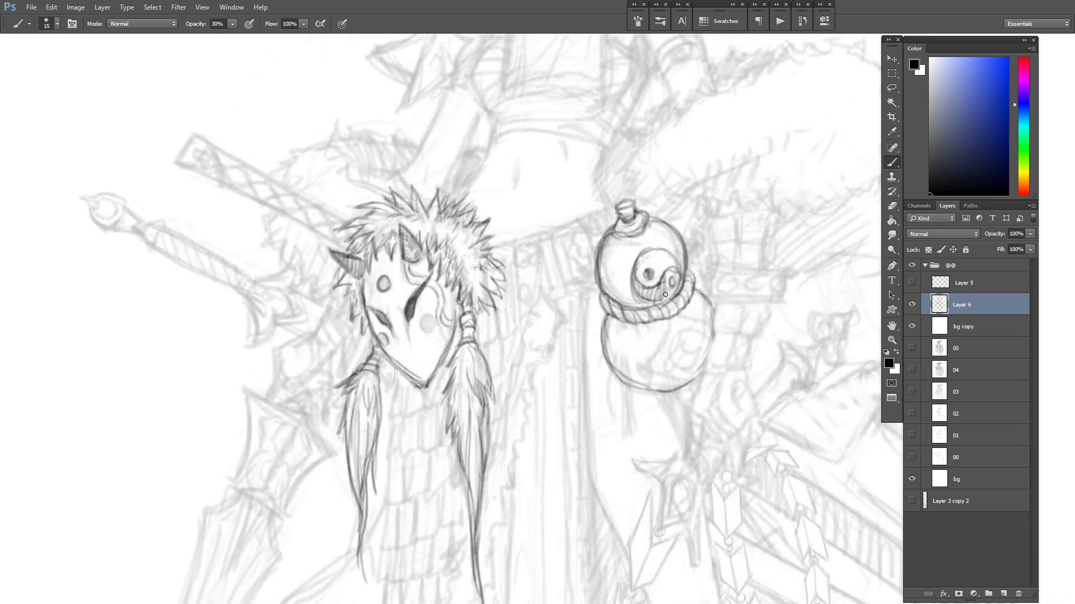
{"action": "mouse_move", "coordinate": [665, 299]}
{"action": "left_mouse_down"}
{"action": "mouse_move", "coordinate": [658, 261]}
{"action": "mouse_move", "coordinate": [674, 282]}
{"action": "mouse_move", "coordinate": [687, 249]}
{"action": "mouse_move", "coordinate": [691, 285]}
{"action": "mouse_move", "coordinate": [694, 271]}
{"action": "mouse_move", "coordinate": [661, 318]}
{"action": "mouse_move", "coordinate": [601, 305]}
{"action": "left_mouse_up"}
{"action": "key", "text": "e"}
{"action": "key", "text": "b"}
Draw the pointed star-shaped belt ornament between the mask and the gourd.
{"action": "mouse_move", "coordinate": [514, 241]}
{"action": "left_mouse_down"}
{"action": "mouse_move", "coordinate": [543, 230]}
{"action": "mouse_move", "coordinate": [578, 239]}
{"action": "mouse_move", "coordinate": [563, 302]}
{"action": "left_mouse_up"}
{"action": "mouse_move", "coordinate": [560, 244]}
{"action": "left_mouse_down"}
{"action": "mouse_move", "coordinate": [572, 289]}
{"action": "mouse_move", "coordinate": [547, 255]}
{"action": "mouse_move", "coordinate": [568, 252]}
{"action": "mouse_move", "coordinate": [551, 286]}
{"action": "left_mouse_up"}
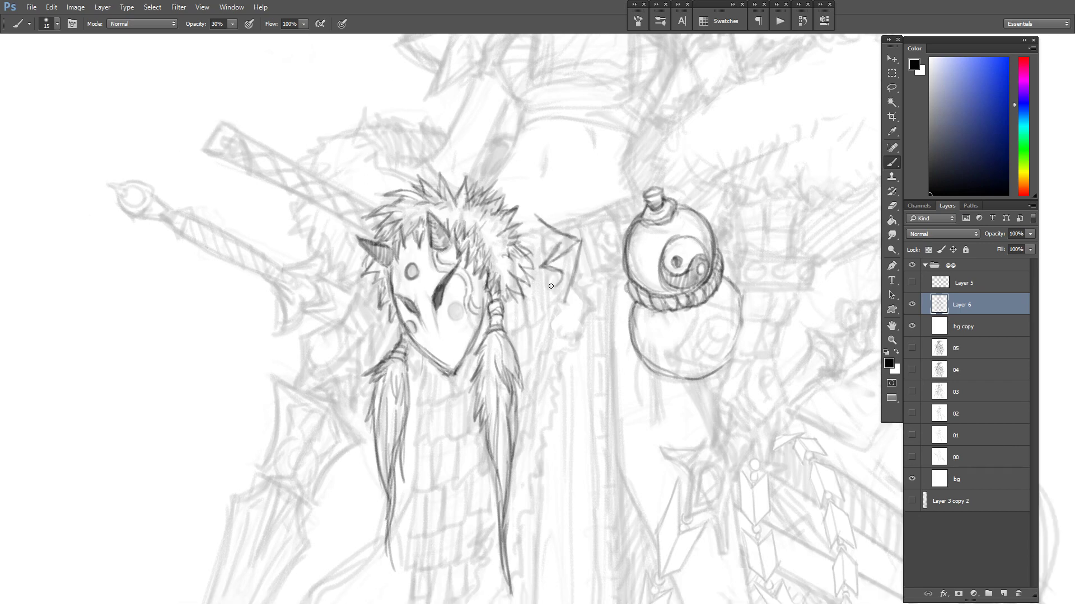
{"action": "left_click_drag", "start_coordinate": [551, 274], "coordinate": [563, 301]}
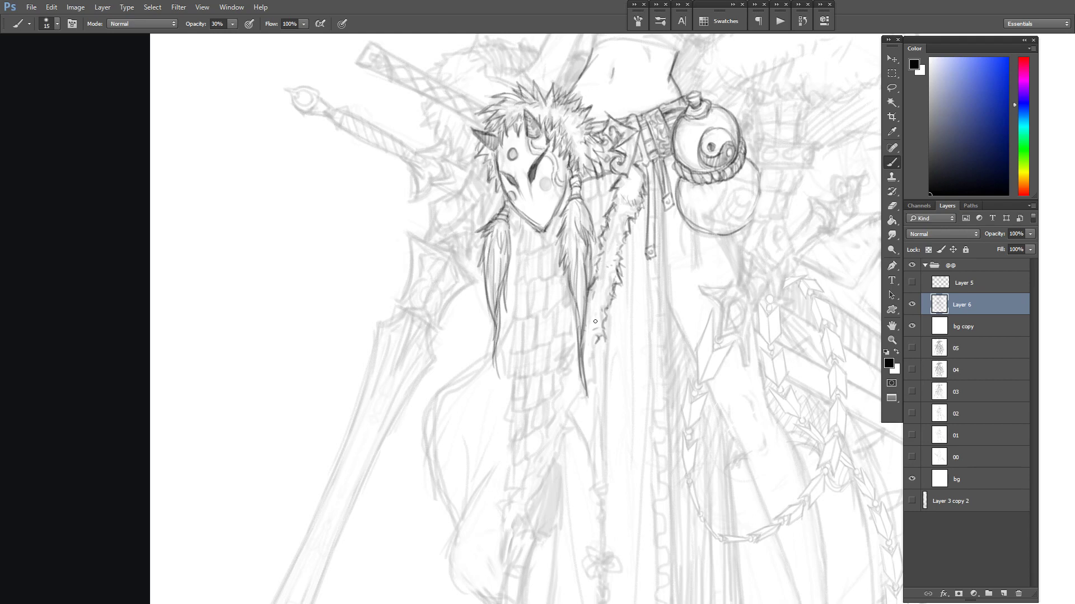
Draw the jagged fur trim from below the belt down to its curled lower end.
{"action": "left_click_drag", "start_coordinate": [604, 336], "coordinate": [600, 353]}
{"action": "left_click_drag", "start_coordinate": [579, 413], "coordinate": [574, 429]}
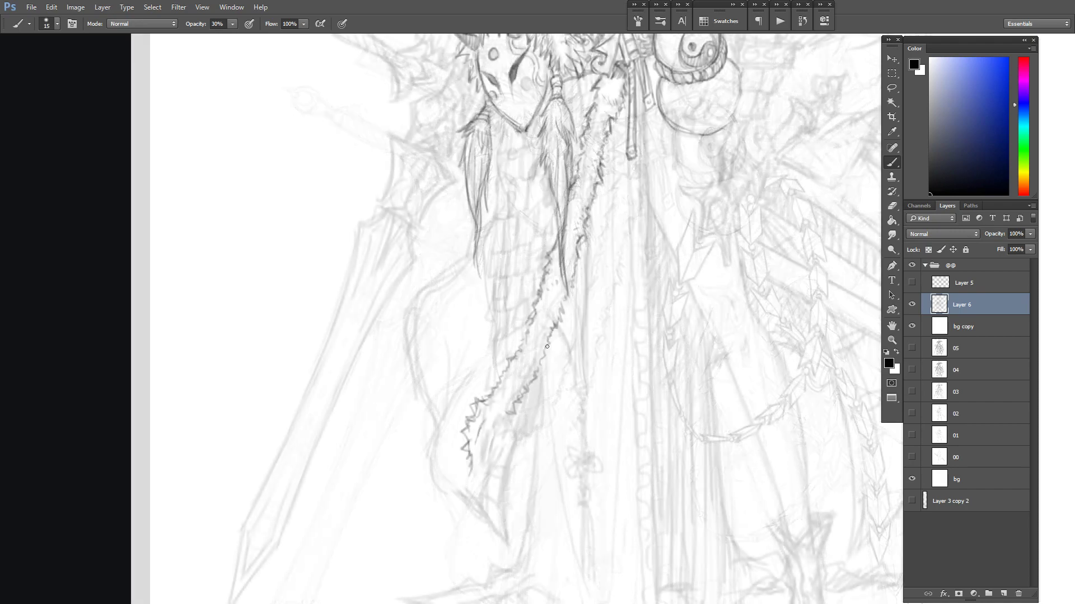
{"action": "mouse_move", "coordinate": [541, 367]}
{"action": "left_mouse_down"}
{"action": "mouse_move", "coordinate": [511, 419]}
{"action": "mouse_move", "coordinate": [495, 422]}
{"action": "mouse_move", "coordinate": [478, 472]}
{"action": "left_mouse_up"}
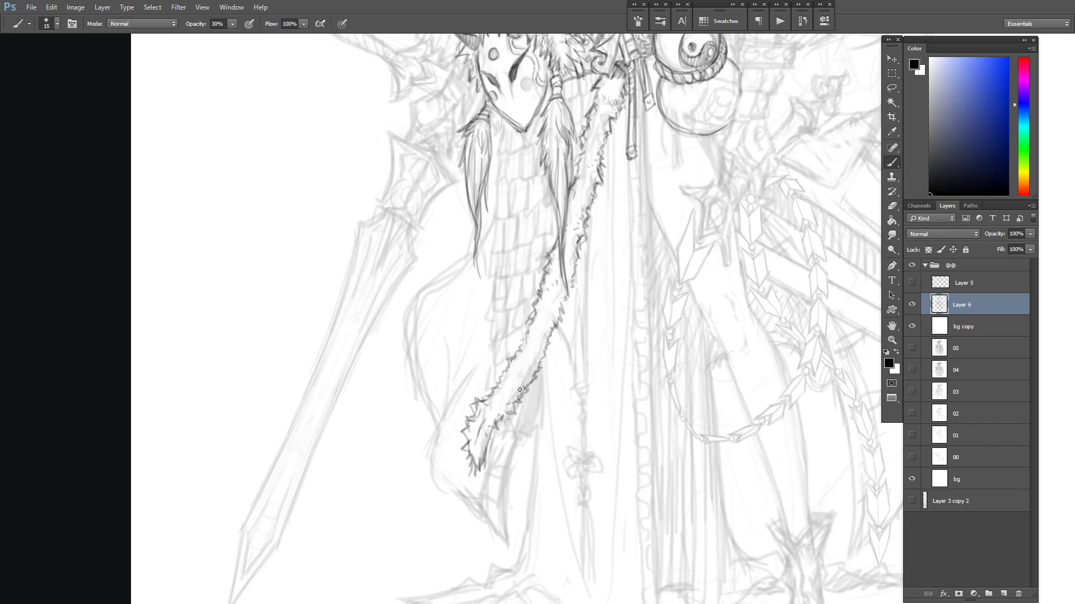
Draw the long hanging cords beside the fur trim, converging to a point.
{"action": "left_click_drag", "start_coordinate": [592, 194], "coordinate": [587, 381]}
{"action": "left_click_drag", "start_coordinate": [557, 329], "coordinate": [587, 395]}
{"action": "mouse_move", "coordinate": [589, 362]}
{"action": "left_mouse_down"}
{"action": "mouse_move", "coordinate": [586, 400]}
{"action": "mouse_move", "coordinate": [586, 383]}
{"action": "left_mouse_up"}
{"action": "left_click_drag", "start_coordinate": [586, 283], "coordinate": [584, 375]}
{"action": "mouse_move", "coordinate": [584, 252]}
{"action": "left_mouse_down"}
{"action": "mouse_move", "coordinate": [583, 347]}
{"action": "mouse_move", "coordinate": [576, 341]}
{"action": "left_mouse_up"}
{"action": "left_click_drag", "start_coordinate": [565, 326], "coordinate": [583, 394]}
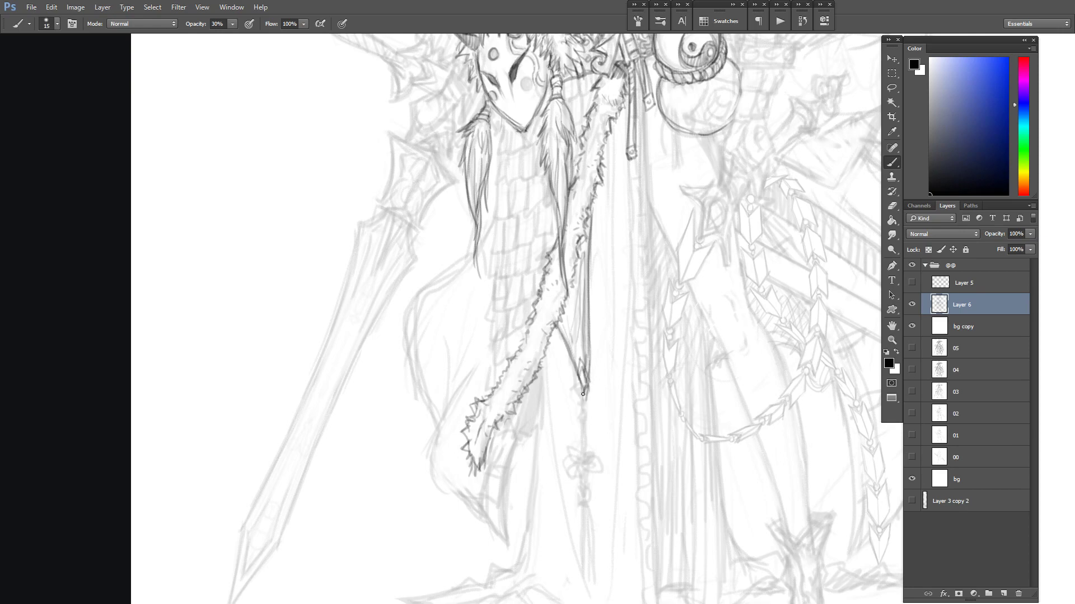
Draw the first rows of armor plates directly beneath the mask's chin.
{"action": "left_click_drag", "start_coordinate": [553, 214], "coordinate": [554, 241]}
{"action": "mouse_move", "coordinate": [536, 227]}
{"action": "left_mouse_down"}
{"action": "mouse_move", "coordinate": [537, 247]}
{"action": "mouse_move", "coordinate": [539, 227]}
{"action": "mouse_move", "coordinate": [510, 238]}
{"action": "left_mouse_up"}
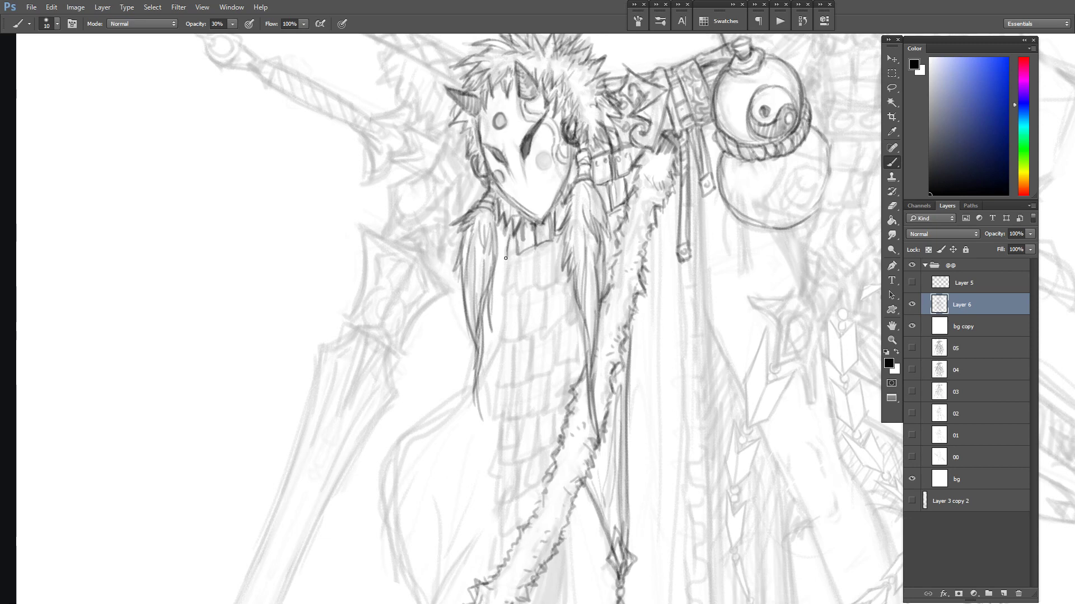
{"action": "mouse_move", "coordinate": [521, 253]}
{"action": "left_mouse_down"}
{"action": "mouse_move", "coordinate": [514, 277]}
{"action": "mouse_move", "coordinate": [535, 254]}
{"action": "mouse_move", "coordinate": [546, 283]}
{"action": "mouse_move", "coordinate": [539, 274]}
{"action": "mouse_move", "coordinate": [553, 258]}
{"action": "mouse_move", "coordinate": [557, 270]}
{"action": "mouse_move", "coordinate": [535, 280]}
{"action": "left_mouse_up"}
{"action": "left_click_drag", "start_coordinate": [612, 211], "coordinate": [618, 247]}
{"action": "left_click_drag", "start_coordinate": [606, 238], "coordinate": [611, 259]}
{"action": "left_click_drag", "start_coordinate": [542, 288], "coordinate": [547, 327]}
{"action": "left_click_drag", "start_coordinate": [547, 327], "coordinate": [568, 320]}
{"action": "left_click_drag", "start_coordinate": [564, 281], "coordinate": [568, 322]}
{"action": "mouse_move", "coordinate": [543, 286]}
{"action": "left_mouse_down"}
{"action": "mouse_move", "coordinate": [546, 325]}
{"action": "mouse_move", "coordinate": [564, 310]}
{"action": "left_mouse_up"}
{"action": "mouse_move", "coordinate": [546, 288]}
{"action": "left_mouse_down"}
{"action": "mouse_move", "coordinate": [547, 322]}
{"action": "mouse_move", "coordinate": [558, 277]}
{"action": "mouse_move", "coordinate": [546, 327]}
{"action": "left_mouse_up"}
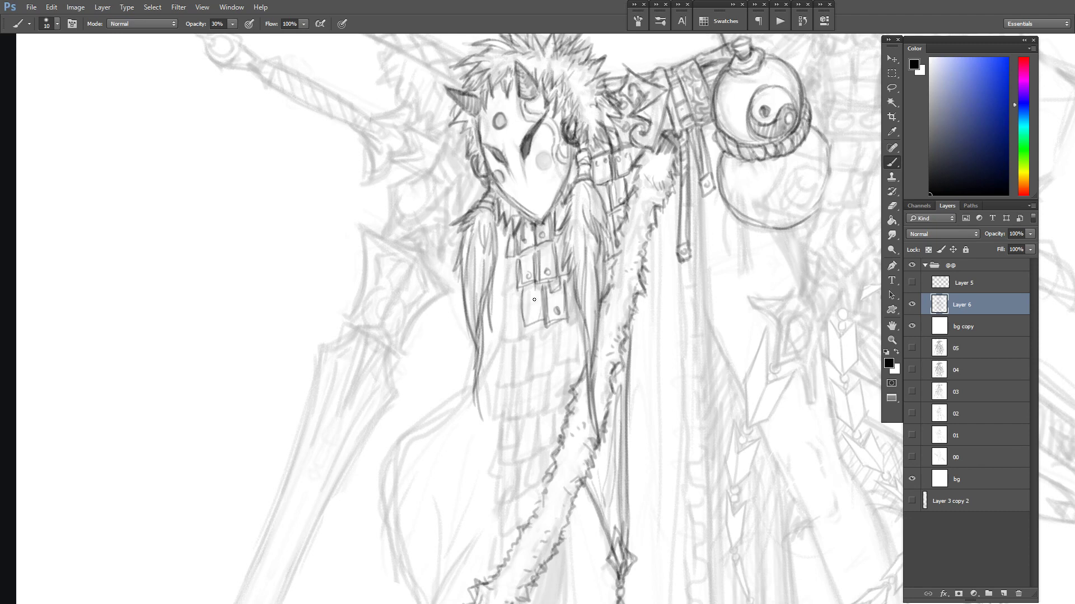
Add rivets and side plates to the upper armor rows and outline the next row below.
{"action": "mouse_move", "coordinate": [615, 179]}
{"action": "left_mouse_down"}
{"action": "mouse_move", "coordinate": [619, 189]}
{"action": "mouse_move", "coordinate": [600, 180]}
{"action": "left_mouse_up"}
{"action": "left_click_drag", "start_coordinate": [599, 161], "coordinate": [604, 164]}
{"action": "left_click_drag", "start_coordinate": [542, 234], "coordinate": [543, 251]}
{"action": "left_click_drag", "start_coordinate": [506, 302], "coordinate": [513, 326]}
{"action": "left_click_drag", "start_coordinate": [507, 270], "coordinate": [508, 290]}
{"action": "mouse_move", "coordinate": [569, 289]}
{"action": "left_mouse_down"}
{"action": "mouse_move", "coordinate": [576, 358]}
{"action": "mouse_move", "coordinate": [577, 320]}
{"action": "mouse_move", "coordinate": [566, 359]}
{"action": "left_mouse_up"}
{"action": "mouse_move", "coordinate": [566, 320]}
{"action": "left_mouse_down"}
{"action": "mouse_move", "coordinate": [571, 336]}
{"action": "mouse_move", "coordinate": [541, 362]}
{"action": "mouse_move", "coordinate": [515, 361]}
{"action": "left_mouse_up"}
{"action": "mouse_move", "coordinate": [515, 361]}
{"action": "left_mouse_down"}
{"action": "mouse_move", "coordinate": [536, 360]}
{"action": "mouse_move", "coordinate": [526, 336]}
{"action": "mouse_move", "coordinate": [541, 348]}
{"action": "mouse_move", "coordinate": [501, 363]}
{"action": "mouse_move", "coordinate": [515, 364]}
{"action": "left_mouse_up"}
Continue the overlapping armor plates in the lower rows with a 15 px brush.
{"action": "key", "text": "e"}
{"action": "key", "text": "b"}
{"action": "key", "text": "bracketright"}
{"action": "left_click_drag", "start_coordinate": [506, 333], "coordinate": [510, 359]}
{"action": "left_click_drag", "start_coordinate": [524, 350], "coordinate": [547, 353]}
{"action": "left_click_drag", "start_coordinate": [541, 326], "coordinate": [547, 335]}
{"action": "mouse_move", "coordinate": [507, 367]}
{"action": "left_mouse_down"}
{"action": "mouse_move", "coordinate": [522, 393]}
{"action": "mouse_move", "coordinate": [573, 387]}
{"action": "left_mouse_up"}
{"action": "left_click_drag", "start_coordinate": [553, 366], "coordinate": [555, 392]}
{"action": "left_click_drag", "start_coordinate": [569, 359], "coordinate": [574, 385]}
{"action": "mouse_move", "coordinate": [501, 367]}
{"action": "left_mouse_down"}
{"action": "mouse_move", "coordinate": [497, 398]}
{"action": "mouse_move", "coordinate": [514, 377]}
{"action": "left_mouse_up"}
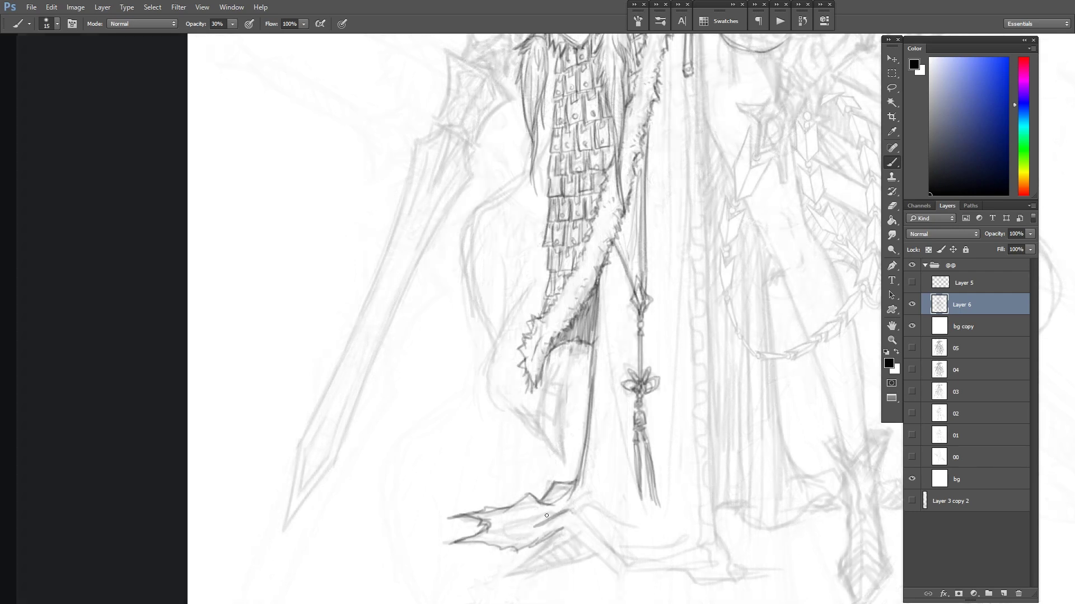
Draw folds in the robe's torn hem on the ground and a long crease down the front of the robe.
{"action": "left_click_drag", "start_coordinate": [550, 516], "coordinate": [512, 528]}
{"action": "mouse_move", "coordinate": [549, 518]}
{"action": "left_mouse_down"}
{"action": "mouse_move", "coordinate": [512, 527]}
{"action": "mouse_move", "coordinate": [517, 553]}
{"action": "left_mouse_up"}
{"action": "mouse_move", "coordinate": [565, 529]}
{"action": "left_mouse_down"}
{"action": "mouse_move", "coordinate": [523, 551]}
{"action": "mouse_move", "coordinate": [564, 505]}
{"action": "left_mouse_up"}
{"action": "key", "text": "e"}
{"action": "key", "text": "b"}
{"action": "mouse_move", "coordinate": [561, 511]}
{"action": "left_mouse_down"}
{"action": "mouse_move", "coordinate": [589, 493]}
{"action": "mouse_move", "coordinate": [608, 502]}
{"action": "left_mouse_up"}
{"action": "left_click_drag", "start_coordinate": [606, 263], "coordinate": [619, 411]}
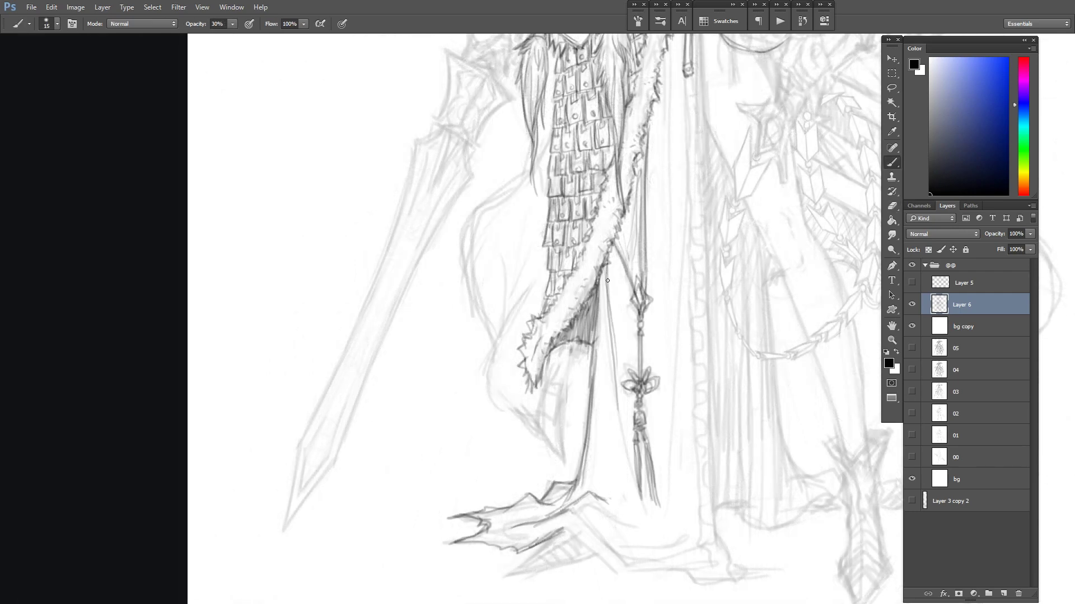
{"action": "left_click_drag", "start_coordinate": [608, 501], "coordinate": [636, 514]}
{"action": "key", "text": "e"}
{"action": "key", "text": "b"}
Draw the spread folds and pointed underside of the robe's hem on the ground.
{"action": "mouse_move", "coordinate": [566, 522]}
{"action": "left_mouse_down"}
{"action": "mouse_move", "coordinate": [549, 488]}
{"action": "mouse_move", "coordinate": [600, 530]}
{"action": "left_mouse_up"}
{"action": "left_click_drag", "start_coordinate": [549, 496], "coordinate": [600, 534]}
{"action": "mouse_move", "coordinate": [570, 506]}
{"action": "left_mouse_down"}
{"action": "mouse_move", "coordinate": [607, 542]}
{"action": "mouse_move", "coordinate": [664, 533]}
{"action": "left_mouse_up"}
{"action": "left_click_drag", "start_coordinate": [593, 519], "coordinate": [676, 522]}
{"action": "left_click_drag", "start_coordinate": [545, 504], "coordinate": [503, 540]}
{"action": "mouse_move", "coordinate": [539, 509]}
{"action": "left_mouse_down"}
{"action": "mouse_move", "coordinate": [505, 537]}
{"action": "mouse_move", "coordinate": [580, 521]}
{"action": "left_mouse_up"}
{"action": "mouse_move", "coordinate": [504, 538]}
{"action": "left_mouse_down"}
{"action": "mouse_move", "coordinate": [576, 523]}
{"action": "mouse_move", "coordinate": [507, 532]}
{"action": "left_mouse_up"}
{"action": "left_click_drag", "start_coordinate": [527, 520], "coordinate": [545, 527]}
{"action": "left_click_drag", "start_coordinate": [545, 510], "coordinate": [571, 518]}
{"action": "mouse_move", "coordinate": [502, 534]}
{"action": "left_mouse_down"}
{"action": "mouse_move", "coordinate": [514, 522]}
{"action": "mouse_move", "coordinate": [491, 536]}
{"action": "left_mouse_up"}
{"action": "left_click_drag", "start_coordinate": [491, 537], "coordinate": [531, 537]}
{"action": "key", "text": "e"}
{"action": "key", "text": "b"}
{"action": "mouse_move", "coordinate": [489, 498]}
{"action": "left_mouse_down"}
{"action": "mouse_move", "coordinate": [528, 500]}
{"action": "mouse_move", "coordinate": [530, 482]}
{"action": "left_mouse_up"}
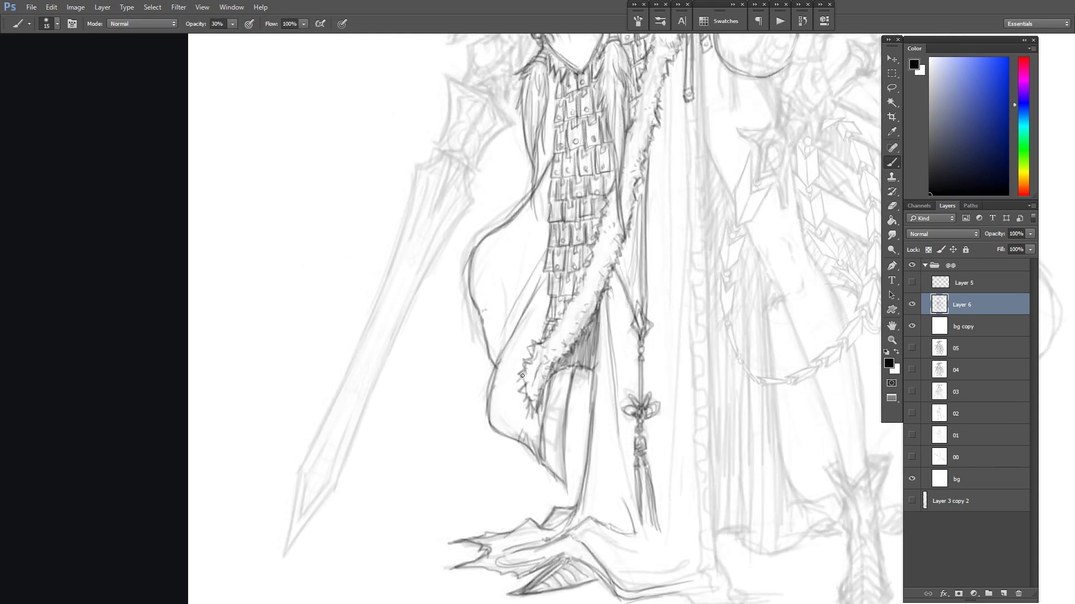
Erase stray lines around the lower end of the fur trim.
{"action": "key", "text": "e"}
{"action": "left_click_drag", "start_coordinate": [529, 397], "coordinate": [534, 349]}
{"action": "key", "text": "b"}
Draw the long vertical edge of the robe's front panel from the belt to the ground and clean up its bottom corner.
{"action": "key", "text": "ctrl+minus"}
{"action": "mouse_move", "coordinate": [620, 133]}
{"action": "left_mouse_down"}
{"action": "mouse_move", "coordinate": [581, 180]}
{"action": "mouse_move", "coordinate": [643, 190]}
{"action": "left_mouse_up"}
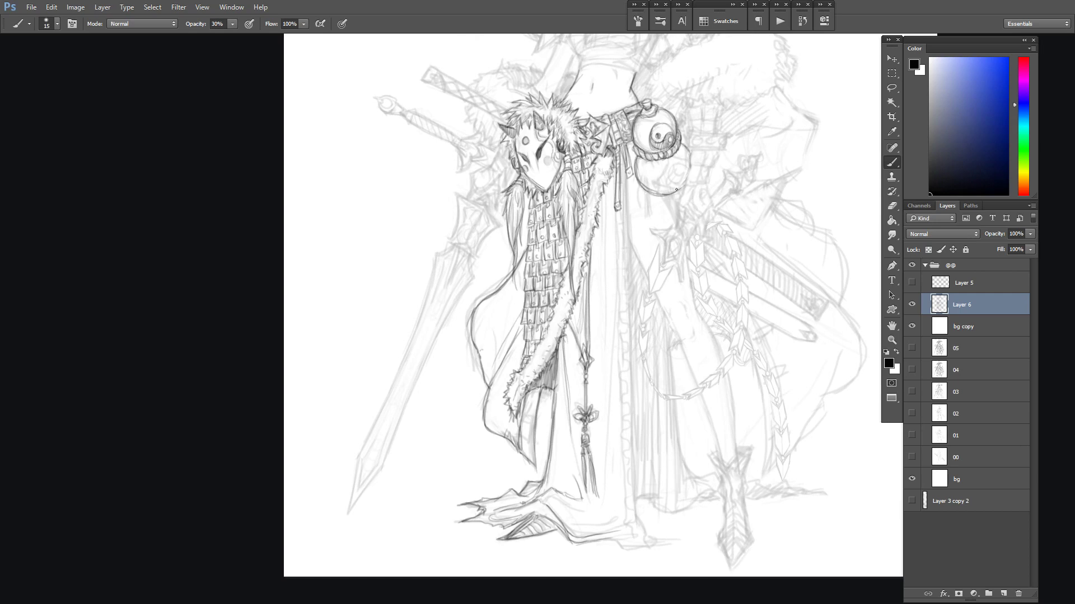
{"action": "left_click_drag", "start_coordinate": [627, 170], "coordinate": [636, 504]}
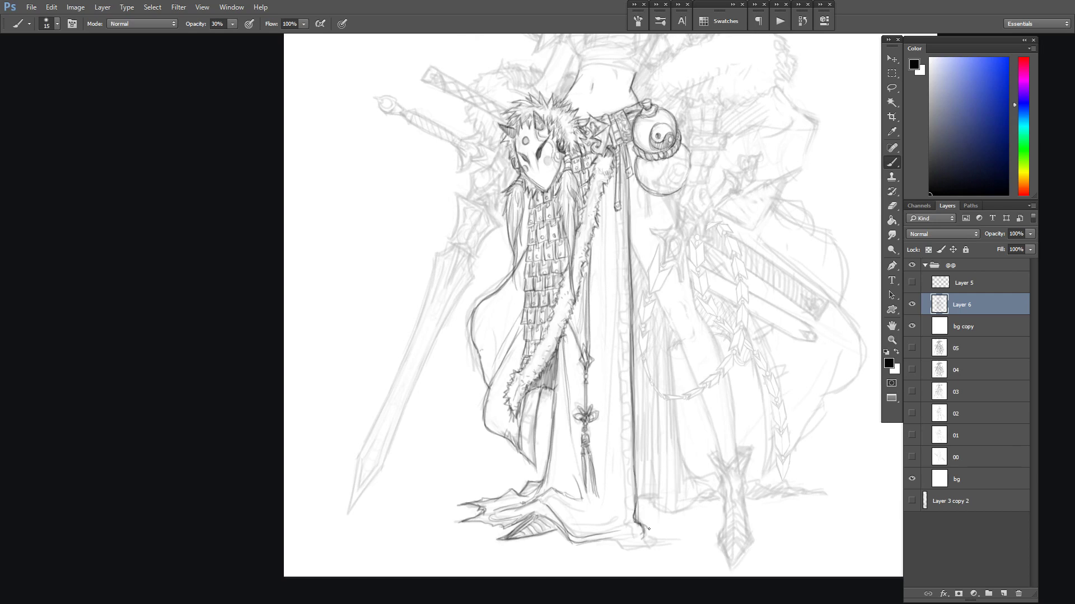
{"action": "key", "text": "e"}
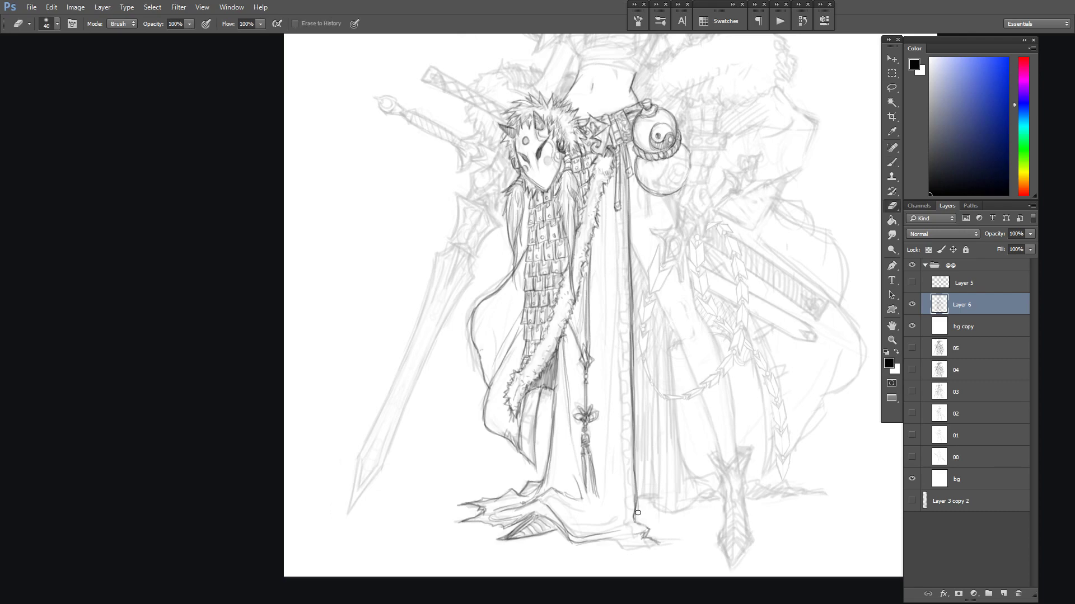
{"action": "left_click_drag", "start_coordinate": [638, 512], "coordinate": [637, 505]}
{"action": "key", "text": "b"}
Strengthen the edge of the armor plates and add long vertical fold lines to the robe.
{"action": "mouse_move", "coordinate": [482, 347]}
{"action": "left_mouse_down"}
{"action": "mouse_move", "coordinate": [478, 378]}
{"action": "mouse_move", "coordinate": [510, 398]}
{"action": "mouse_move", "coordinate": [479, 421]}
{"action": "mouse_move", "coordinate": [476, 546]}
{"action": "left_mouse_up"}
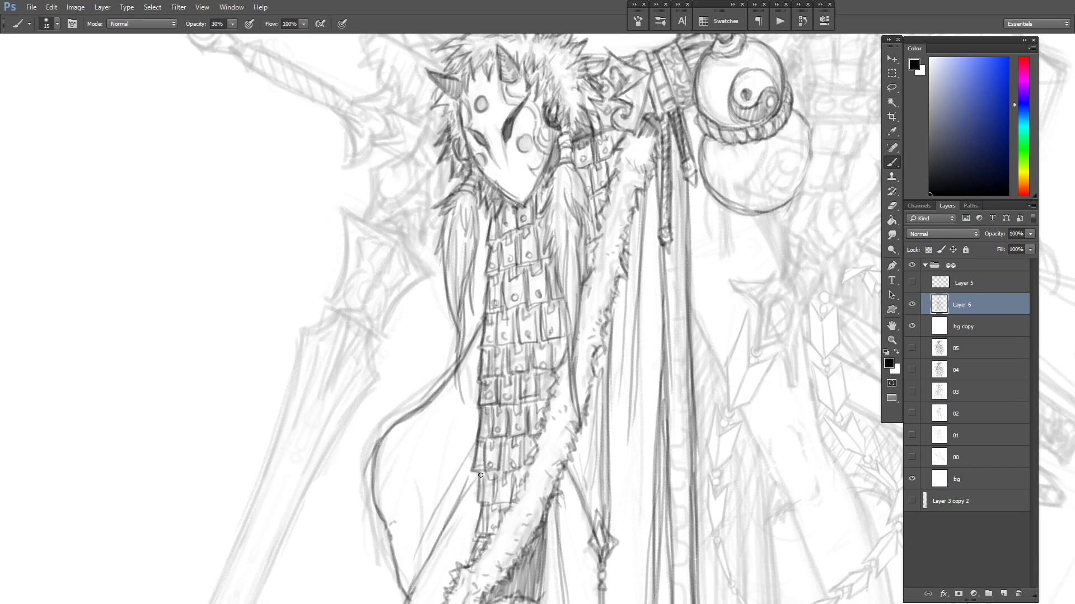
{"action": "scroll", "coordinate": [558, 193], "scroll_direction": "down", "scroll_amount": 5}
{"action": "left_click_drag", "start_coordinate": [565, 185], "coordinate": [566, 238]}
{"action": "left_click_drag", "start_coordinate": [565, 166], "coordinate": [559, 321]}
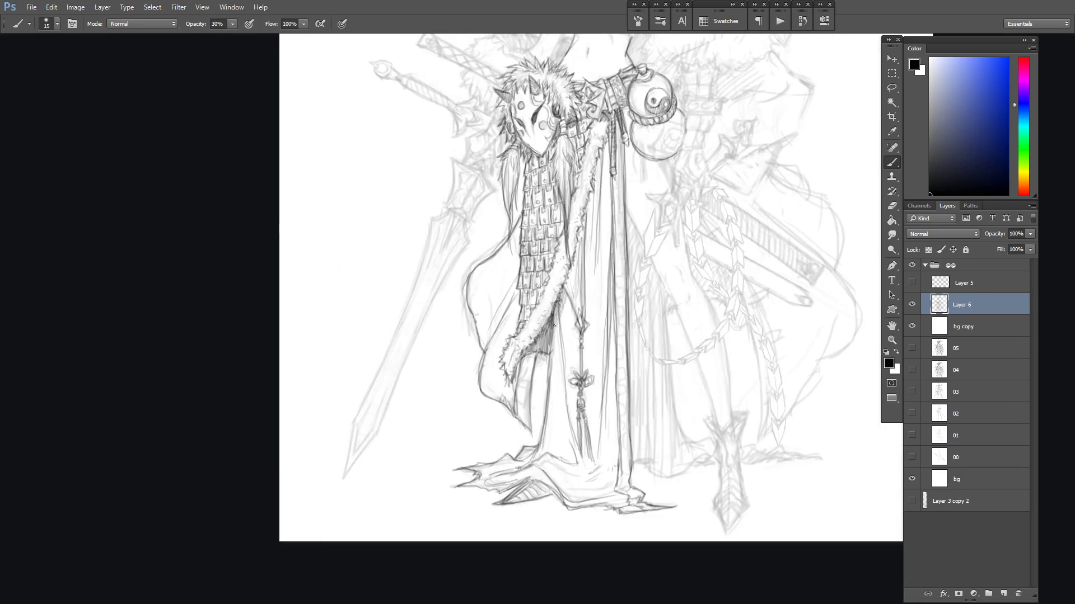
{"action": "scroll", "coordinate": [624, 63], "scroll_direction": "up", "scroll_amount": 5}
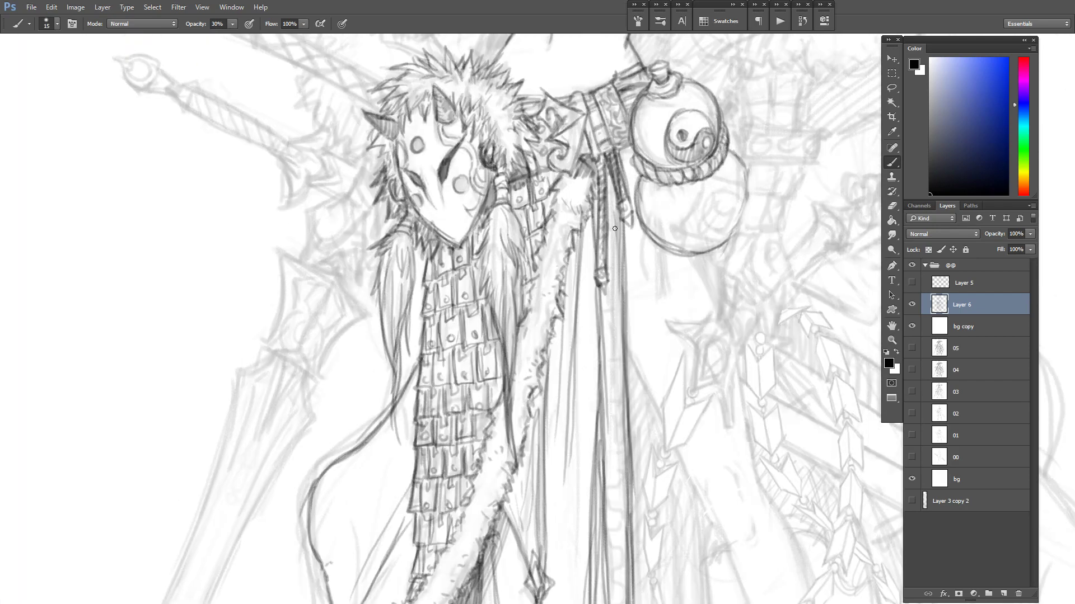
Create a new layer and draw the notched border pattern along the robe's vertical trim.
{"action": "left_click", "coordinate": [1003, 594]}
{"action": "mouse_move", "coordinate": [599, 211]}
{"action": "left_mouse_down"}
{"action": "mouse_move", "coordinate": [612, 482]}
{"action": "mouse_move", "coordinate": [604, 357]}
{"action": "left_mouse_up"}
{"action": "left_click_drag", "start_coordinate": [604, 339], "coordinate": [612, 464]}
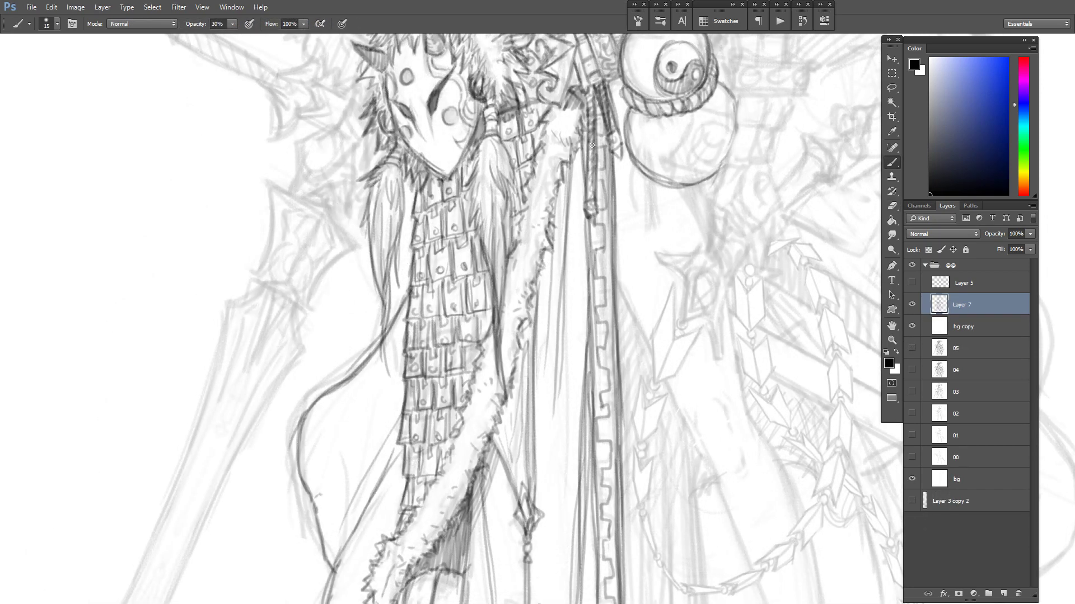
{"action": "key", "text": "e"}
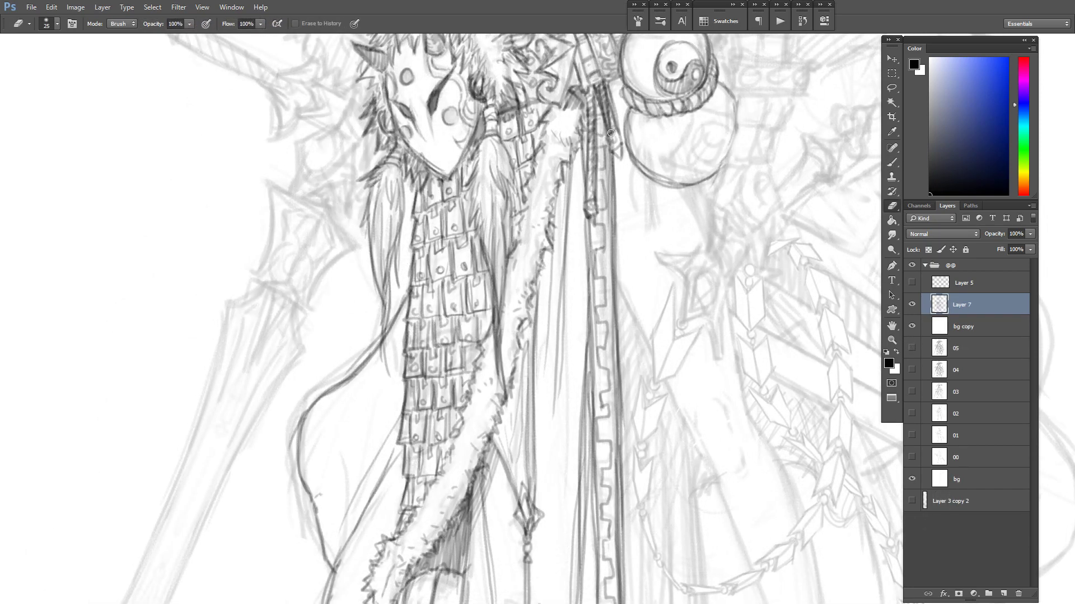
{"action": "key", "text": "b"}
{"action": "left_click_drag", "start_coordinate": [586, 202], "coordinate": [591, 220]}
{"action": "scroll", "coordinate": [615, 118], "scroll_direction": "up", "scroll_amount": 2}
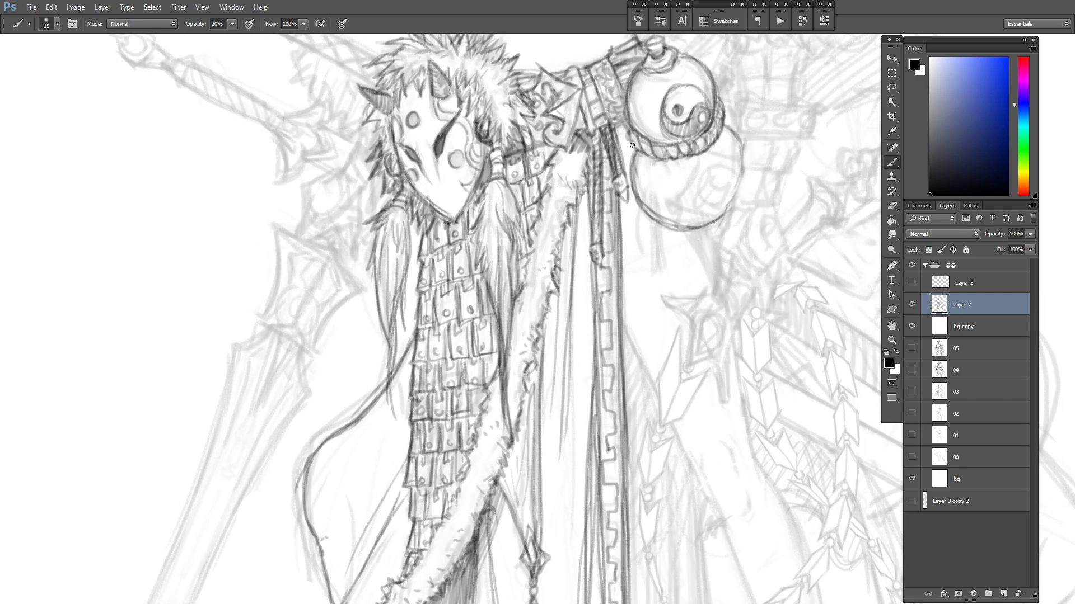
Erase the overlapped lines beneath the gourd's rope and draw the tassel hanging from it.
{"action": "key", "text": "e"}
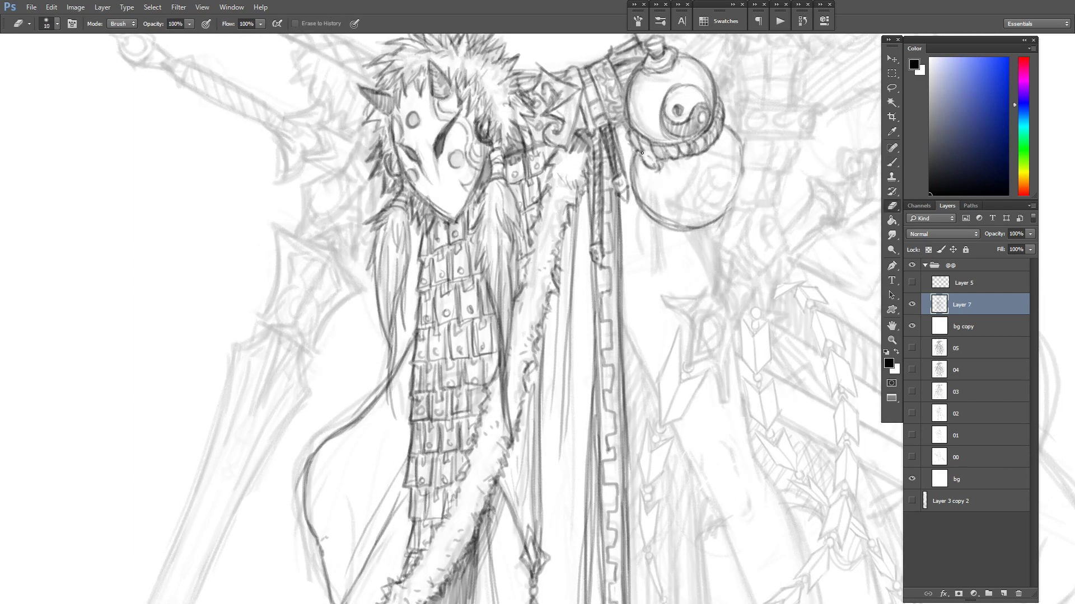
{"action": "mouse_move", "coordinate": [647, 161]}
{"action": "left_mouse_down"}
{"action": "mouse_move", "coordinate": [648, 170]}
{"action": "mouse_move", "coordinate": [661, 159]}
{"action": "mouse_move", "coordinate": [653, 233]}
{"action": "mouse_move", "coordinate": [654, 163]}
{"action": "mouse_move", "coordinate": [646, 184]}
{"action": "mouse_move", "coordinate": [656, 282]}
{"action": "mouse_move", "coordinate": [669, 274]}
{"action": "mouse_move", "coordinate": [641, 198]}
{"action": "mouse_move", "coordinate": [648, 159]}
{"action": "mouse_move", "coordinate": [659, 158]}
{"action": "mouse_move", "coordinate": [632, 252]}
{"action": "left_mouse_up"}
{"action": "key", "text": "b"}
{"action": "key", "text": "ctrl+minus"}
{"action": "left_click_drag", "start_coordinate": [464, 380], "coordinate": [488, 192]}
{"action": "key", "text": "e"}
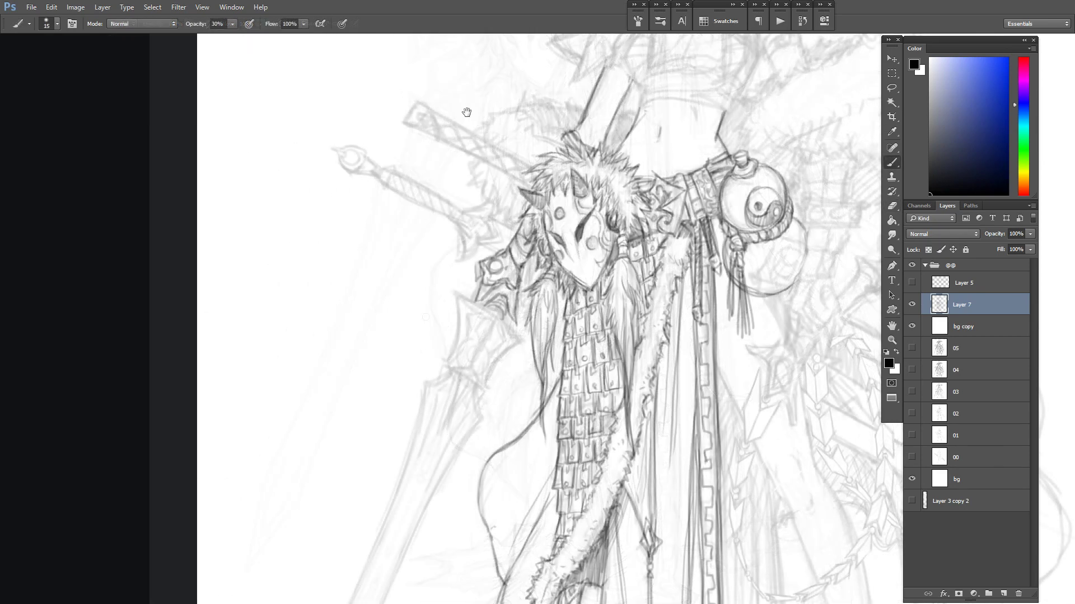
Refine the gauntlet beside the mask and draw the upper part of the large sword's ornate guard.
{"action": "left_click_drag", "start_coordinate": [525, 238], "coordinate": [546, 214]}
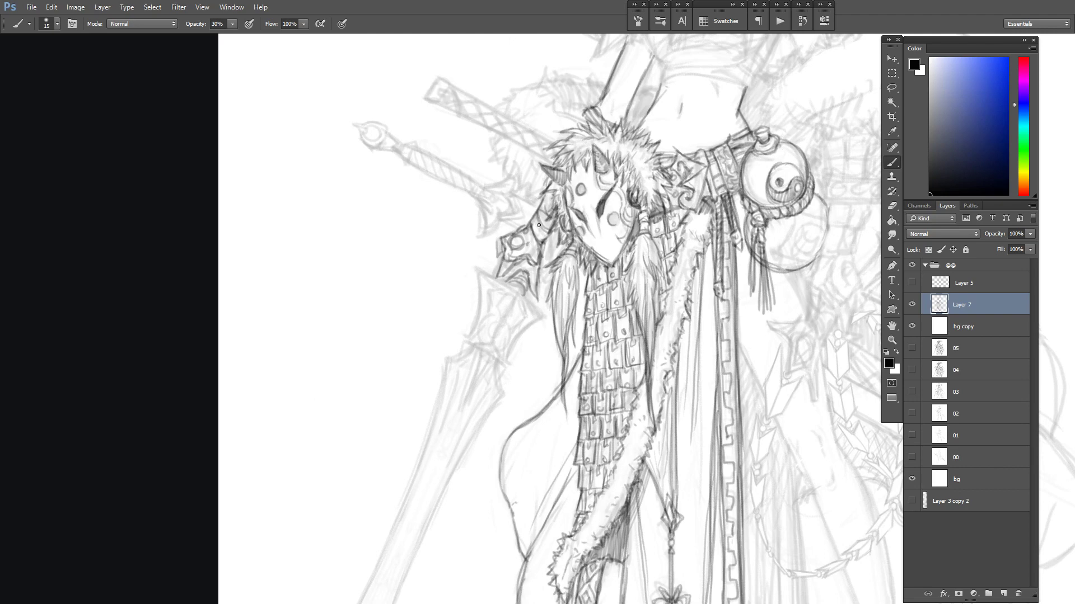
{"action": "left_click_drag", "start_coordinate": [546, 251], "coordinate": [554, 222]}
{"action": "left_click_drag", "start_coordinate": [528, 316], "coordinate": [524, 288]}
{"action": "mouse_move", "coordinate": [489, 291]}
{"action": "left_mouse_down"}
{"action": "mouse_move", "coordinate": [517, 287]}
{"action": "mouse_move", "coordinate": [491, 312]}
{"action": "mouse_move", "coordinate": [524, 324]}
{"action": "mouse_move", "coordinate": [481, 344]}
{"action": "mouse_move", "coordinate": [499, 320]}
{"action": "mouse_move", "coordinate": [476, 272]}
{"action": "mouse_move", "coordinate": [510, 284]}
{"action": "left_mouse_up"}
{"action": "left_click_drag", "start_coordinate": [524, 288], "coordinate": [547, 315]}
{"action": "mouse_move", "coordinate": [479, 274]}
{"action": "left_mouse_down"}
{"action": "mouse_move", "coordinate": [473, 333]}
{"action": "mouse_move", "coordinate": [475, 321]}
{"action": "mouse_move", "coordinate": [462, 341]}
{"action": "mouse_move", "coordinate": [547, 324]}
{"action": "left_mouse_up"}
{"action": "left_click_drag", "start_coordinate": [527, 294], "coordinate": [551, 326]}
{"action": "key", "text": "e"}
{"action": "key", "text": "b"}
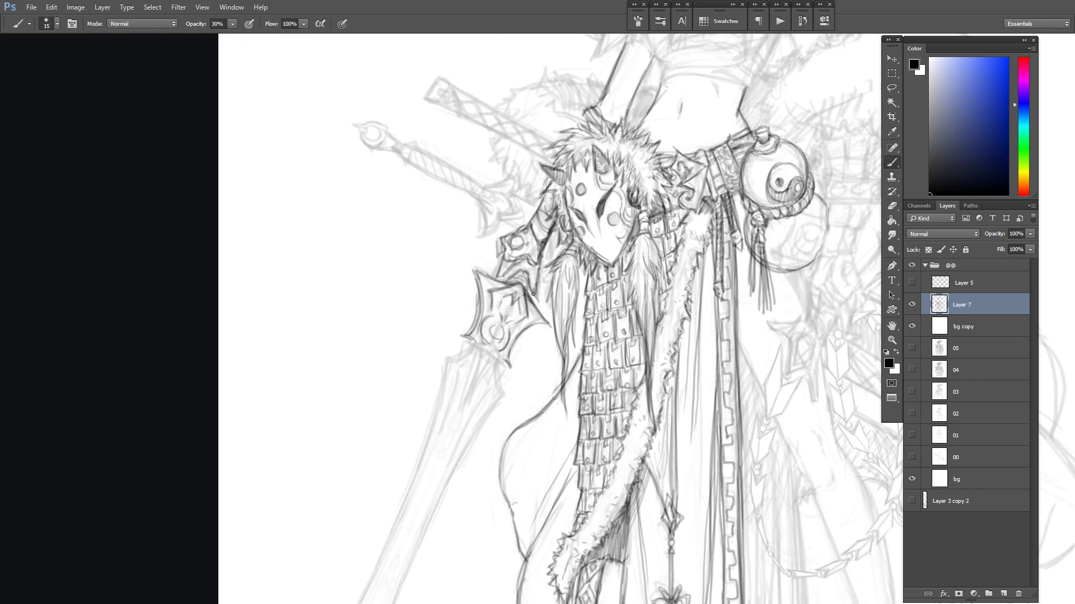
Draw the sword guard's side edge and the pointed spikes extending over the blade.
{"action": "left_click_drag", "start_coordinate": [474, 271], "coordinate": [479, 301]}
{"action": "left_click_drag", "start_coordinate": [474, 345], "coordinate": [445, 362]}
{"action": "left_click_drag", "start_coordinate": [476, 346], "coordinate": [465, 413]}
{"action": "left_click_drag", "start_coordinate": [506, 359], "coordinate": [465, 413]}
{"action": "left_click_drag", "start_coordinate": [477, 346], "coordinate": [476, 380]}
{"action": "mouse_move", "coordinate": [497, 361]}
{"action": "left_mouse_down"}
{"action": "mouse_move", "coordinate": [503, 396]}
{"action": "mouse_move", "coordinate": [464, 415]}
{"action": "left_mouse_up"}
{"action": "left_click_drag", "start_coordinate": [525, 317], "coordinate": [541, 321]}
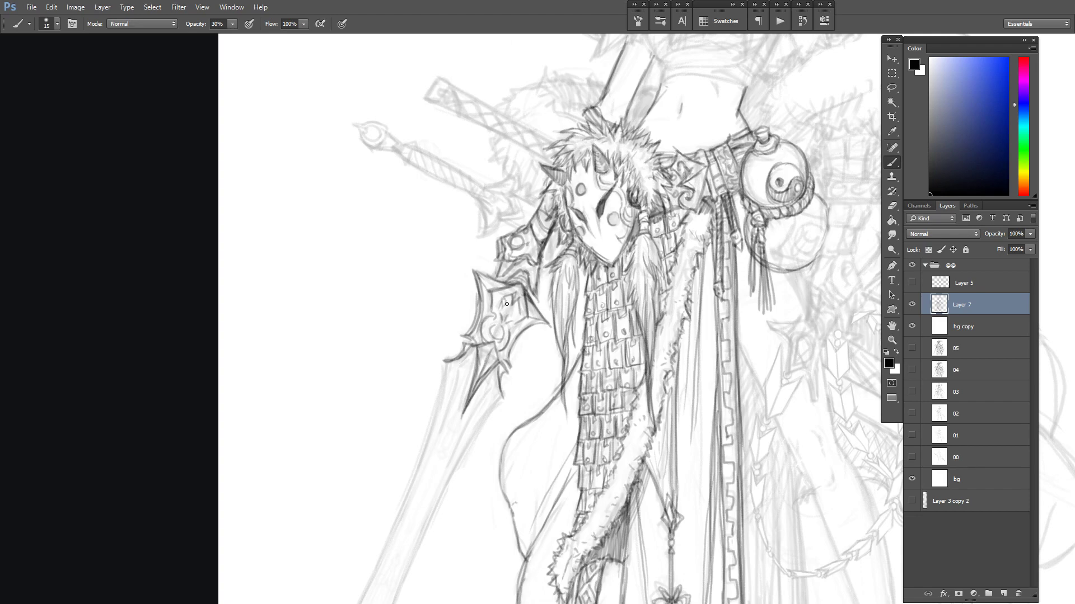
Clean up the outline around the upper corner of the large sword's guard.
{"action": "left_click_drag", "start_coordinate": [532, 285], "coordinate": [487, 261]}
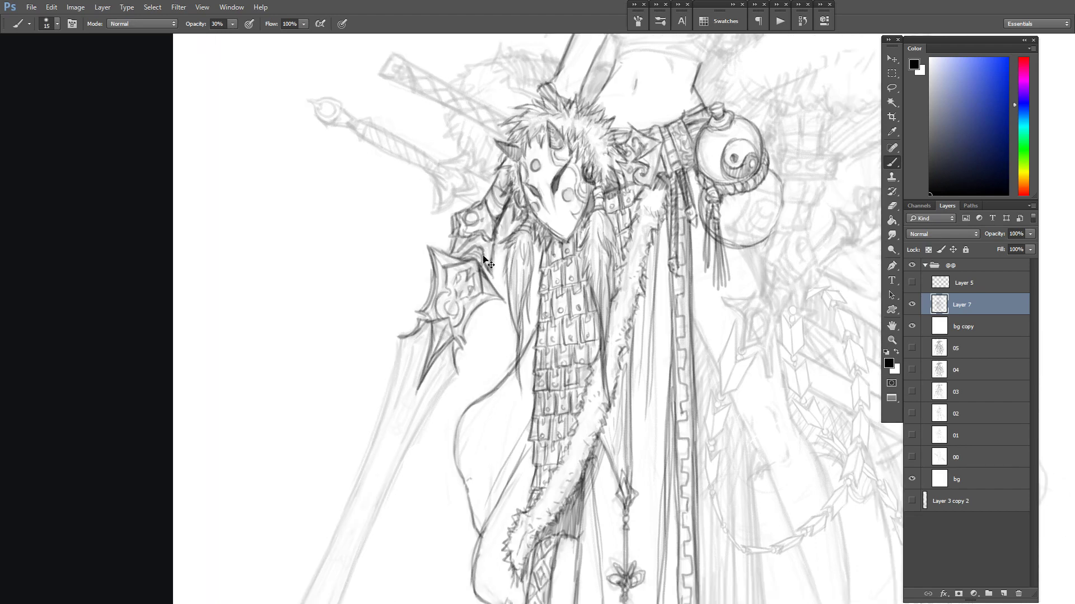
{"action": "key", "text": "ctrl+minus"}
{"action": "left_click_drag", "start_coordinate": [629, 234], "coordinate": [626, 261]}
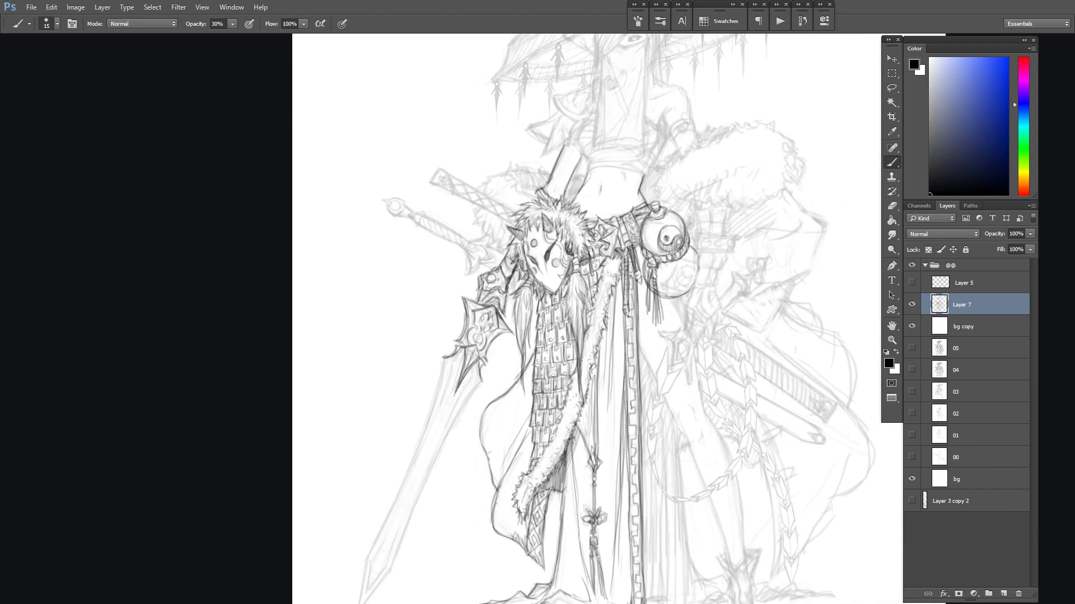
{"action": "key", "text": "ctrl+plus"}
{"action": "left_click_drag", "start_coordinate": [630, 276], "coordinate": [668, 172]}
{"action": "left_click_drag", "start_coordinate": [465, 194], "coordinate": [469, 212]}
{"action": "mouse_move", "coordinate": [459, 178]}
{"action": "left_mouse_down"}
{"action": "mouse_move", "coordinate": [469, 206]}
{"action": "mouse_move", "coordinate": [492, 196]}
{"action": "left_mouse_up"}
{"action": "left_click_drag", "start_coordinate": [520, 216], "coordinate": [540, 235]}
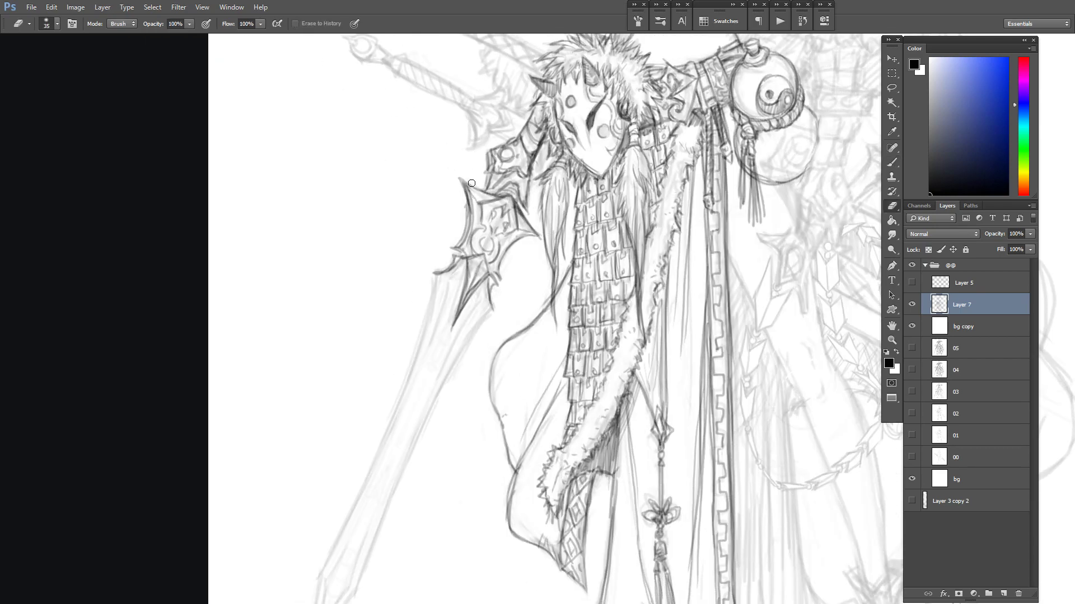
Draw the large sword's blade outline down to its pointed tip, with inner bevel lines.
{"action": "mouse_move", "coordinate": [519, 307]}
{"action": "left_mouse_down"}
{"action": "mouse_move", "coordinate": [543, 291]}
{"action": "mouse_move", "coordinate": [543, 300]}
{"action": "mouse_move", "coordinate": [534, 280]}
{"action": "mouse_move", "coordinate": [541, 305]}
{"action": "mouse_move", "coordinate": [548, 263]}
{"action": "left_mouse_up"}
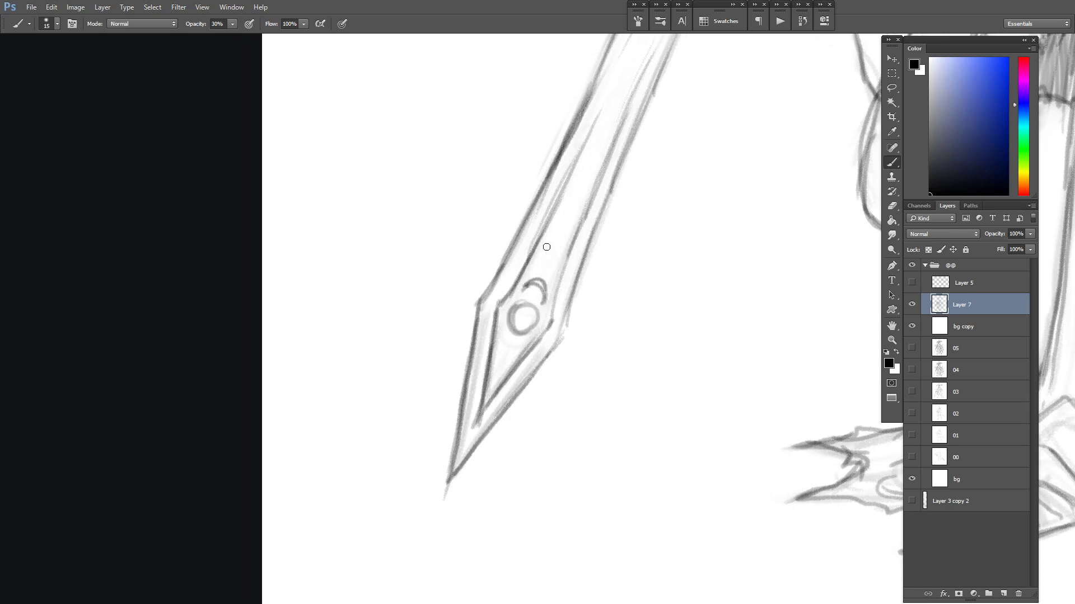
{"action": "mouse_move", "coordinate": [502, 338]}
{"action": "left_mouse_down"}
{"action": "mouse_move", "coordinate": [496, 376]}
{"action": "mouse_move", "coordinate": [518, 344]}
{"action": "left_mouse_up"}
{"action": "mouse_move", "coordinate": [513, 308]}
{"action": "left_mouse_down"}
{"action": "mouse_move", "coordinate": [540, 304]}
{"action": "mouse_move", "coordinate": [535, 312]}
{"action": "mouse_move", "coordinate": [523, 286]}
{"action": "mouse_move", "coordinate": [546, 290]}
{"action": "mouse_move", "coordinate": [559, 339]}
{"action": "left_mouse_up"}
{"action": "left_click_drag", "start_coordinate": [575, 291], "coordinate": [563, 338]}
{"action": "mouse_move", "coordinate": [555, 295]}
{"action": "left_mouse_down"}
{"action": "mouse_move", "coordinate": [548, 328]}
{"action": "mouse_move", "coordinate": [564, 300]}
{"action": "mouse_move", "coordinate": [562, 340]}
{"action": "left_mouse_up"}
{"action": "key", "text": "e"}
{"action": "key", "text": "b"}
{"action": "left_click_drag", "start_coordinate": [562, 339], "coordinate": [416, 487]}
{"action": "key", "text": "ctrl+minus"}
{"action": "key", "text": "ctrl+minus"}
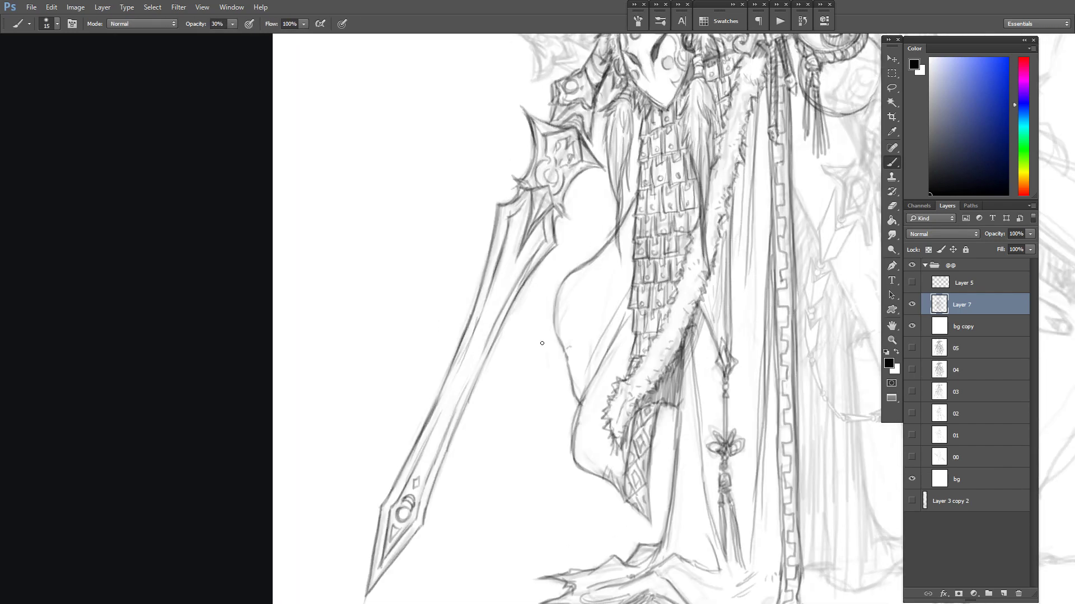
Draw the spiky fur trim and its hatching behind the sword hilts and the horned mask.
{"action": "key", "text": "e"}
{"action": "scroll", "coordinate": [588, 242], "scroll_direction": "up", "scroll_amount": 2}
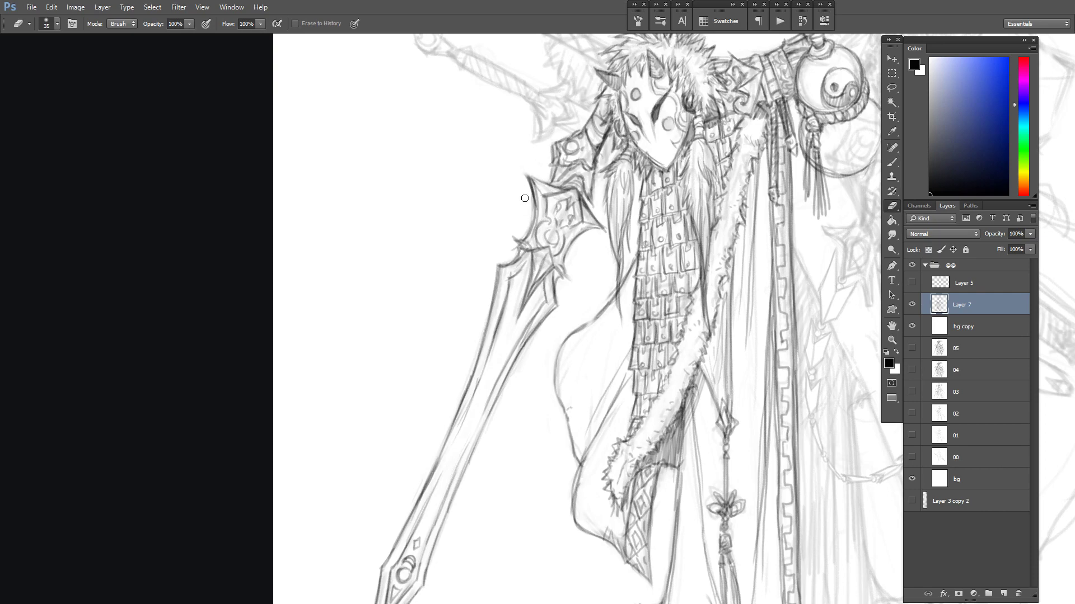
{"action": "left_click_drag", "start_coordinate": [598, 248], "coordinate": [581, 356]}
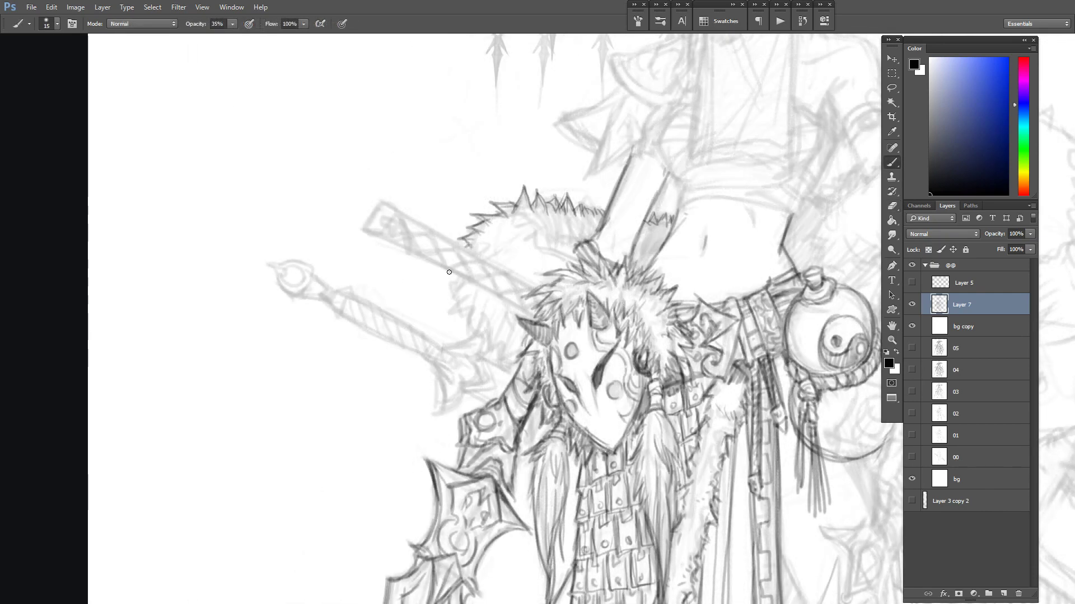
{"action": "mouse_move", "coordinate": [451, 272]}
{"action": "left_mouse_down"}
{"action": "mouse_move", "coordinate": [444, 301]}
{"action": "mouse_move", "coordinate": [460, 305]}
{"action": "left_mouse_up"}
{"action": "left_click_drag", "start_coordinate": [509, 238], "coordinate": [528, 240]}
{"action": "left_click_drag", "start_coordinate": [532, 241], "coordinate": [488, 231]}
{"action": "left_click_drag", "start_coordinate": [486, 225], "coordinate": [498, 236]}
{"action": "key", "text": "ctrl+minus"}
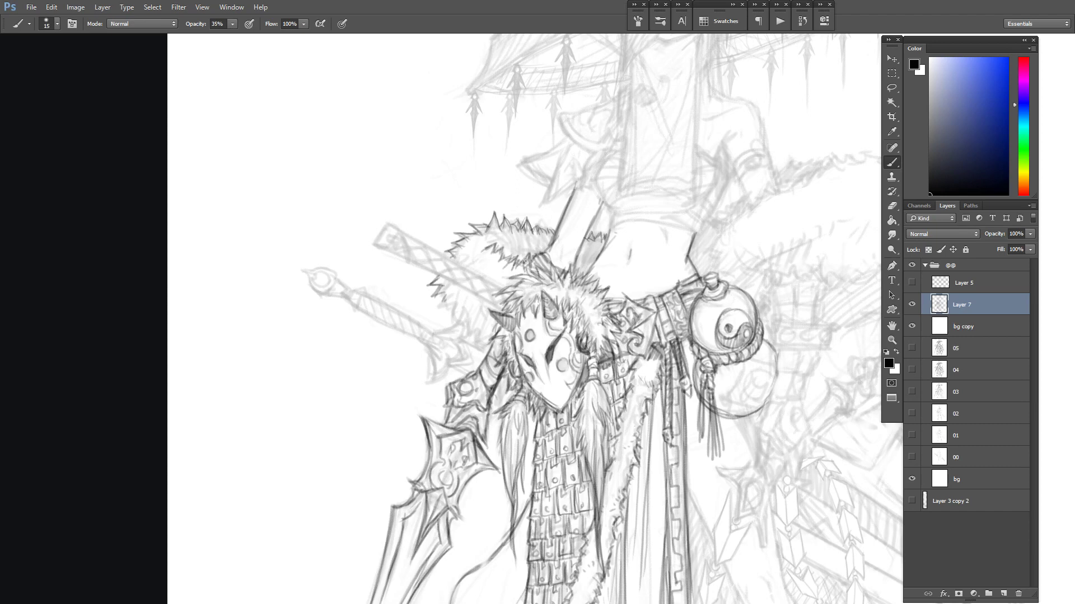
{"action": "mouse_move", "coordinate": [590, 256]}
{"action": "left_mouse_down"}
{"action": "mouse_move", "coordinate": [580, 273]}
{"action": "mouse_move", "coordinate": [590, 261]}
{"action": "left_mouse_up"}
{"action": "mouse_move", "coordinate": [496, 242]}
{"action": "left_mouse_down"}
{"action": "mouse_move", "coordinate": [510, 255]}
{"action": "mouse_move", "coordinate": [542, 252]}
{"action": "mouse_move", "coordinate": [534, 261]}
{"action": "left_mouse_up"}
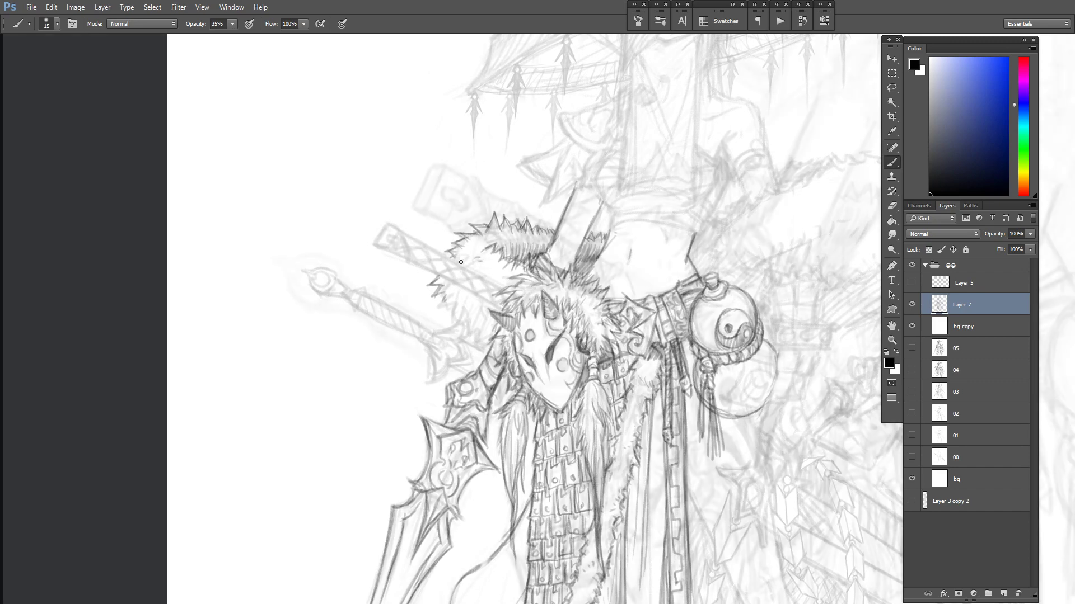
Draw the upper sword's wrapped grip with diamond gaps and extend it into the fur by the mask.
{"action": "mouse_move", "coordinate": [635, 275]}
{"action": "left_mouse_down"}
{"action": "mouse_move", "coordinate": [655, 292]}
{"action": "mouse_move", "coordinate": [647, 287]}
{"action": "mouse_move", "coordinate": [649, 326]}
{"action": "mouse_move", "coordinate": [623, 310]}
{"action": "mouse_move", "coordinate": [639, 300]}
{"action": "mouse_move", "coordinate": [638, 324]}
{"action": "left_mouse_up"}
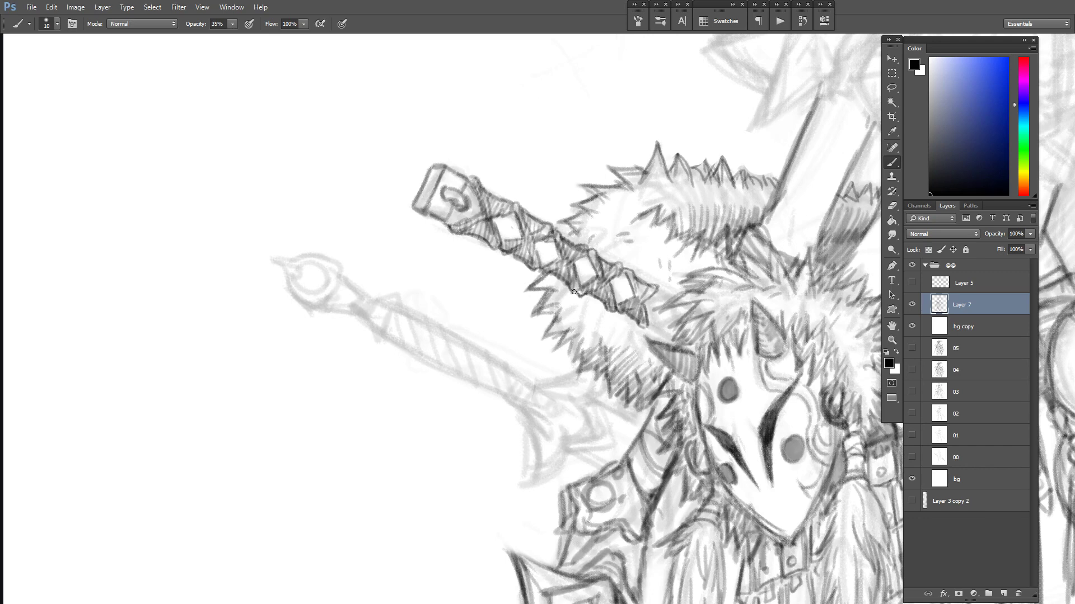
{"action": "left_click_drag", "start_coordinate": [634, 277], "coordinate": [641, 300]}
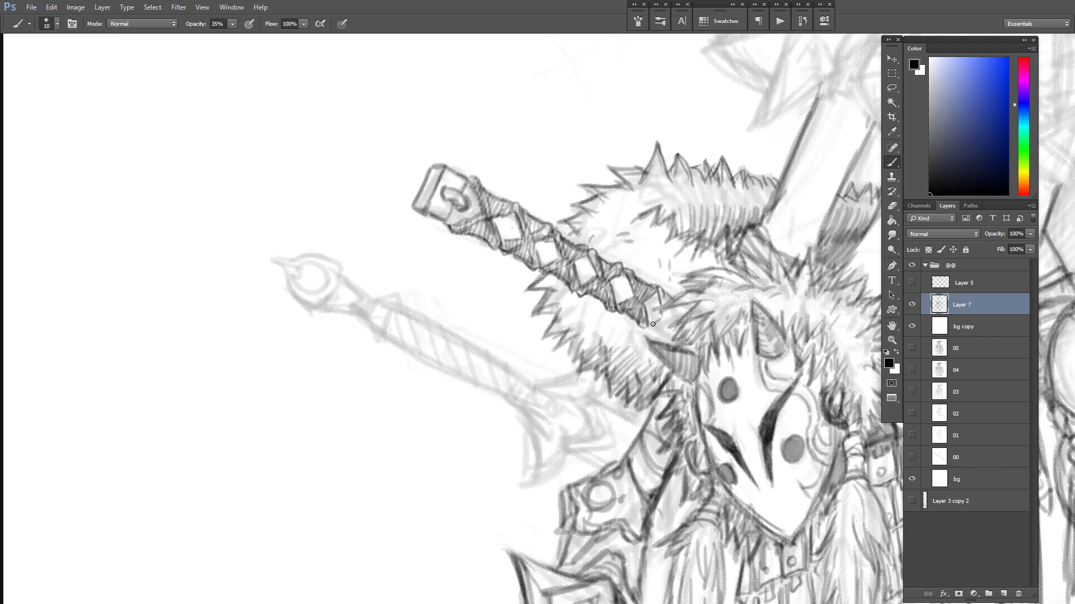
{"action": "mouse_move", "coordinate": [674, 344]}
{"action": "left_mouse_down"}
{"action": "mouse_move", "coordinate": [646, 326]}
{"action": "mouse_move", "coordinate": [657, 298]}
{"action": "mouse_move", "coordinate": [659, 309]}
{"action": "mouse_move", "coordinate": [681, 310]}
{"action": "mouse_move", "coordinate": [657, 321]}
{"action": "mouse_move", "coordinate": [665, 332]}
{"action": "mouse_move", "coordinate": [684, 311]}
{"action": "mouse_move", "coordinate": [621, 306]}
{"action": "left_mouse_up"}
{"action": "key", "text": "e"}
{"action": "key", "text": "b"}
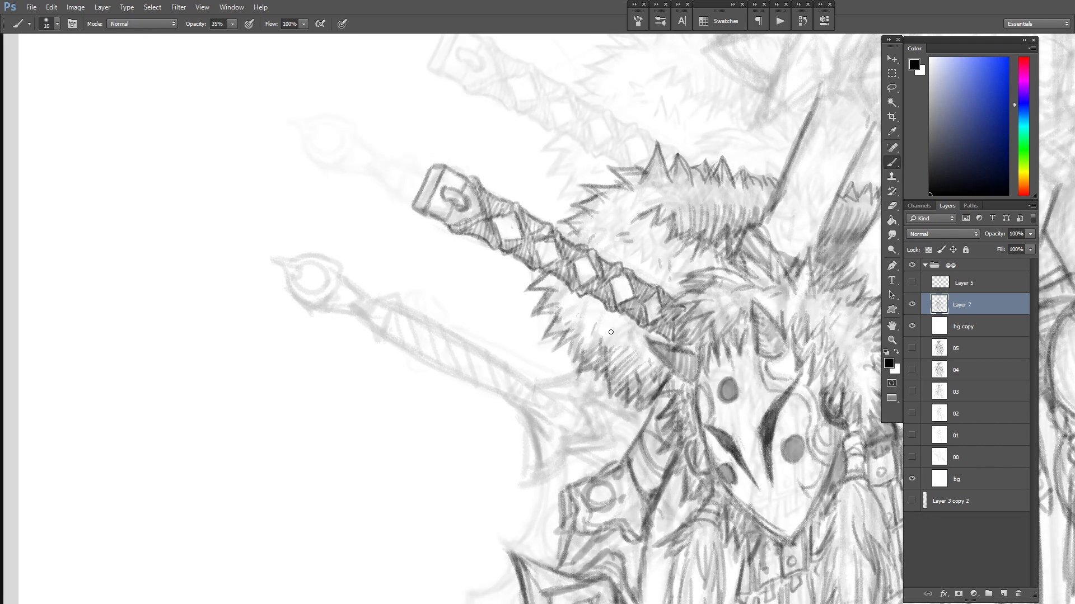
Draw the lower sword's guard with its curved crescent wing and pointed centre plate.
{"action": "left_click_drag", "start_coordinate": [595, 262], "coordinate": [610, 287]}
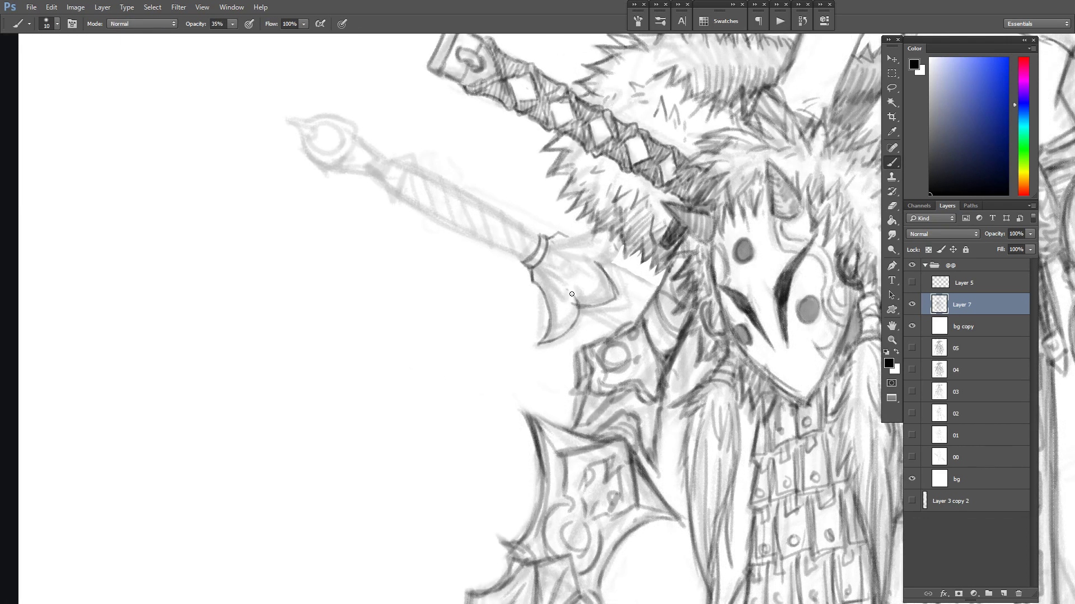
{"action": "mouse_move", "coordinate": [566, 238]}
{"action": "left_mouse_down"}
{"action": "mouse_move", "coordinate": [598, 232]}
{"action": "mouse_move", "coordinate": [607, 242]}
{"action": "left_mouse_up"}
{"action": "mouse_move", "coordinate": [567, 251]}
{"action": "left_mouse_down"}
{"action": "mouse_move", "coordinate": [570, 282]}
{"action": "mouse_move", "coordinate": [559, 257]}
{"action": "mouse_move", "coordinate": [559, 285]}
{"action": "mouse_move", "coordinate": [584, 257]}
{"action": "mouse_move", "coordinate": [598, 298]}
{"action": "left_mouse_up"}
{"action": "mouse_move", "coordinate": [591, 291]}
{"action": "left_mouse_down"}
{"action": "mouse_move", "coordinate": [602, 280]}
{"action": "mouse_move", "coordinate": [543, 341]}
{"action": "mouse_move", "coordinate": [551, 337]}
{"action": "left_mouse_up"}
{"action": "mouse_move", "coordinate": [574, 255]}
{"action": "left_mouse_down"}
{"action": "mouse_move", "coordinate": [596, 230]}
{"action": "mouse_move", "coordinate": [619, 276]}
{"action": "mouse_move", "coordinate": [585, 321]}
{"action": "left_mouse_up"}
{"action": "left_click_drag", "start_coordinate": [586, 321], "coordinate": [625, 309]}
{"action": "left_click_drag", "start_coordinate": [615, 263], "coordinate": [626, 306]}
{"action": "mouse_move", "coordinate": [609, 267]}
{"action": "left_mouse_down"}
{"action": "mouse_move", "coordinate": [583, 308]}
{"action": "mouse_move", "coordinate": [621, 304]}
{"action": "left_mouse_up"}
{"action": "mouse_move", "coordinate": [622, 302]}
{"action": "left_mouse_down"}
{"action": "mouse_move", "coordinate": [583, 311]}
{"action": "mouse_move", "coordinate": [587, 320]}
{"action": "left_mouse_up"}
{"action": "left_click_drag", "start_coordinate": [587, 321], "coordinate": [627, 306]}
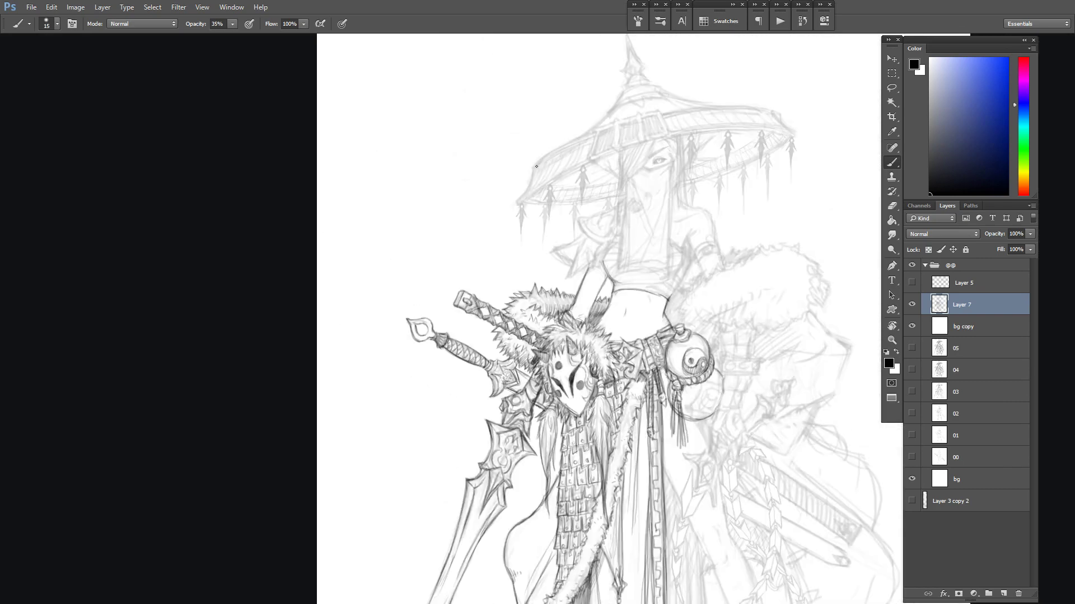
Refine the hair tuft and armour plates beside the mask and the star-shaped belt ornament.
{"action": "mouse_move", "coordinate": [722, 529]}
{"action": "left_mouse_down"}
{"action": "mouse_move", "coordinate": [693, 322]}
{"action": "mouse_move", "coordinate": [676, 361]}
{"action": "left_mouse_up"}
{"action": "key", "text": "ctrl+plus"}
{"action": "key", "text": "ctrl+plus"}
{"action": "mouse_move", "coordinate": [584, 197]}
{"action": "left_mouse_down"}
{"action": "mouse_move", "coordinate": [612, 195]}
{"action": "mouse_move", "coordinate": [591, 189]}
{"action": "mouse_move", "coordinate": [583, 216]}
{"action": "left_mouse_up"}
{"action": "left_click_drag", "start_coordinate": [599, 189], "coordinate": [581, 223]}
{"action": "mouse_move", "coordinate": [608, 171]}
{"action": "left_mouse_down"}
{"action": "mouse_move", "coordinate": [609, 215]}
{"action": "mouse_move", "coordinate": [629, 238]}
{"action": "mouse_move", "coordinate": [623, 272]}
{"action": "left_mouse_up"}
{"action": "left_click_drag", "start_coordinate": [598, 206], "coordinate": [586, 245]}
{"action": "mouse_move", "coordinate": [596, 225]}
{"action": "left_mouse_down"}
{"action": "mouse_move", "coordinate": [586, 246]}
{"action": "mouse_move", "coordinate": [587, 271]}
{"action": "left_mouse_up"}
{"action": "left_click_drag", "start_coordinate": [593, 255], "coordinate": [604, 293]}
{"action": "left_click_drag", "start_coordinate": [624, 238], "coordinate": [619, 347]}
{"action": "left_click_drag", "start_coordinate": [624, 197], "coordinate": [628, 222]}
{"action": "mouse_move", "coordinate": [619, 144]}
{"action": "left_mouse_down"}
{"action": "mouse_move", "coordinate": [626, 123]}
{"action": "mouse_move", "coordinate": [642, 122]}
{"action": "left_mouse_up"}
{"action": "left_click_drag", "start_coordinate": [660, 66], "coordinate": [638, 133]}
{"action": "key", "text": "e"}
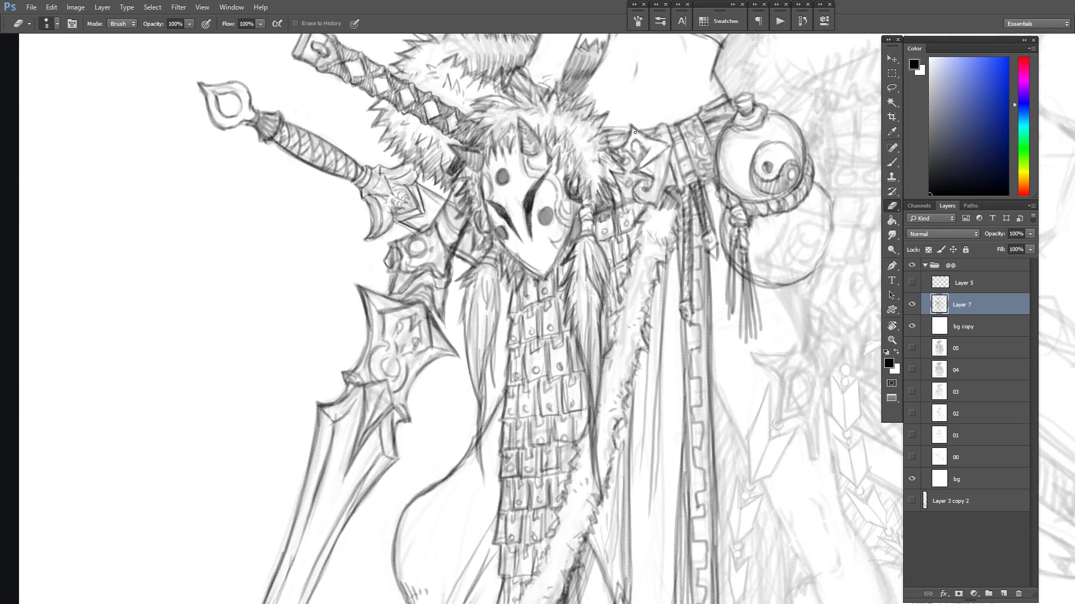
Warp the lower sword's teardrop pommel into shape and draw a swirl detail inside it.
{"action": "key", "text": "b"}
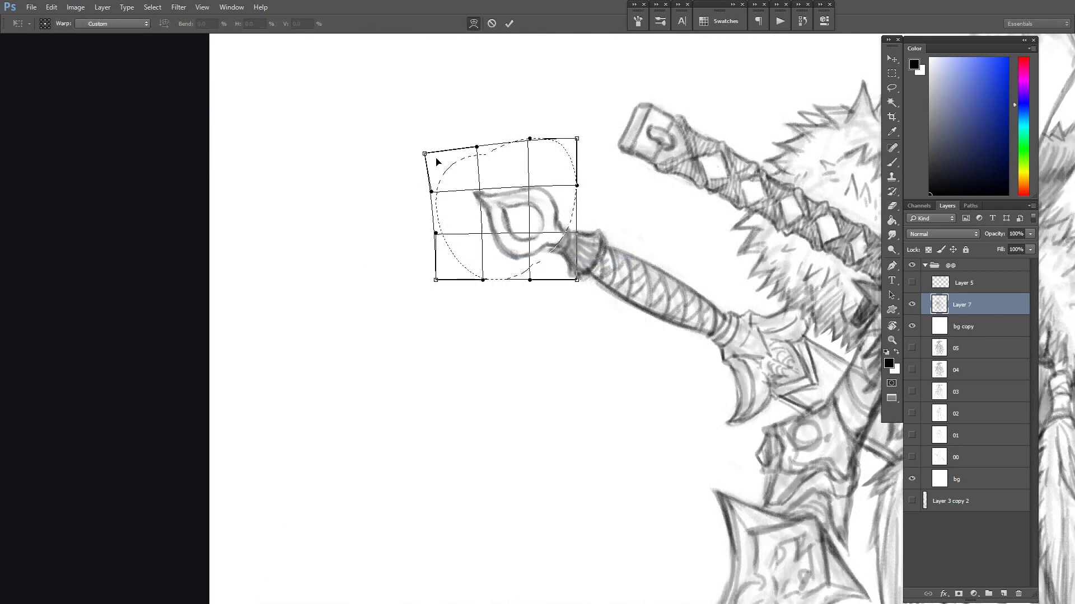
{"action": "left_click_drag", "start_coordinate": [439, 163], "coordinate": [437, 173]}
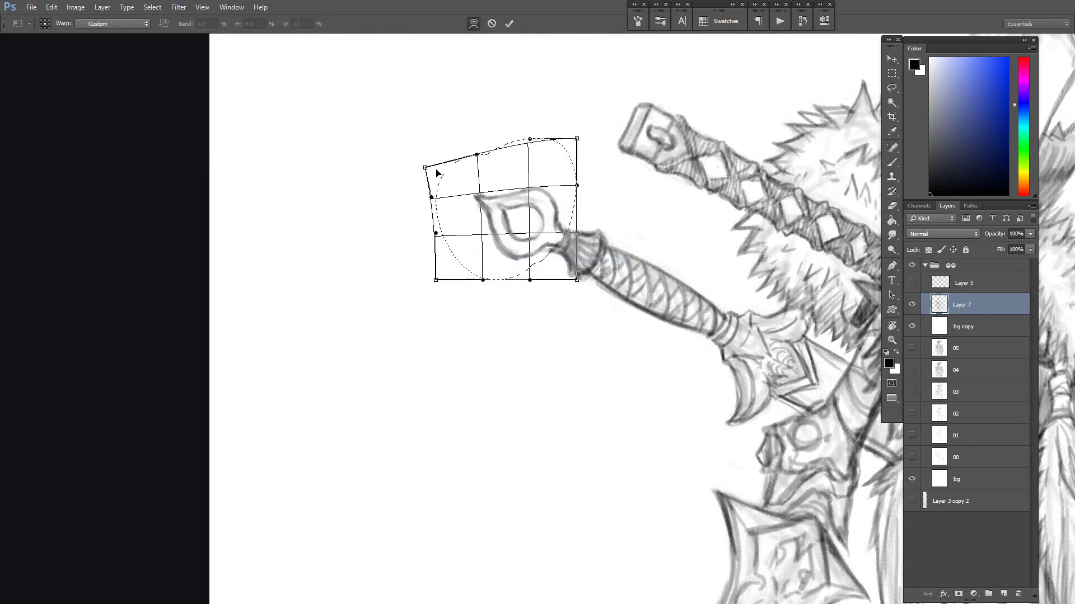
{"action": "key", "text": "Return"}
{"action": "mouse_move", "coordinate": [499, 221]}
{"action": "left_mouse_down"}
{"action": "mouse_move", "coordinate": [521, 245]}
{"action": "mouse_move", "coordinate": [550, 233]}
{"action": "left_mouse_up"}
{"action": "mouse_move", "coordinate": [516, 201]}
{"action": "left_mouse_down"}
{"action": "mouse_move", "coordinate": [545, 226]}
{"action": "mouse_move", "coordinate": [529, 219]}
{"action": "mouse_move", "coordinate": [539, 233]}
{"action": "left_mouse_up"}
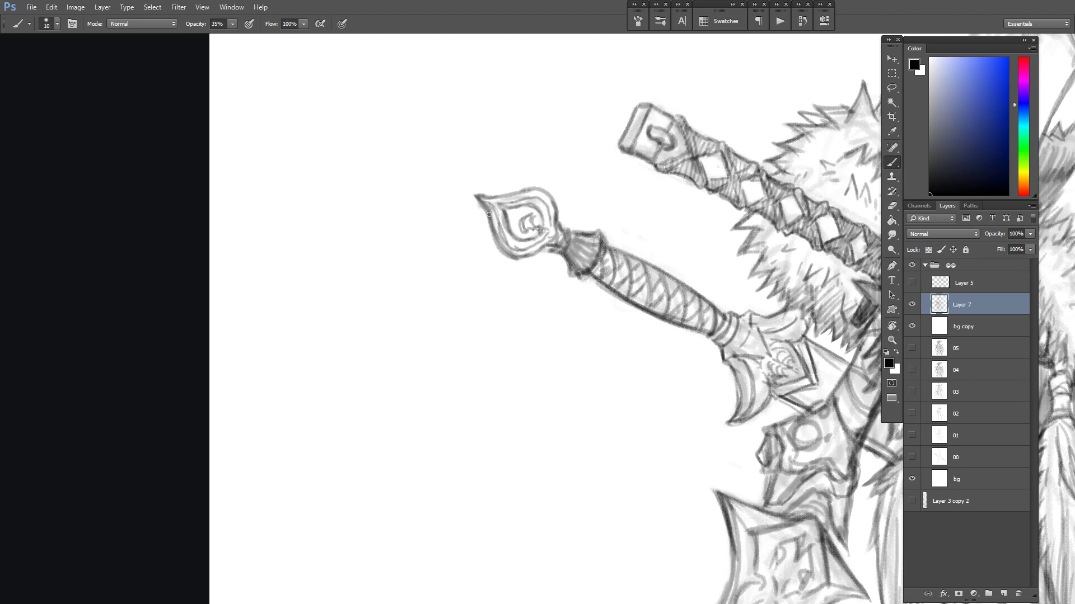
Clean up the pommel's outline, delete the stray marks between the two hilts and tidy the crescent guard.
{"action": "key", "text": "e"}
{"action": "left_click_drag", "start_coordinate": [478, 199], "coordinate": [522, 263]}
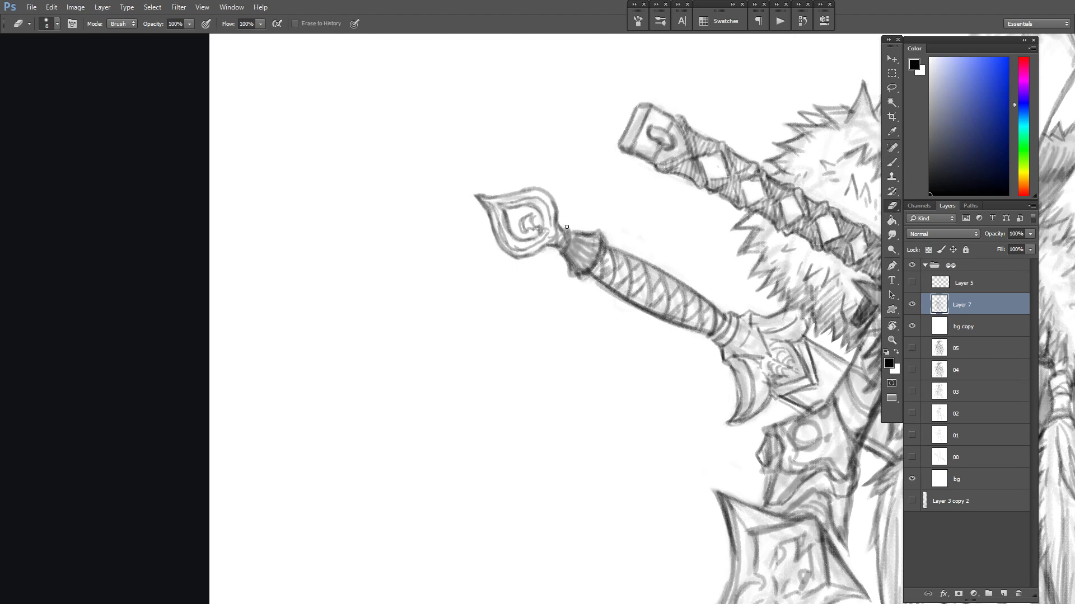
{"action": "key", "text": "l"}
{"action": "mouse_move", "coordinate": [636, 207]}
{"action": "left_mouse_down"}
{"action": "mouse_move", "coordinate": [676, 269]}
{"action": "mouse_move", "coordinate": [628, 199]}
{"action": "left_mouse_up"}
{"action": "key", "text": "Delete"}
{"action": "key", "text": "e"}
{"action": "key", "text": "ctrl+d"}
{"action": "mouse_move", "coordinate": [741, 327]}
{"action": "left_mouse_down"}
{"action": "mouse_move", "coordinate": [712, 322]}
{"action": "mouse_move", "coordinate": [732, 372]}
{"action": "mouse_move", "coordinate": [738, 414]}
{"action": "left_mouse_up"}
{"action": "key", "text": "b"}
{"action": "key", "text": "e"}
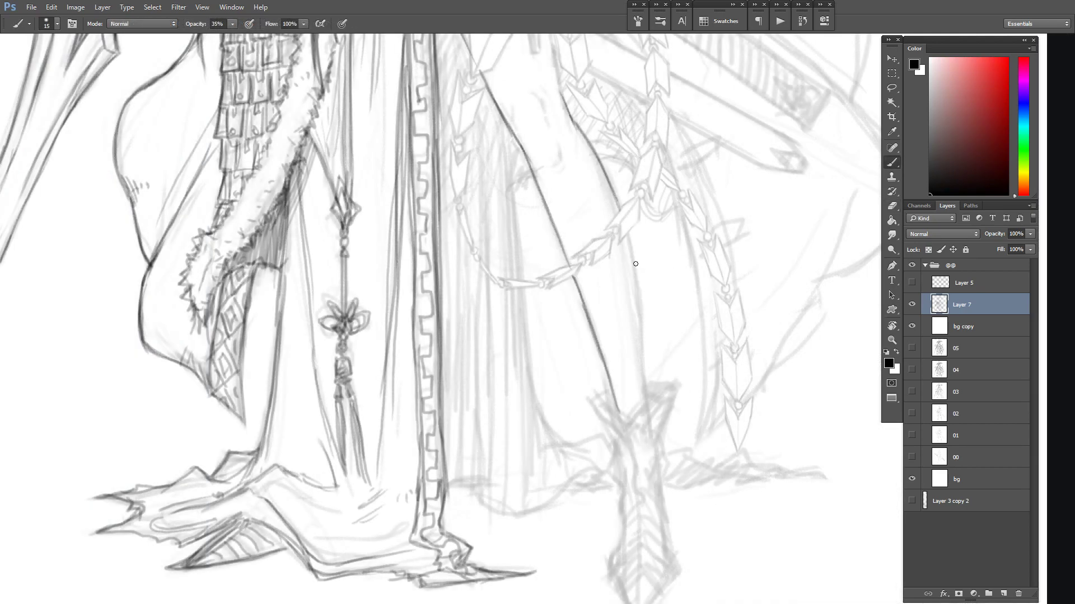
Draw the outer contour of the bare lower leg and erase the rough lines inside the calf.
{"action": "left_click_drag", "start_coordinate": [626, 234], "coordinate": [641, 347]}
{"action": "left_click_drag", "start_coordinate": [628, 263], "coordinate": [647, 393]}
{"action": "key", "text": "e"}
{"action": "key", "text": "bracketright"}
{"action": "key", "text": "bracketright"}
{"action": "key", "text": "bracketright"}
{"action": "key", "text": "bracketright"}
{"action": "key", "text": "bracketright"}
{"action": "key", "text": "bracketright"}
{"action": "left_click_drag", "start_coordinate": [614, 272], "coordinate": [624, 356]}
{"action": "key", "text": "bracketleft"}
{"action": "key", "text": "bracketleft"}
{"action": "key", "text": "bracketleft"}
Erase the rough lines over the knee and draw short contour strokes for the kneecap.
{"action": "left_click_drag", "start_coordinate": [537, 158], "coordinate": [560, 218]}
{"action": "key", "text": "b"}
{"action": "left_click_drag", "start_coordinate": [541, 177], "coordinate": [546, 210]}
{"action": "mouse_move", "coordinate": [564, 175]}
{"action": "left_mouse_down"}
{"action": "mouse_move", "coordinate": [576, 197]}
{"action": "mouse_move", "coordinate": [568, 231]}
{"action": "left_mouse_up"}
{"action": "left_click_drag", "start_coordinate": [582, 209], "coordinate": [582, 221]}
{"action": "key", "text": "e"}
{"action": "mouse_move", "coordinate": [558, 170]}
{"action": "left_mouse_down"}
{"action": "mouse_move", "coordinate": [572, 183]}
{"action": "mouse_move", "coordinate": [573, 151]}
{"action": "mouse_move", "coordinate": [589, 178]}
{"action": "mouse_move", "coordinate": [577, 225]}
{"action": "left_mouse_up"}
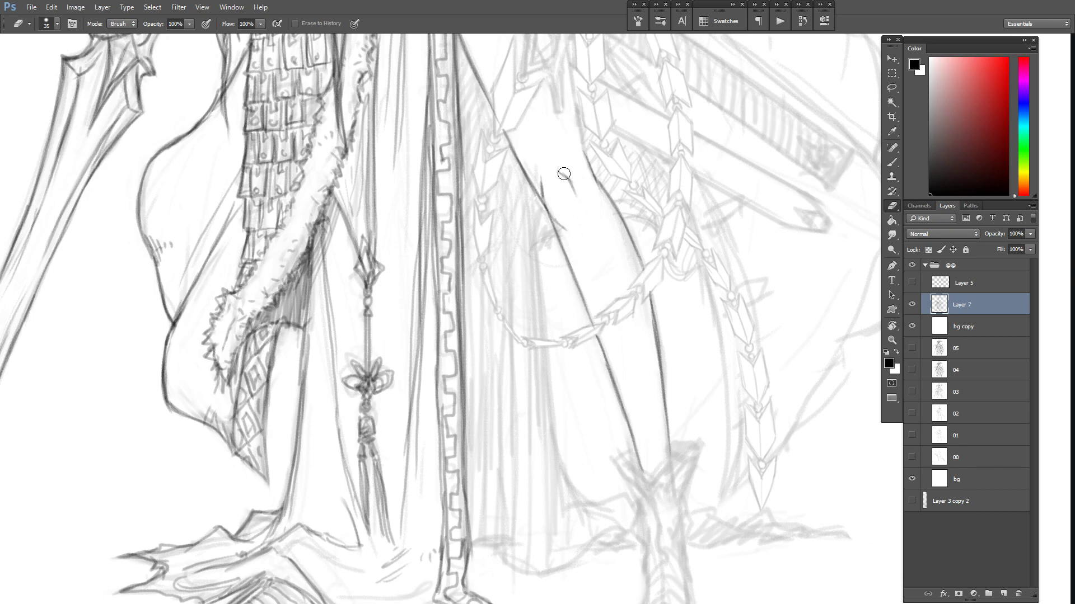
Draw the outer thigh contour of the bare leg down past the knee.
{"action": "scroll", "coordinate": [579, 181], "scroll_direction": "up", "scroll_amount": 5}
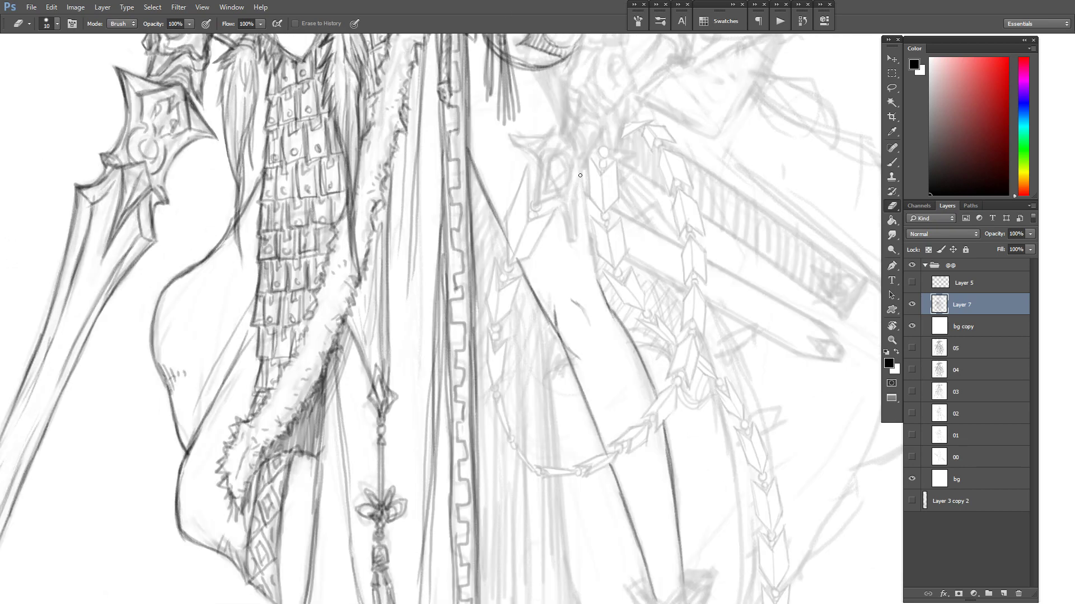
{"action": "key", "text": "b"}
{"action": "left_click_drag", "start_coordinate": [580, 179], "coordinate": [608, 317]}
{"action": "key", "text": "e"}
{"action": "scroll", "coordinate": [595, 289], "scroll_direction": "down", "scroll_amount": 3}
{"action": "key", "text": "b"}
{"action": "left_click_drag", "start_coordinate": [577, 236], "coordinate": [633, 346]}
Draw fold lines on the draped cloth beside the plated armour and erase the stray strokes.
{"action": "key", "text": "ctrl+minus"}
{"action": "left_click_drag", "start_coordinate": [417, 363], "coordinate": [451, 300]}
{"action": "left_click_drag", "start_coordinate": [356, 401], "coordinate": [358, 431]}
{"action": "left_click_drag", "start_coordinate": [343, 411], "coordinate": [382, 466]}
{"action": "key", "text": "e"}
{"action": "left_click_drag", "start_coordinate": [385, 308], "coordinate": [430, 324]}
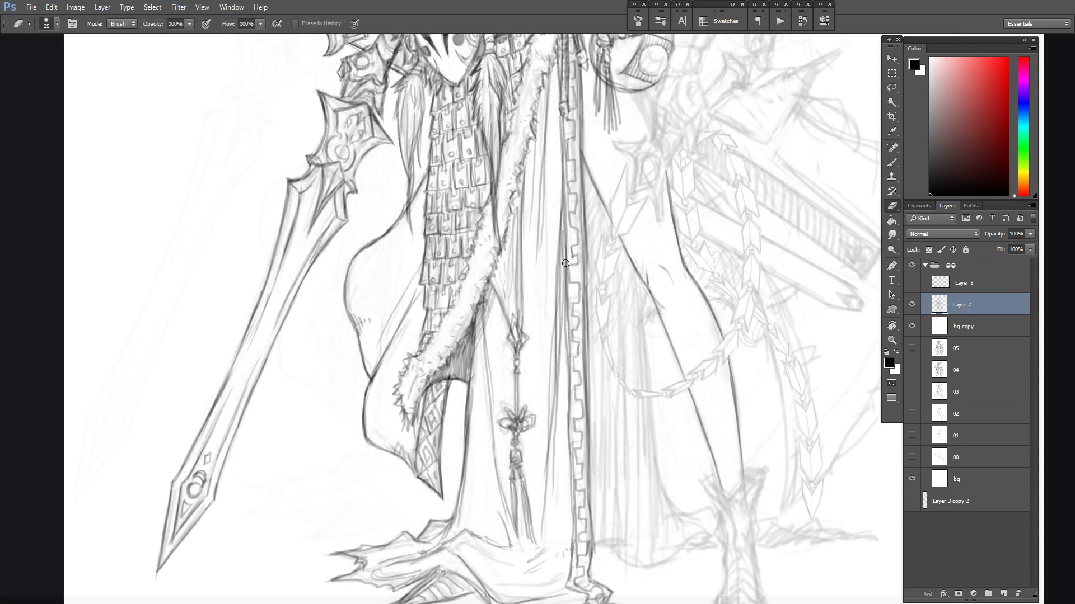
Draw long vertical fold lines on the robe beside its patterned border.
{"action": "left_click_drag", "start_coordinate": [504, 235], "coordinate": [502, 279]}
{"action": "key", "text": "b"}
{"action": "left_click_drag", "start_coordinate": [560, 159], "coordinate": [559, 267]}
{"action": "left_click_drag", "start_coordinate": [560, 158], "coordinate": [557, 224]}
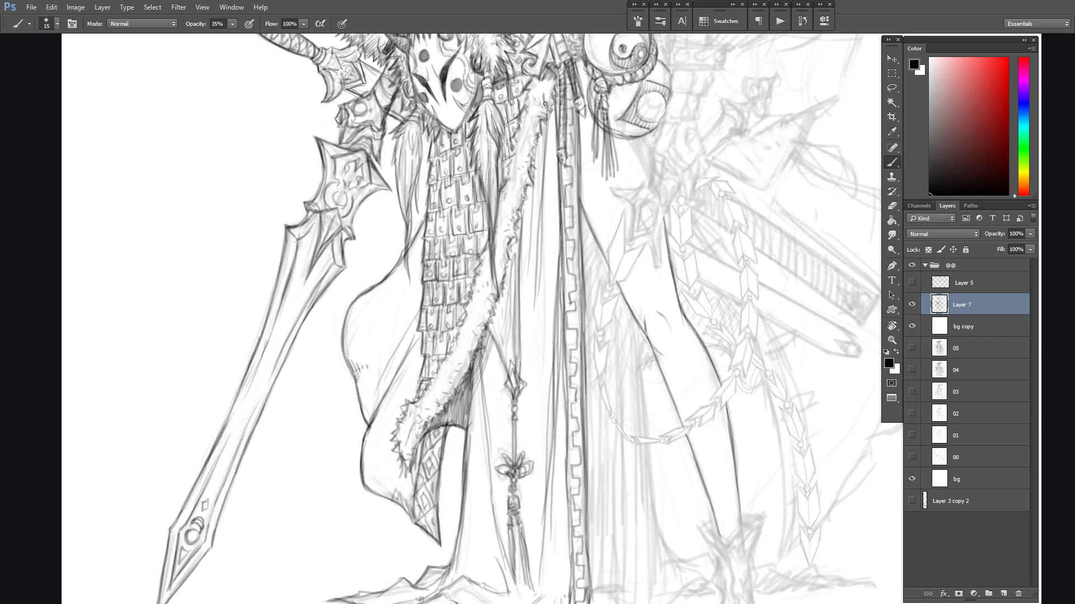
{"action": "scroll", "coordinate": [531, 143], "scroll_direction": "up", "scroll_amount": 1}
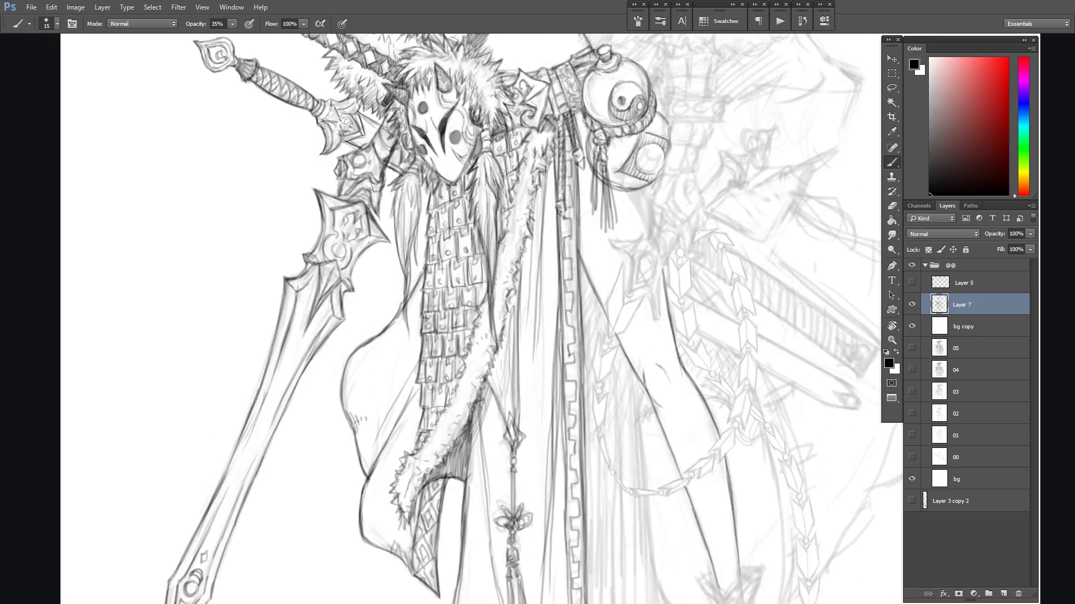
Erase the overlapping lines around the tip of the hair tuft beside the plated armour.
{"action": "scroll", "coordinate": [520, 166], "scroll_direction": "down", "scroll_amount": 4}
{"action": "left_click_drag", "start_coordinate": [624, 346], "coordinate": [629, 311]}
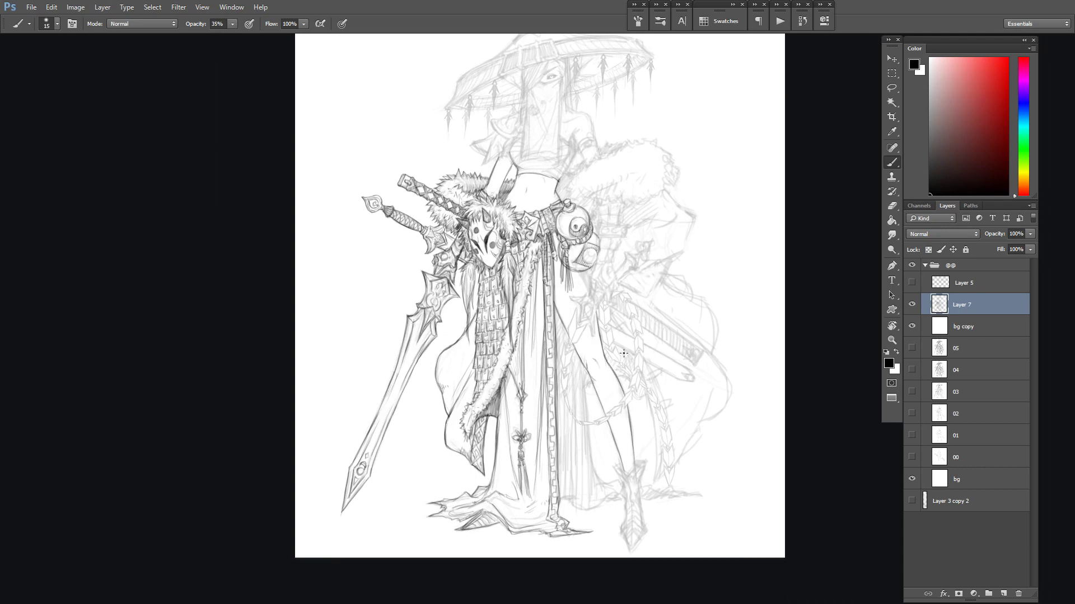
{"action": "scroll", "coordinate": [478, 286], "scroll_direction": "up", "scroll_amount": 3}
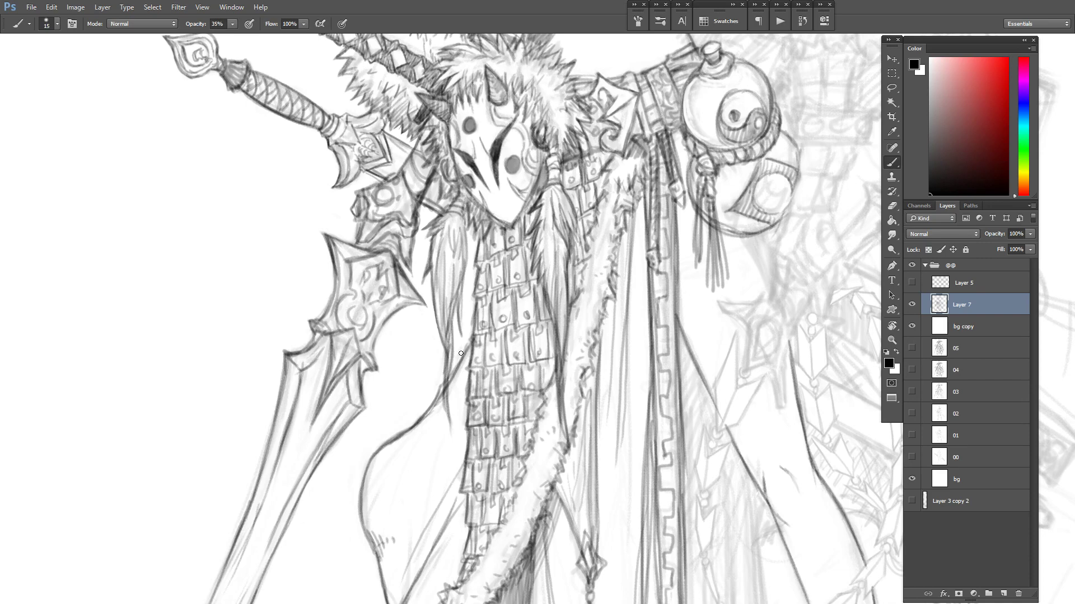
{"action": "key", "text": "e"}
{"action": "left_click_drag", "start_coordinate": [466, 340], "coordinate": [461, 359]}
{"action": "left_click_drag", "start_coordinate": [452, 413], "coordinate": [451, 433]}
{"action": "left_click_drag", "start_coordinate": [821, 186], "coordinate": [595, 322]}
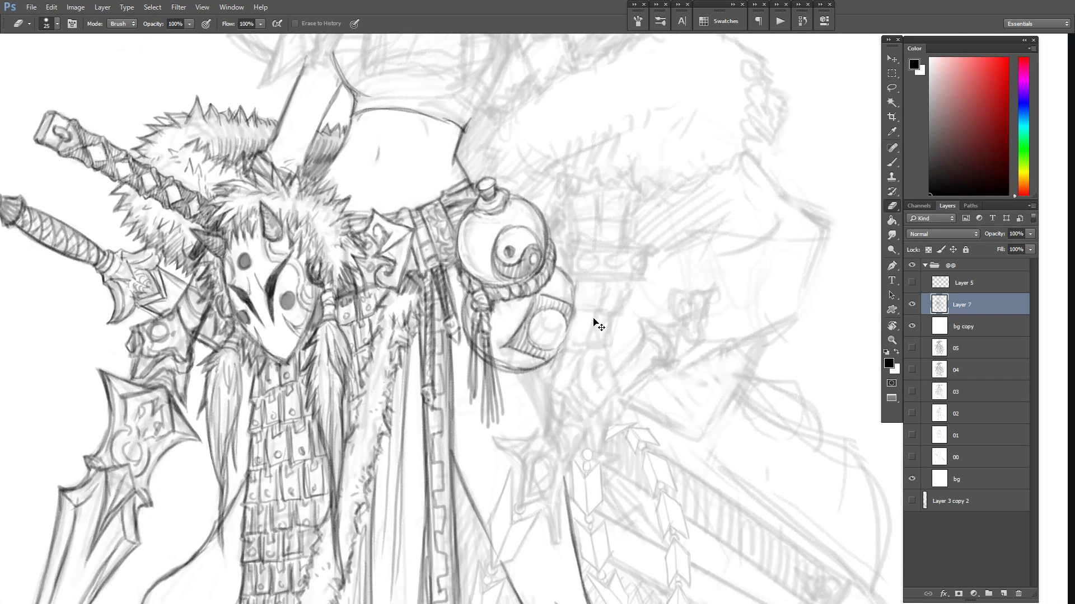
{"action": "scroll", "coordinate": [616, 179], "scroll_direction": "down", "scroll_amount": 3}
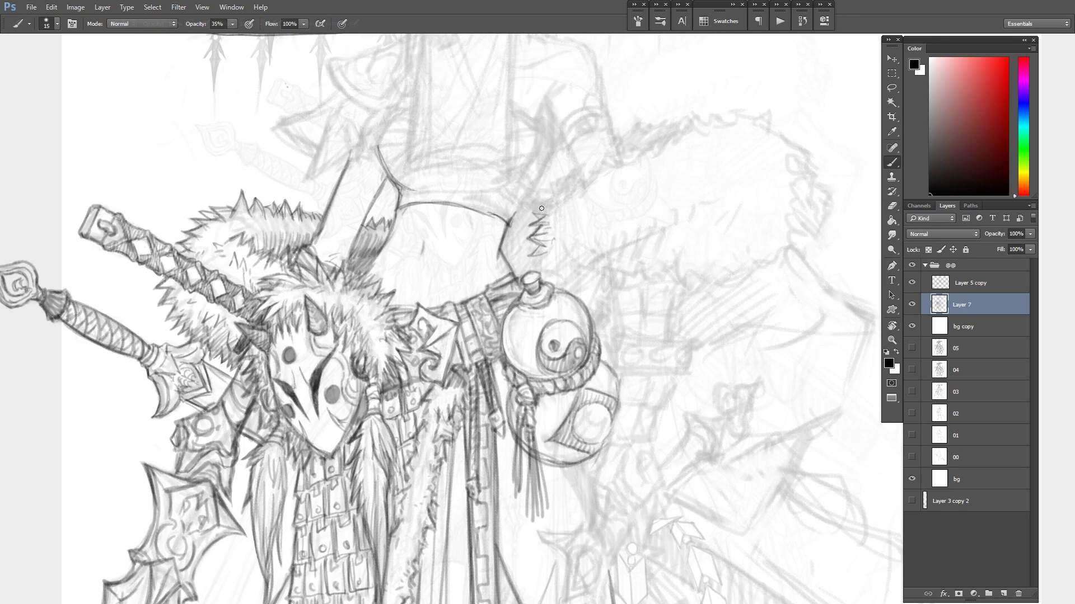
Draw the spiky upper edge of the large fur sleeve, setting the brush opacity to 40%.
{"action": "mouse_move", "coordinate": [535, 215]}
{"action": "left_mouse_down"}
{"action": "mouse_move", "coordinate": [574, 196]}
{"action": "mouse_move", "coordinate": [567, 182]}
{"action": "mouse_move", "coordinate": [625, 143]}
{"action": "mouse_move", "coordinate": [661, 138]}
{"action": "left_mouse_up"}
{"action": "left_click_drag", "start_coordinate": [662, 150], "coordinate": [668, 136]}
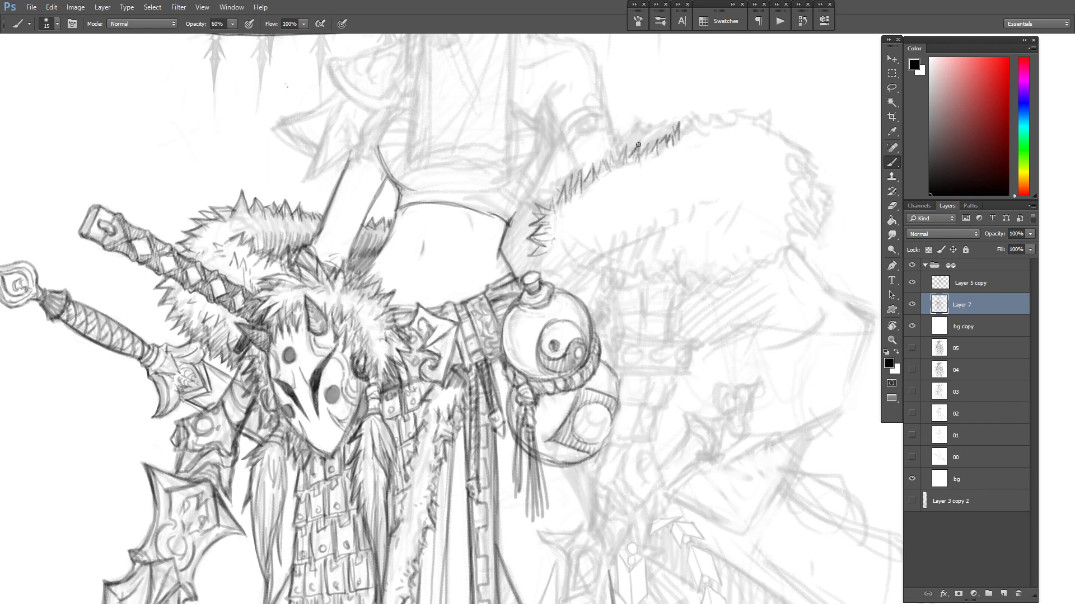
{"action": "key", "text": "4"}
{"action": "left_click_drag", "start_coordinate": [655, 221], "coordinate": [661, 208]}
{"action": "mouse_move", "coordinate": [712, 129]}
{"action": "left_mouse_down"}
{"action": "mouse_move", "coordinate": [717, 111]}
{"action": "mouse_move", "coordinate": [731, 113]}
{"action": "left_mouse_up"}
{"action": "mouse_move", "coordinate": [732, 131]}
{"action": "left_mouse_down"}
{"action": "mouse_move", "coordinate": [736, 117]}
{"action": "mouse_move", "coordinate": [701, 117]}
{"action": "left_mouse_up"}
{"action": "mouse_move", "coordinate": [697, 117]}
{"action": "left_mouse_down"}
{"action": "mouse_move", "coordinate": [703, 132]}
{"action": "mouse_move", "coordinate": [694, 123]}
{"action": "left_mouse_up"}
{"action": "mouse_move", "coordinate": [680, 143]}
{"action": "left_mouse_down"}
{"action": "mouse_move", "coordinate": [687, 125]}
{"action": "mouse_move", "coordinate": [757, 114]}
{"action": "left_mouse_up"}
{"action": "mouse_move", "coordinate": [769, 111]}
{"action": "left_mouse_down"}
{"action": "mouse_move", "coordinate": [765, 137]}
{"action": "mouse_move", "coordinate": [739, 126]}
{"action": "left_mouse_up"}
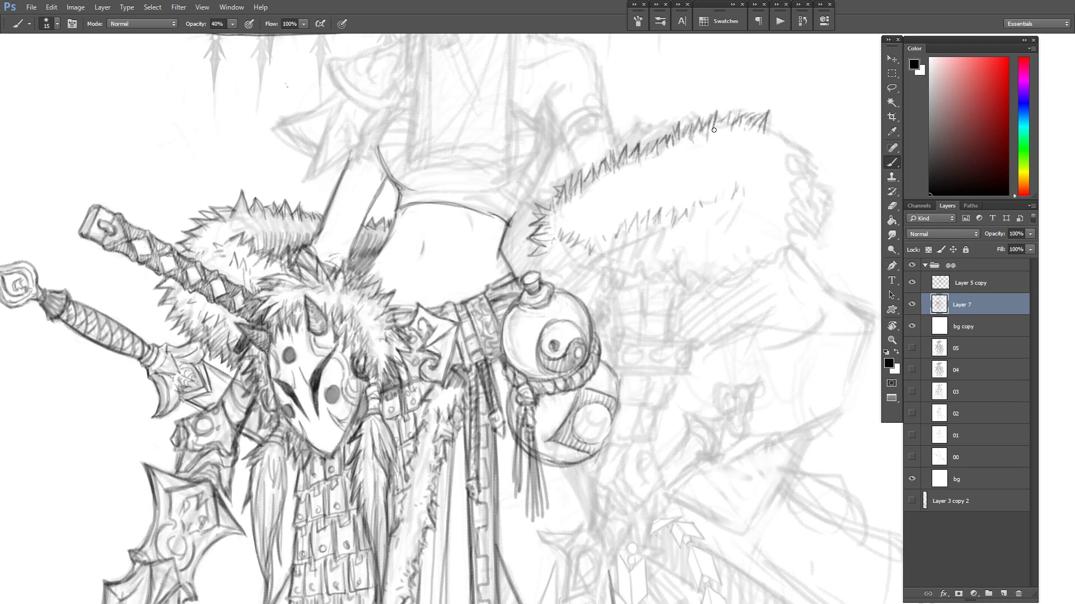
Select the far end of the fur sleeve's upper edge and transform it to follow the curve.
{"action": "key", "text": "l"}
{"action": "mouse_move", "coordinate": [747, 100]}
{"action": "left_mouse_down"}
{"action": "mouse_move", "coordinate": [783, 97]}
{"action": "mouse_move", "coordinate": [775, 96]}
{"action": "left_mouse_up"}
{"action": "key", "text": "ctrl+t"}
{"action": "right_click", "coordinate": [764, 128]}
{"action": "left_click", "coordinate": [784, 215]}
{"action": "key", "text": "Return"}
{"action": "mouse_move", "coordinate": [794, 135]}
{"action": "left_mouse_down"}
{"action": "mouse_move", "coordinate": [793, 152]}
{"action": "mouse_move", "coordinate": [778, 154]}
{"action": "left_mouse_up"}
{"action": "key", "text": "ctrl+d"}
Add fur tufts around the sleeve's outer curve and along its lower edge above the gourd.
{"action": "key", "text": "b"}
{"action": "left_click_drag", "start_coordinate": [792, 143], "coordinate": [784, 157]}
{"action": "left_click_drag", "start_coordinate": [551, 247], "coordinate": [544, 262]}
{"action": "mouse_move", "coordinate": [556, 257]}
{"action": "left_mouse_down"}
{"action": "mouse_move", "coordinate": [529, 274]}
{"action": "mouse_move", "coordinate": [531, 265]}
{"action": "mouse_move", "coordinate": [573, 282]}
{"action": "left_mouse_up"}
{"action": "left_click_drag", "start_coordinate": [575, 267], "coordinate": [582, 279]}
{"action": "left_click_drag", "start_coordinate": [587, 270], "coordinate": [596, 280]}
{"action": "left_click_drag", "start_coordinate": [599, 263], "coordinate": [609, 275]}
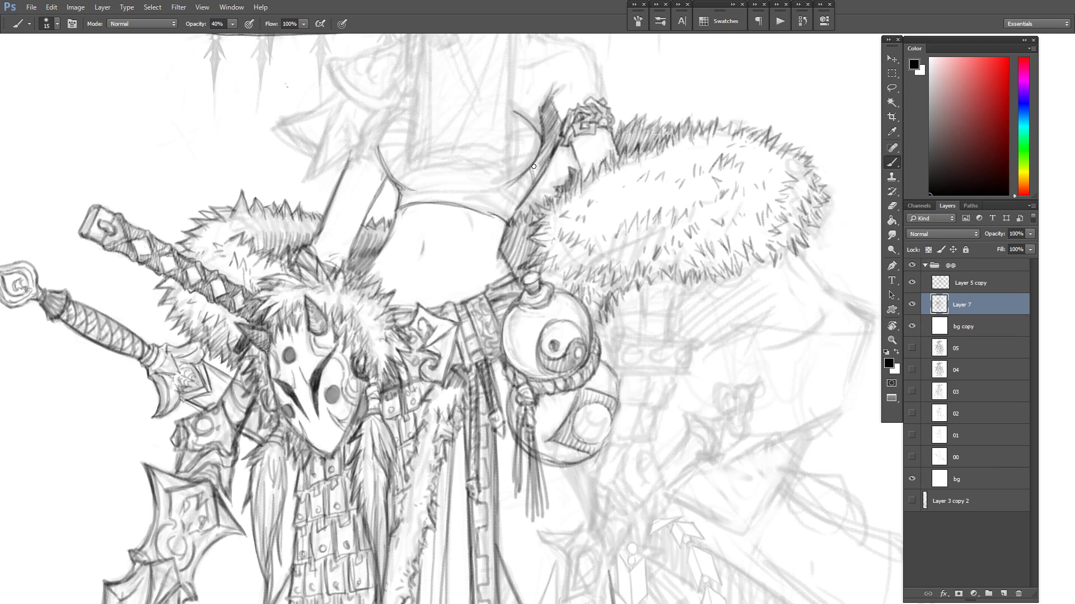
Refine the arm contour beside the bracelet and darken the fur behind the gourd and along the sleeve's underside.
{"action": "mouse_move", "coordinate": [531, 183]}
{"action": "left_mouse_down"}
{"action": "mouse_move", "coordinate": [557, 120]}
{"action": "mouse_move", "coordinate": [555, 150]}
{"action": "left_mouse_up"}
{"action": "mouse_move", "coordinate": [561, 86]}
{"action": "left_mouse_down"}
{"action": "mouse_move", "coordinate": [553, 116]}
{"action": "mouse_move", "coordinate": [567, 82]}
{"action": "left_mouse_up"}
{"action": "key", "text": "e"}
{"action": "key", "text": "b"}
{"action": "left_click_drag", "start_coordinate": [508, 257], "coordinate": [525, 279]}
{"action": "mouse_move", "coordinate": [523, 276]}
{"action": "left_mouse_down"}
{"action": "mouse_move", "coordinate": [570, 283]}
{"action": "mouse_move", "coordinate": [603, 311]}
{"action": "left_mouse_up"}
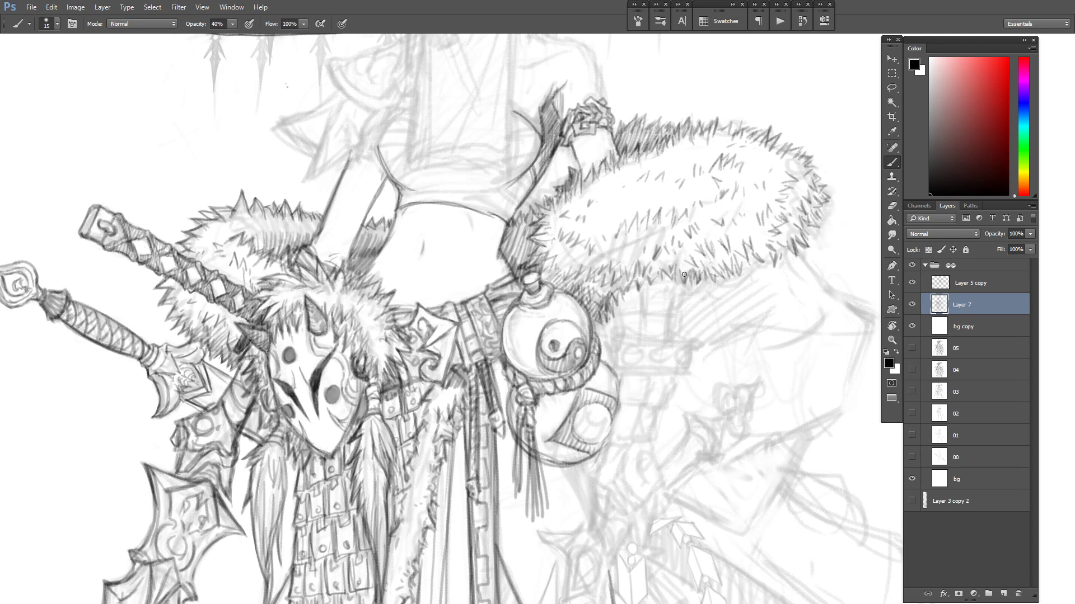
{"action": "left_click_drag", "start_coordinate": [684, 274], "coordinate": [762, 262]}
Draw the armoured forearm with its studded cuff below the fur and the ornate hilt of the held sword.
{"action": "left_click_drag", "start_coordinate": [617, 339], "coordinate": [616, 371]}
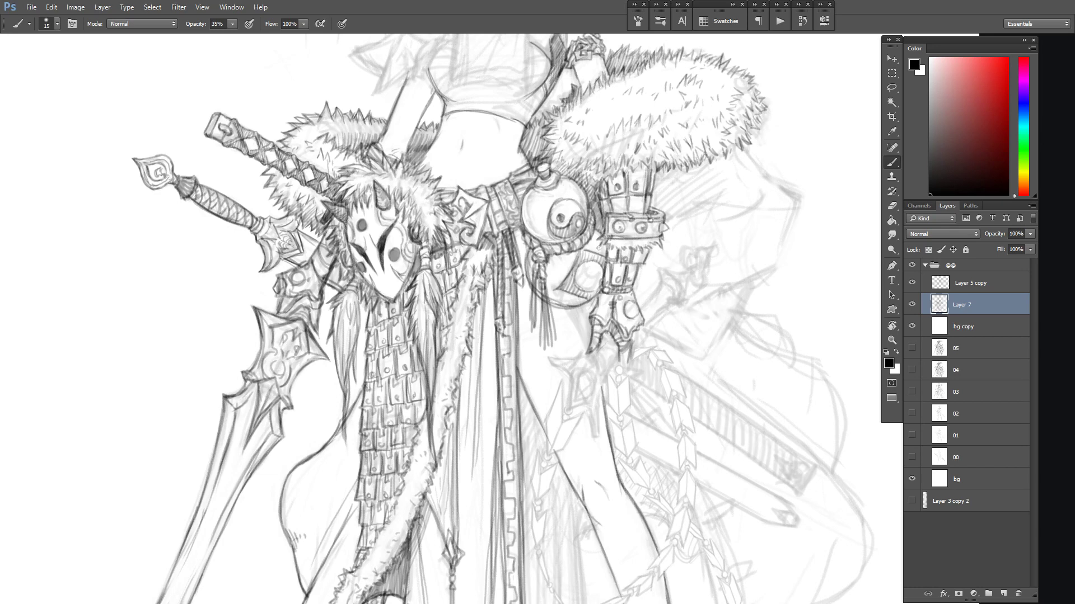
{"action": "mouse_move", "coordinate": [598, 178]}
{"action": "left_mouse_down"}
{"action": "mouse_move", "coordinate": [601, 217]}
{"action": "mouse_move", "coordinate": [608, 202]}
{"action": "mouse_move", "coordinate": [619, 216]}
{"action": "left_mouse_up"}
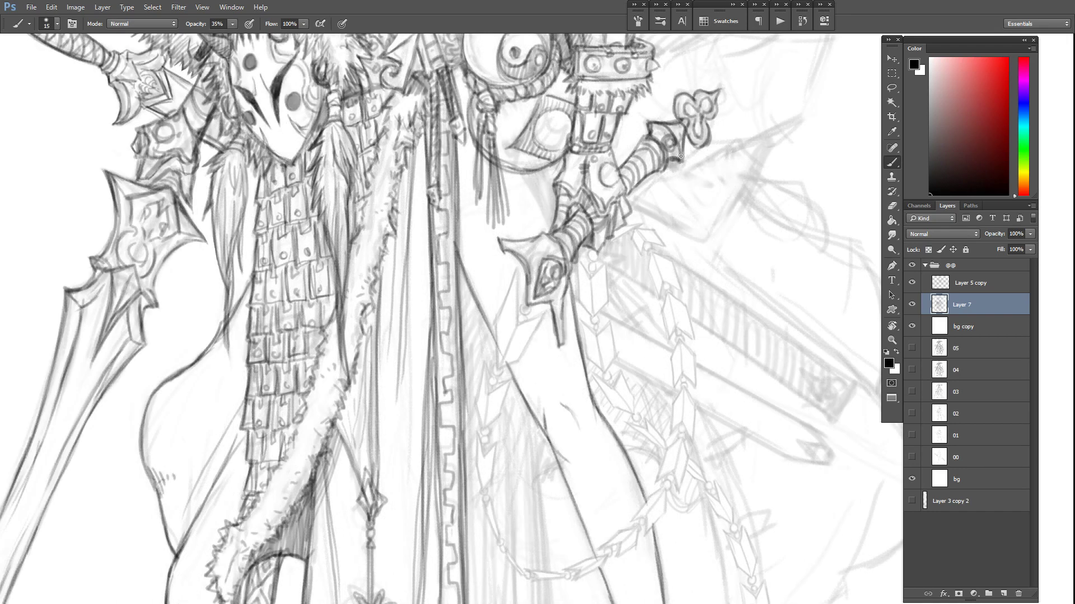
{"action": "mouse_move", "coordinate": [644, 139]}
{"action": "left_mouse_down"}
{"action": "mouse_move", "coordinate": [633, 155]}
{"action": "mouse_move", "coordinate": [646, 177]}
{"action": "left_mouse_up"}
{"action": "left_click_drag", "start_coordinate": [559, 298], "coordinate": [558, 344]}
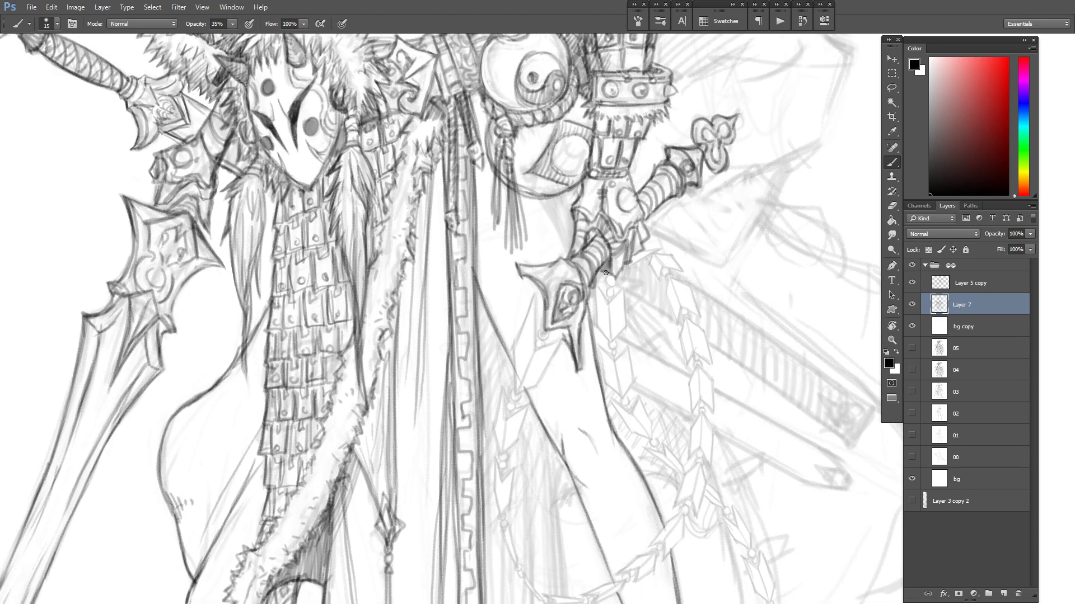
Refine the plates and fingers of the armoured hand gripping the sword hilt.
{"action": "left_click_drag", "start_coordinate": [643, 217], "coordinate": [621, 243]}
{"action": "left_click_drag", "start_coordinate": [627, 188], "coordinate": [625, 211]}
{"action": "left_click_drag", "start_coordinate": [634, 188], "coordinate": [638, 208]}
{"action": "mouse_move", "coordinate": [584, 177]}
{"action": "left_mouse_down"}
{"action": "mouse_move", "coordinate": [577, 201]}
{"action": "mouse_move", "coordinate": [601, 212]}
{"action": "mouse_move", "coordinate": [618, 243]}
{"action": "left_mouse_up"}
{"action": "key", "text": "e"}
{"action": "key", "text": "b"}
{"action": "mouse_move", "coordinate": [618, 244]}
{"action": "left_mouse_down"}
{"action": "mouse_move", "coordinate": [629, 235]}
{"action": "mouse_move", "coordinate": [630, 193]}
{"action": "left_mouse_up"}
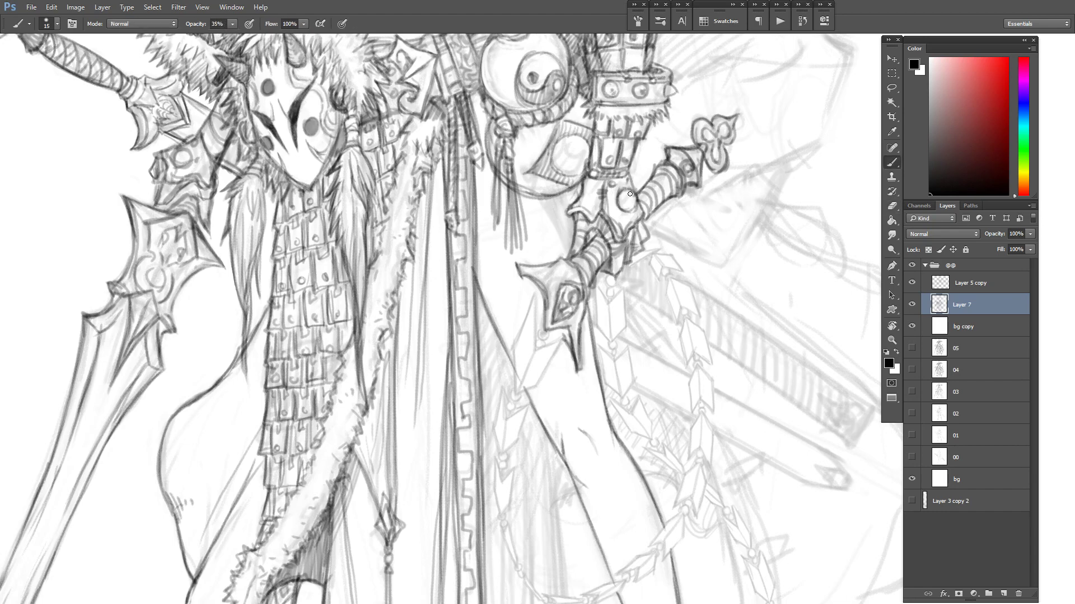
Draw the first pointed chain links and their round connectors hanging from the held sword's guard and looping beside the leg.
{"action": "key", "text": "e"}
{"action": "key", "text": "r"}
{"action": "left_click_drag", "start_coordinate": [523, 224], "coordinate": [610, 266]}
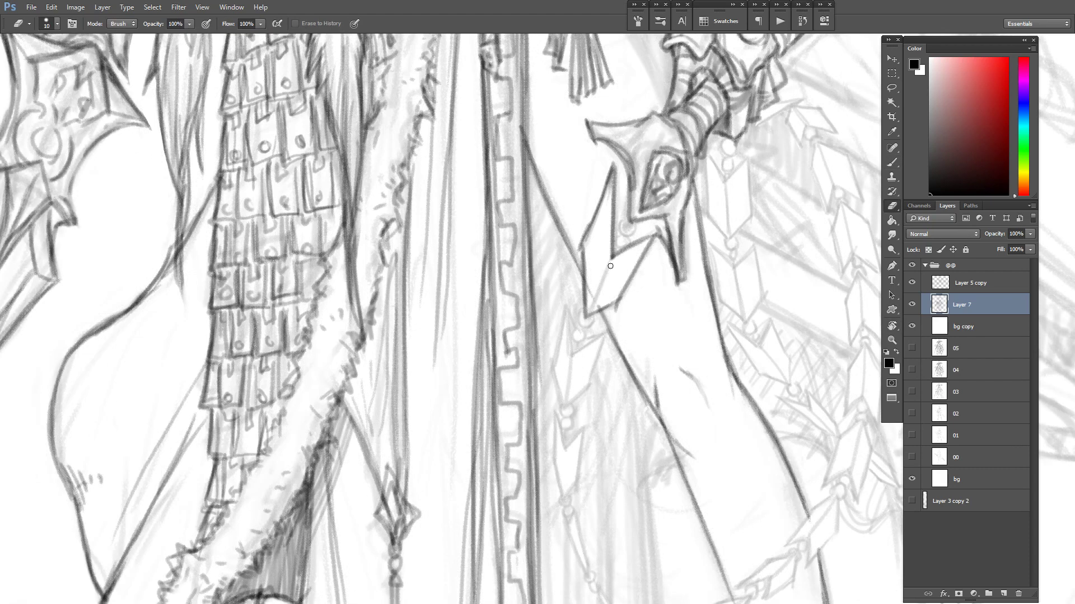
{"action": "key", "text": "b"}
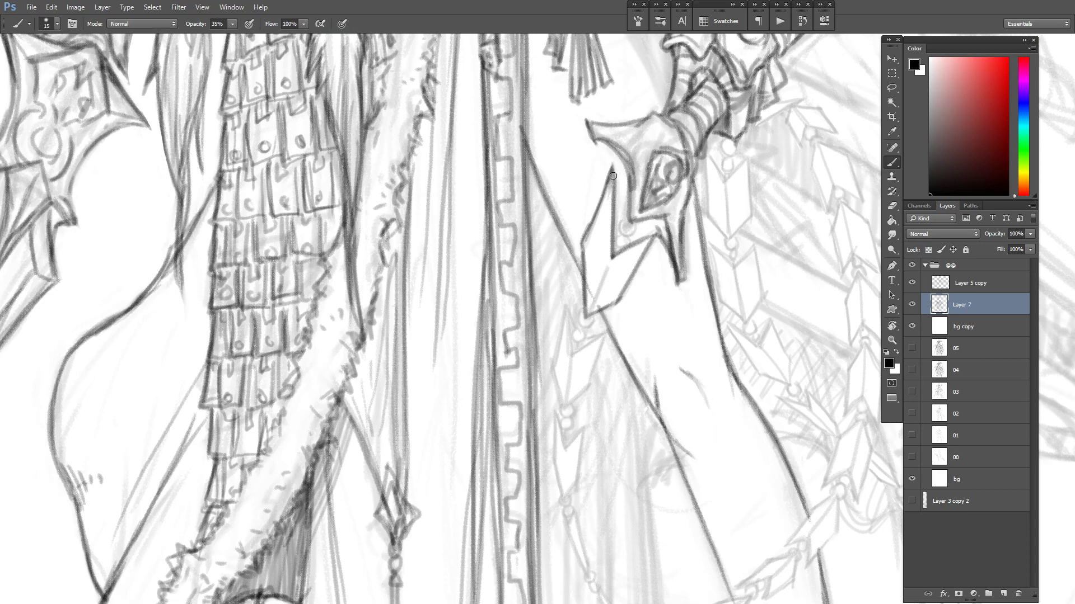
{"action": "mouse_move", "coordinate": [628, 218]}
{"action": "left_mouse_down"}
{"action": "mouse_move", "coordinate": [617, 241]}
{"action": "mouse_move", "coordinate": [654, 235]}
{"action": "left_mouse_up"}
{"action": "left_click_drag", "start_coordinate": [579, 313], "coordinate": [593, 320]}
{"action": "left_click_drag", "start_coordinate": [586, 316], "coordinate": [606, 273]}
{"action": "left_click_drag", "start_coordinate": [606, 226], "coordinate": [606, 272]}
{"action": "left_click_drag", "start_coordinate": [607, 271], "coordinate": [632, 255]}
{"action": "mouse_move", "coordinate": [564, 305]}
{"action": "left_mouse_down"}
{"action": "mouse_move", "coordinate": [552, 368]}
{"action": "mouse_move", "coordinate": [560, 405]}
{"action": "mouse_move", "coordinate": [593, 381]}
{"action": "mouse_move", "coordinate": [608, 335]}
{"action": "left_mouse_up"}
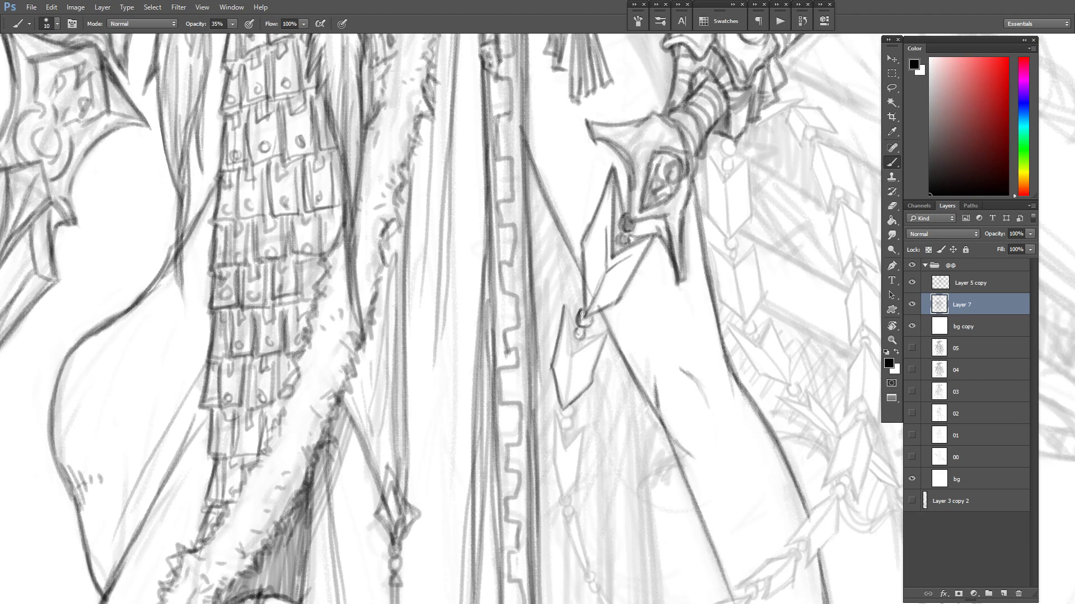
{"action": "left_click_drag", "start_coordinate": [574, 327], "coordinate": [575, 356]}
{"action": "mouse_move", "coordinate": [625, 256]}
{"action": "left_mouse_down"}
{"action": "mouse_move", "coordinate": [624, 220]}
{"action": "mouse_move", "coordinate": [631, 270]}
{"action": "left_mouse_up"}
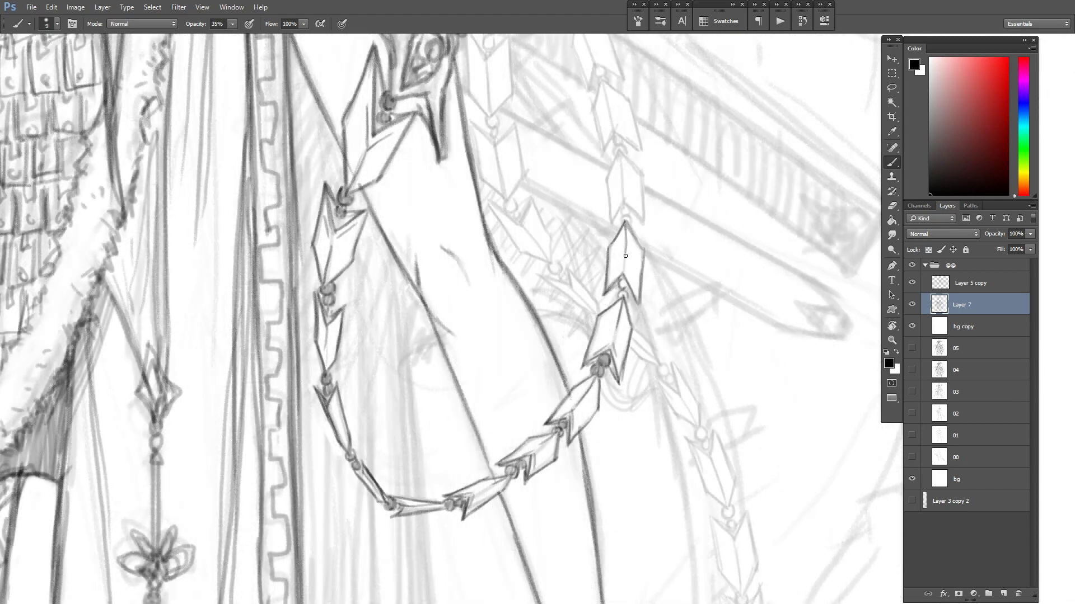
Draw the arrow-shaped links rising along the chain loop's outer side, with centre ridges and small connectors.
{"action": "mouse_move", "coordinate": [611, 224]}
{"action": "left_mouse_down"}
{"action": "mouse_move", "coordinate": [615, 269]}
{"action": "mouse_move", "coordinate": [631, 251]}
{"action": "mouse_move", "coordinate": [651, 270]}
{"action": "left_mouse_up"}
{"action": "mouse_move", "coordinate": [611, 230]}
{"action": "left_mouse_down"}
{"action": "mouse_move", "coordinate": [616, 216]}
{"action": "mouse_move", "coordinate": [630, 236]}
{"action": "left_mouse_up"}
{"action": "left_click_drag", "start_coordinate": [626, 195], "coordinate": [645, 219]}
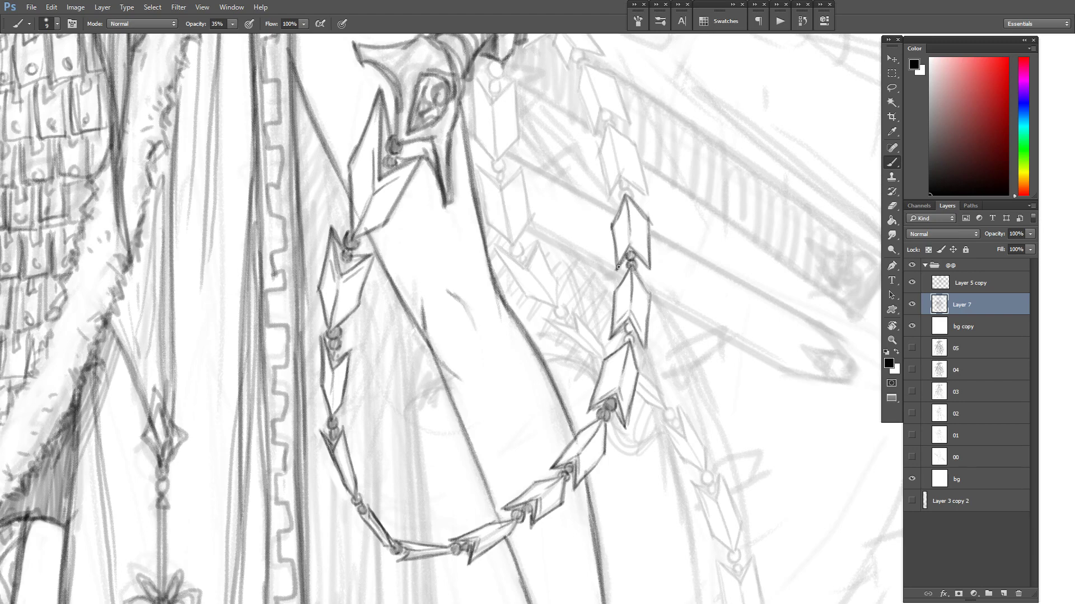
{"action": "left_click_drag", "start_coordinate": [620, 246], "coordinate": [621, 304]}
{"action": "left_click_drag", "start_coordinate": [601, 213], "coordinate": [611, 258]}
{"action": "left_click_drag", "start_coordinate": [600, 214], "coordinate": [611, 260]}
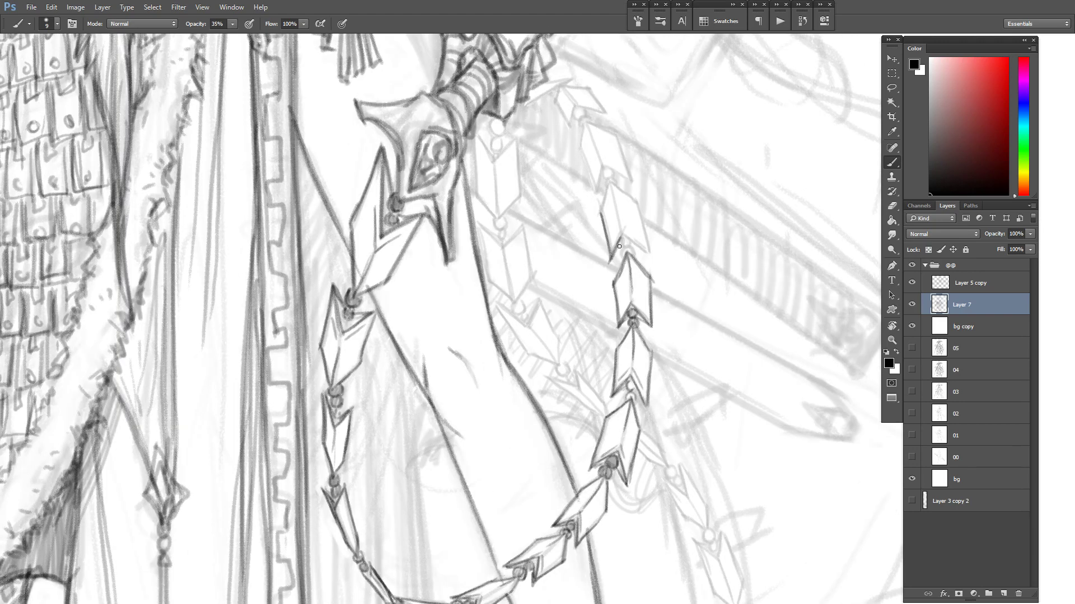
{"action": "left_click_drag", "start_coordinate": [636, 207], "coordinate": [650, 253]}
{"action": "key", "text": "e"}
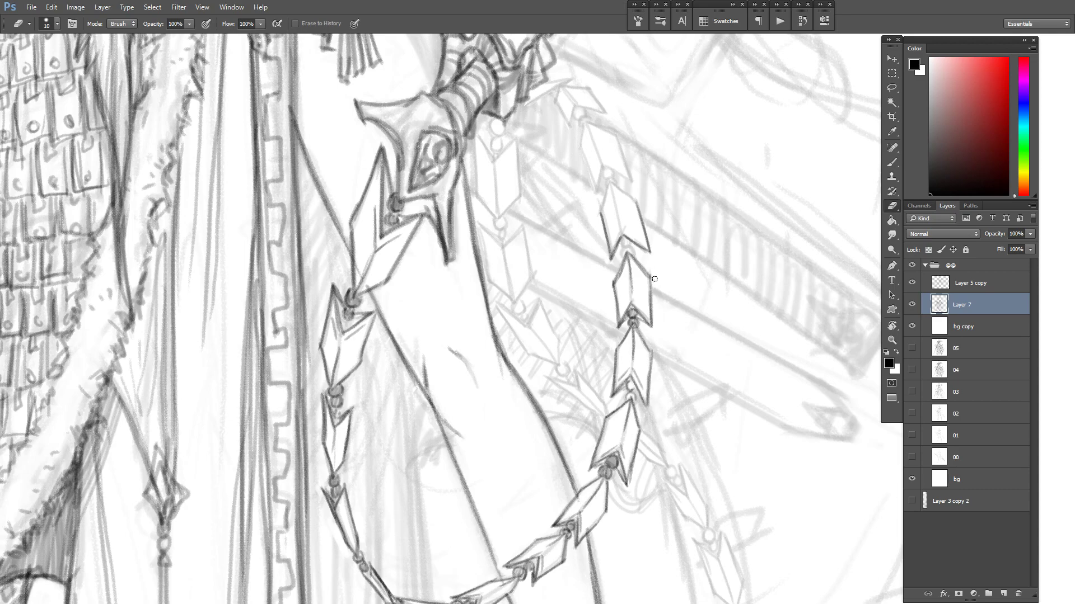
{"action": "key", "text": "b"}
Draw the inner chain strand beside the thigh and complete the outer strand's upper links below the armoured hand.
{"action": "scroll", "coordinate": [537, 328], "scroll_direction": "down", "scroll_amount": 5}
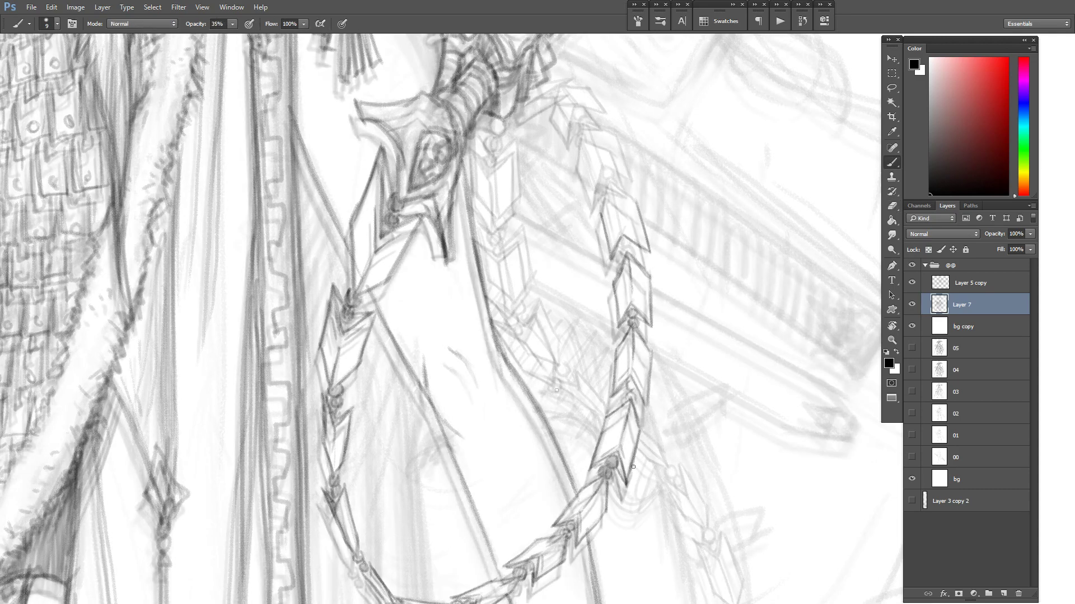
{"action": "scroll", "coordinate": [538, 327], "scroll_direction": "up", "scroll_amount": 4}
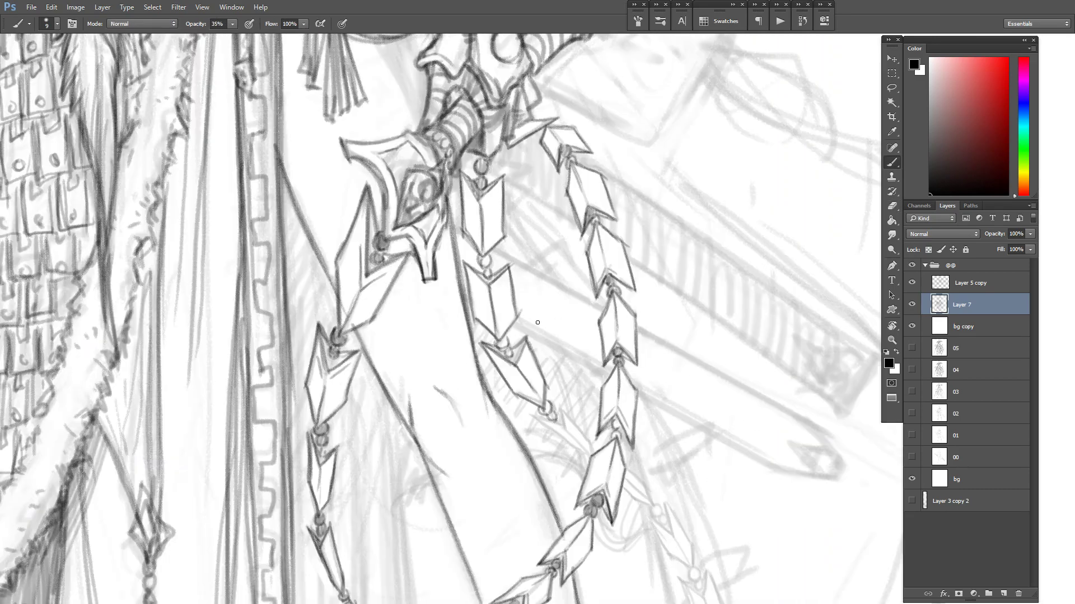
{"action": "mouse_move", "coordinate": [474, 282]}
{"action": "left_mouse_down"}
{"action": "mouse_move", "coordinate": [502, 211]}
{"action": "mouse_move", "coordinate": [512, 249]}
{"action": "left_mouse_up"}
{"action": "mouse_move", "coordinate": [476, 161]}
{"action": "left_mouse_down"}
{"action": "mouse_move", "coordinate": [482, 182]}
{"action": "mouse_move", "coordinate": [512, 165]}
{"action": "left_mouse_up"}
{"action": "scroll", "coordinate": [633, 140], "scroll_direction": "down", "scroll_amount": 2}
{"action": "left_click_drag", "start_coordinate": [574, 231], "coordinate": [552, 270]}
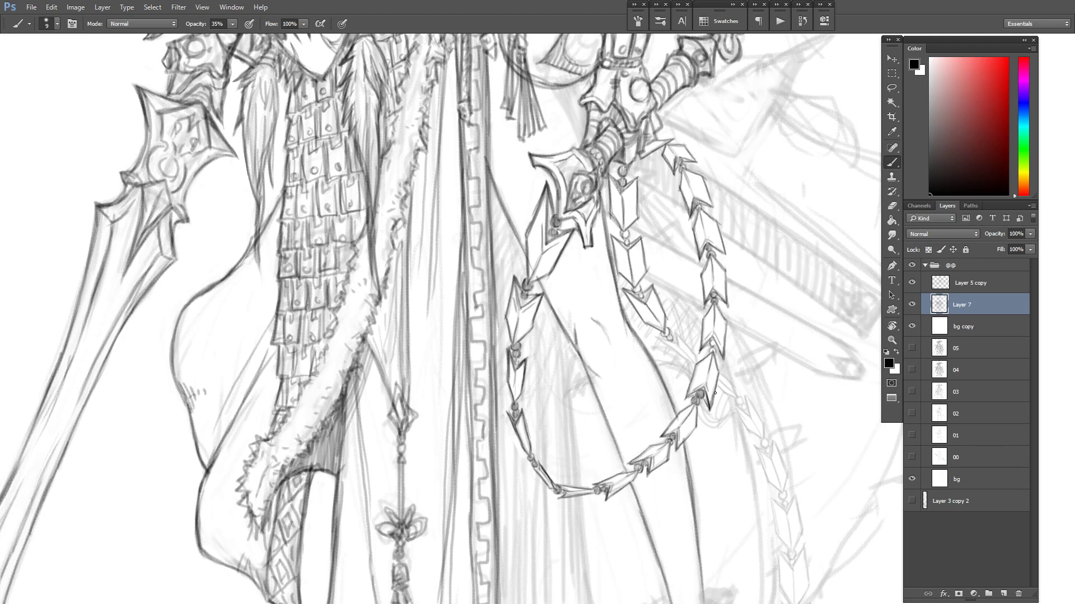
Continue the inner strand diagonally behind the outer loop and draw its first links emerging on the other side.
{"action": "left_click_drag", "start_coordinate": [688, 485], "coordinate": [677, 434]}
{"action": "key", "text": "e"}
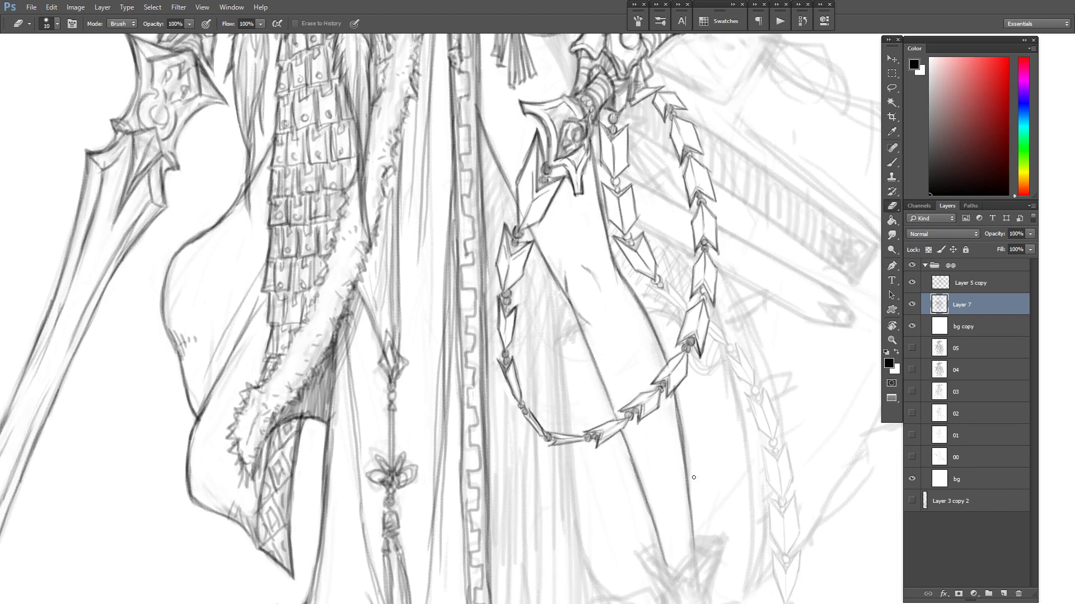
{"action": "left_click_drag", "start_coordinate": [676, 381], "coordinate": [614, 397]}
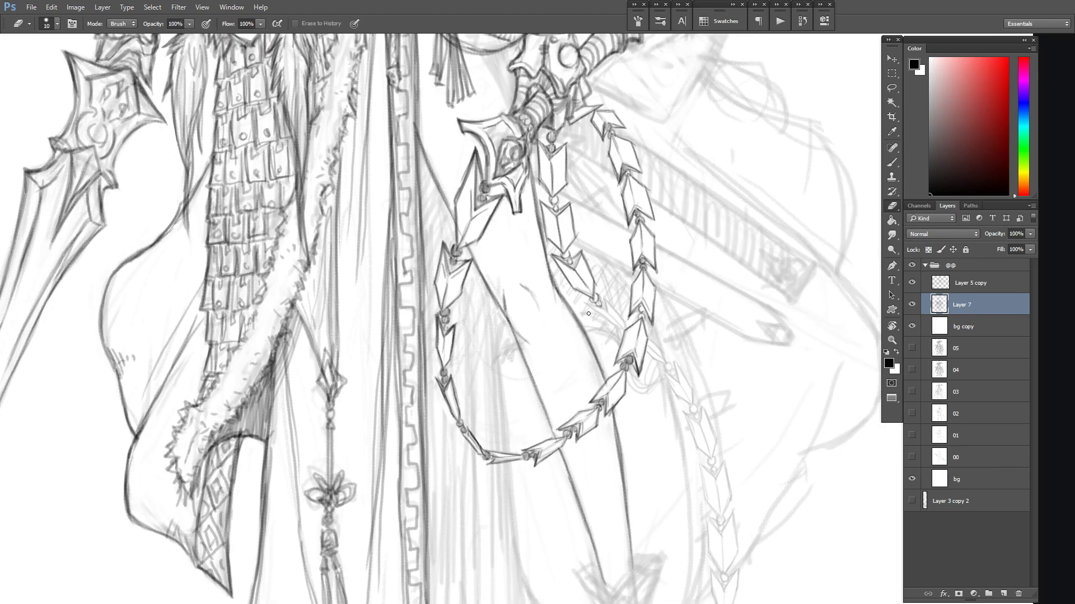
{"action": "key", "text": "b"}
{"action": "key", "text": "ctrl+plus"}
{"action": "mouse_move", "coordinate": [582, 300]}
{"action": "left_mouse_down"}
{"action": "mouse_move", "coordinate": [522, 294]}
{"action": "mouse_move", "coordinate": [588, 327]}
{"action": "left_mouse_up"}
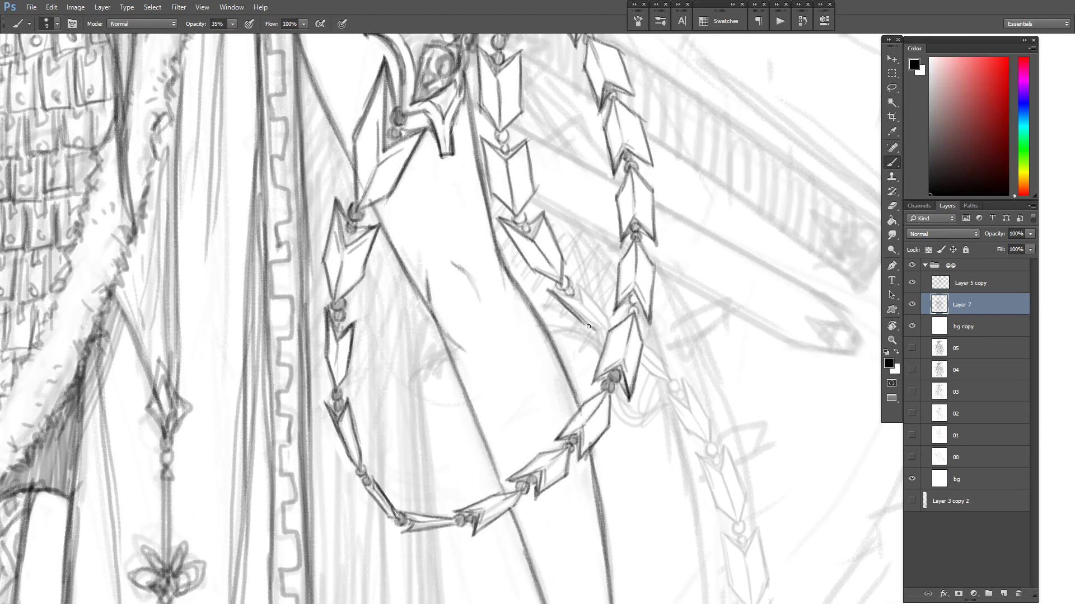
{"action": "left_click_drag", "start_coordinate": [577, 286], "coordinate": [608, 326]}
{"action": "left_click_drag", "start_coordinate": [645, 346], "coordinate": [708, 419]}
{"action": "left_click_drag", "start_coordinate": [663, 393], "coordinate": [708, 442]}
{"action": "left_click_drag", "start_coordinate": [649, 359], "coordinate": [670, 381]}
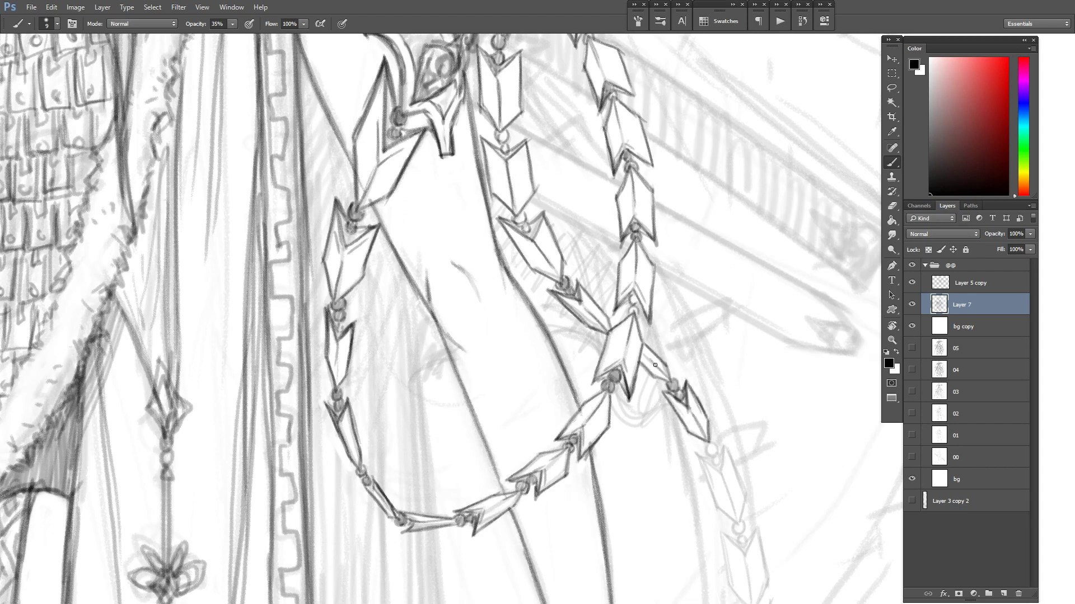
{"action": "left_click_drag", "start_coordinate": [610, 221], "coordinate": [553, 110]}
{"action": "key", "text": "ctrl+plus"}
Add the connector beads and start the next link further down the trailing chain strand.
{"action": "left_click_drag", "start_coordinate": [571, 166], "coordinate": [587, 228]}
{"action": "mouse_move", "coordinate": [584, 189]}
{"action": "left_mouse_down"}
{"action": "mouse_move", "coordinate": [574, 221]}
{"action": "mouse_move", "coordinate": [583, 247]}
{"action": "left_mouse_up"}
{"action": "key", "text": "e"}
{"action": "left_click_drag", "start_coordinate": [828, 451], "coordinate": [619, 295]}
{"action": "key", "text": "b"}
{"action": "mouse_move", "coordinate": [576, 253]}
{"action": "left_mouse_down"}
{"action": "mouse_move", "coordinate": [572, 277]}
{"action": "mouse_move", "coordinate": [585, 281]}
{"action": "left_mouse_up"}
{"action": "mouse_move", "coordinate": [581, 283]}
{"action": "left_mouse_down"}
{"action": "mouse_move", "coordinate": [590, 300]}
{"action": "mouse_move", "coordinate": [594, 283]}
{"action": "left_mouse_up"}
{"action": "left_click_drag", "start_coordinate": [574, 258], "coordinate": [590, 298]}
Outline a notched, pointed link with a centre ridge on the trailing chain strand.
{"action": "left_click_drag", "start_coordinate": [550, 276], "coordinate": [600, 314]}
{"action": "left_click_drag", "start_coordinate": [609, 276], "coordinate": [600, 313]}
{"action": "mouse_move", "coordinate": [598, 289]}
{"action": "left_mouse_down"}
{"action": "mouse_move", "coordinate": [614, 254]}
{"action": "mouse_move", "coordinate": [646, 361]}
{"action": "left_mouse_up"}
{"action": "mouse_move", "coordinate": [552, 280]}
{"action": "left_mouse_down"}
{"action": "mouse_move", "coordinate": [601, 399]}
{"action": "mouse_move", "coordinate": [633, 419]}
{"action": "left_mouse_up"}
{"action": "left_click_drag", "start_coordinate": [633, 418], "coordinate": [650, 361]}
{"action": "left_click_drag", "start_coordinate": [602, 316], "coordinate": [632, 409]}
{"action": "left_click_drag", "start_coordinate": [615, 291], "coordinate": [610, 312]}
{"action": "left_click_drag", "start_coordinate": [578, 315], "coordinate": [588, 329]}
{"action": "mouse_move", "coordinate": [629, 415]}
{"action": "left_mouse_down"}
{"action": "mouse_move", "coordinate": [603, 337]}
{"action": "mouse_move", "coordinate": [606, 359]}
{"action": "left_mouse_up"}
{"action": "left_click_drag", "start_coordinate": [608, 336], "coordinate": [615, 359]}
Refine the edges and inner bevels of the trailing strand's lower links.
{"action": "mouse_move", "coordinate": [601, 342]}
{"action": "left_mouse_down"}
{"action": "mouse_move", "coordinate": [611, 373]}
{"action": "mouse_move", "coordinate": [621, 376]}
{"action": "mouse_move", "coordinate": [609, 365]}
{"action": "mouse_move", "coordinate": [606, 385]}
{"action": "mouse_move", "coordinate": [630, 398]}
{"action": "mouse_move", "coordinate": [651, 339]}
{"action": "left_mouse_up"}
{"action": "mouse_move", "coordinate": [610, 377]}
{"action": "left_mouse_down"}
{"action": "mouse_move", "coordinate": [567, 350]}
{"action": "mouse_move", "coordinate": [583, 430]}
{"action": "left_mouse_up"}
{"action": "left_click_drag", "start_coordinate": [575, 339], "coordinate": [549, 224]}
{"action": "left_click_drag", "start_coordinate": [546, 239], "coordinate": [564, 349]}
{"action": "left_click_drag", "start_coordinate": [561, 311], "coordinate": [565, 350]}
{"action": "left_click_drag", "start_coordinate": [565, 350], "coordinate": [612, 405]}
{"action": "mouse_move", "coordinate": [637, 353]}
{"action": "left_mouse_down"}
{"action": "mouse_move", "coordinate": [609, 406]}
{"action": "mouse_move", "coordinate": [597, 294]}
{"action": "left_mouse_up"}
{"action": "key", "text": "e"}
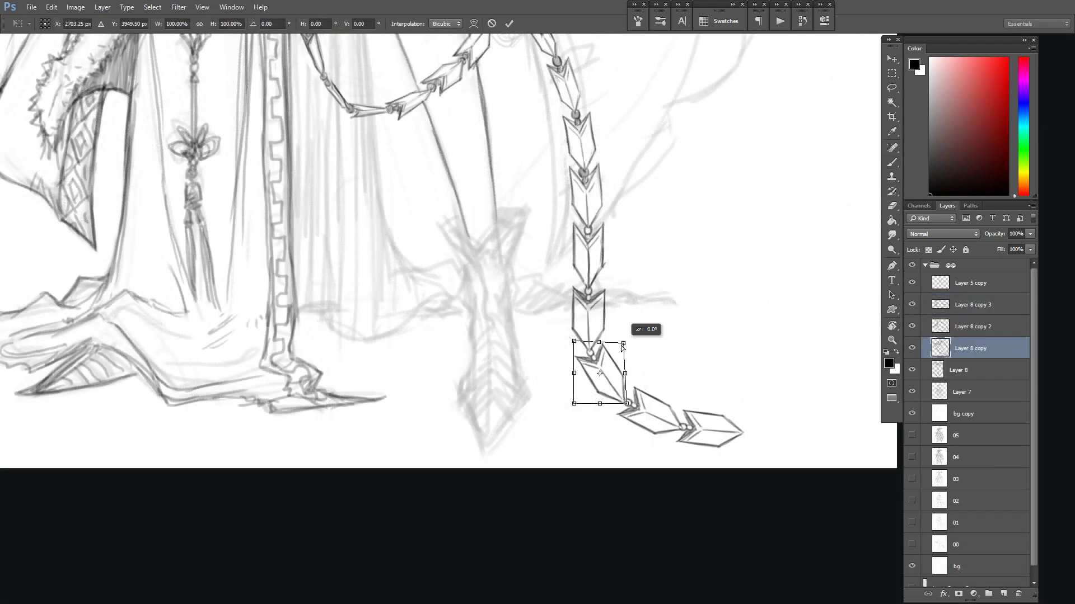
Skew and reposition the duplicated chain links so that the strand curves outward near the ground.
{"action": "left_click_drag", "start_coordinate": [624, 343], "coordinate": [625, 352]}
{"action": "key", "text": "Return"}
{"action": "key", "text": "b"}
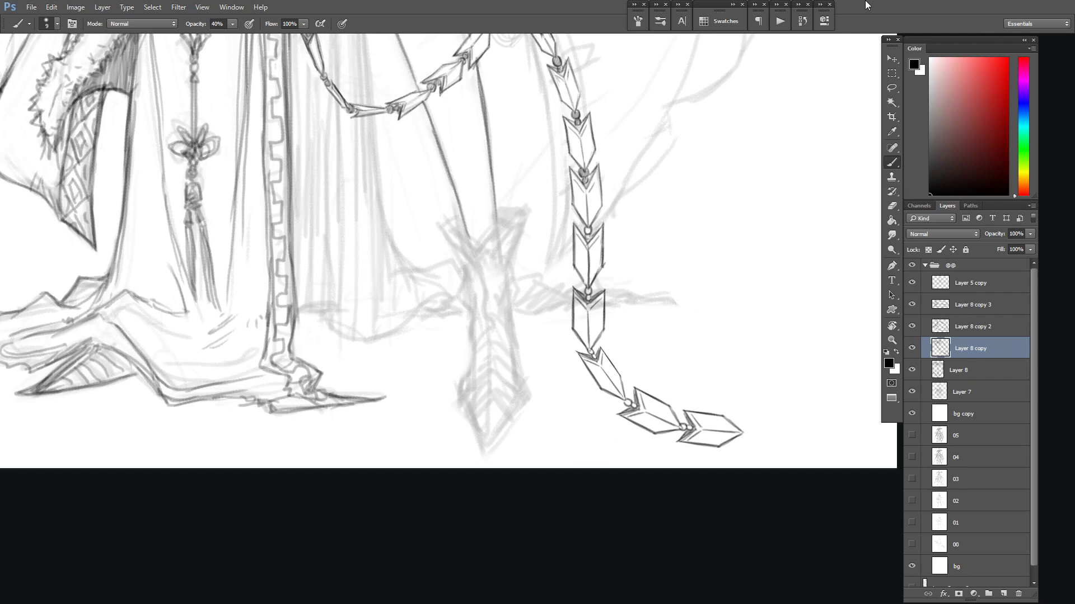
{"action": "key", "text": "ctrl+t"}
{"action": "left_click_drag", "start_coordinate": [628, 402], "coordinate": [675, 388]}
{"action": "key", "text": "Return"}
{"action": "key", "text": "ctrl+t"}
{"action": "left_click_drag", "start_coordinate": [684, 435], "coordinate": [693, 392]}
{"action": "key", "text": "Return"}
Transform the last duplicated link to follow the chain's curve and merge the link layers.
{"action": "left_click_drag", "start_coordinate": [685, 433], "coordinate": [738, 430]}
{"action": "key", "text": "ctrl+z"}
{"action": "key", "text": "ctrl+t"}
{"action": "left_click_drag", "start_coordinate": [722, 431], "coordinate": [724, 421]}
{"action": "left_click_drag", "start_coordinate": [760, 399], "coordinate": [758, 395]}
{"action": "mouse_move", "coordinate": [706, 407]}
{"action": "left_mouse_down"}
{"action": "mouse_move", "coordinate": [745, 384]}
{"action": "mouse_move", "coordinate": [695, 406]}
{"action": "left_mouse_up"}
{"action": "key", "text": "Return"}
{"action": "left_click", "coordinate": [964, 386], "text": "shift"}
{"action": "key", "text": "ctrl+e"}
Draw a notched arrowhead tip with a round connector at the trailing end of the chain.
{"action": "key", "text": "ctrl+plus"}
{"action": "key", "text": "ctrl+plus"}
{"action": "left_click_drag", "start_coordinate": [747, 255], "coordinate": [659, 176]}
{"action": "key", "text": "e"}
{"action": "left_click_drag", "start_coordinate": [571, 237], "coordinate": [607, 247]}
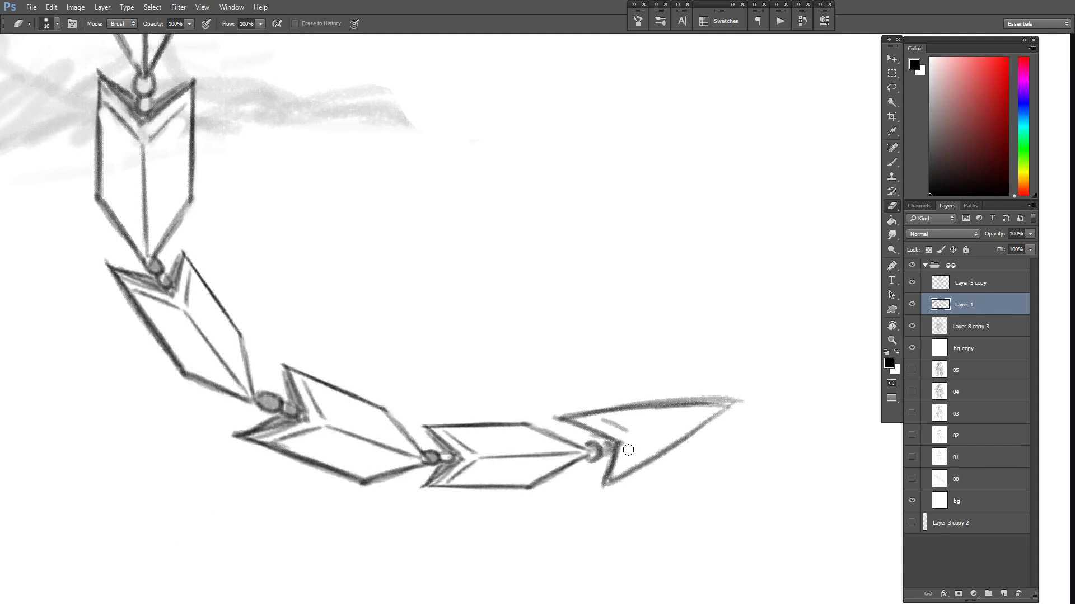
{"action": "key", "text": "b"}
{"action": "left_click_drag", "start_coordinate": [562, 419], "coordinate": [607, 450]}
{"action": "mouse_move", "coordinate": [606, 457]}
{"action": "left_mouse_down"}
{"action": "mouse_move", "coordinate": [601, 489]}
{"action": "mouse_move", "coordinate": [710, 407]}
{"action": "left_mouse_up"}
{"action": "left_click_drag", "start_coordinate": [638, 427], "coordinate": [734, 401]}
Sharpen the arrowhead's point and edges and erase the stray lines around it.
{"action": "key", "text": "e"}
{"action": "key", "text": "b"}
{"action": "left_click_drag", "start_coordinate": [603, 487], "coordinate": [767, 378]}
{"action": "left_click_drag", "start_coordinate": [632, 409], "coordinate": [761, 397]}
{"action": "key", "text": "e"}
{"action": "left_click_drag", "start_coordinate": [669, 410], "coordinate": [762, 399]}
{"action": "left_click_drag", "start_coordinate": [707, 447], "coordinate": [819, 510]}
Merge the arrowhead layer with the chain line-art layer below it.
{"action": "key", "text": "ctrl+minus"}
{"action": "key", "text": "ctrl+minus"}
{"action": "key", "text": "ctrl+minus"}
{"action": "key", "text": "ctrl+minus"}
{"action": "key", "text": "ctrl+minus"}
{"action": "mouse_move", "coordinate": [509, 128]}
{"action": "left_mouse_down"}
{"action": "mouse_move", "coordinate": [624, 259]}
{"action": "mouse_move", "coordinate": [698, 296]}
{"action": "left_mouse_up"}
{"action": "left_click_drag", "start_coordinate": [678, 346], "coordinate": [664, 311]}
{"action": "key", "text": "ctrl+plus"}
{"action": "key", "text": "ctrl+plus"}
{"action": "key", "text": "ctrl+plus"}
{"action": "key", "text": "ctrl+plus"}
{"action": "mouse_move", "coordinate": [879, 548]}
{"action": "left_mouse_down"}
{"action": "mouse_move", "coordinate": [684, 225]}
{"action": "mouse_move", "coordinate": [635, 276]}
{"action": "left_mouse_up"}
{"action": "left_click", "coordinate": [966, 326], "text": "ctrl"}
{"action": "key", "text": "ctrl+e"}
Draw the flared, pointed cuff of the boot at the bottom of the bare leg.
{"action": "key", "text": "b"}
{"action": "left_click_drag", "start_coordinate": [532, 214], "coordinate": [585, 265]}
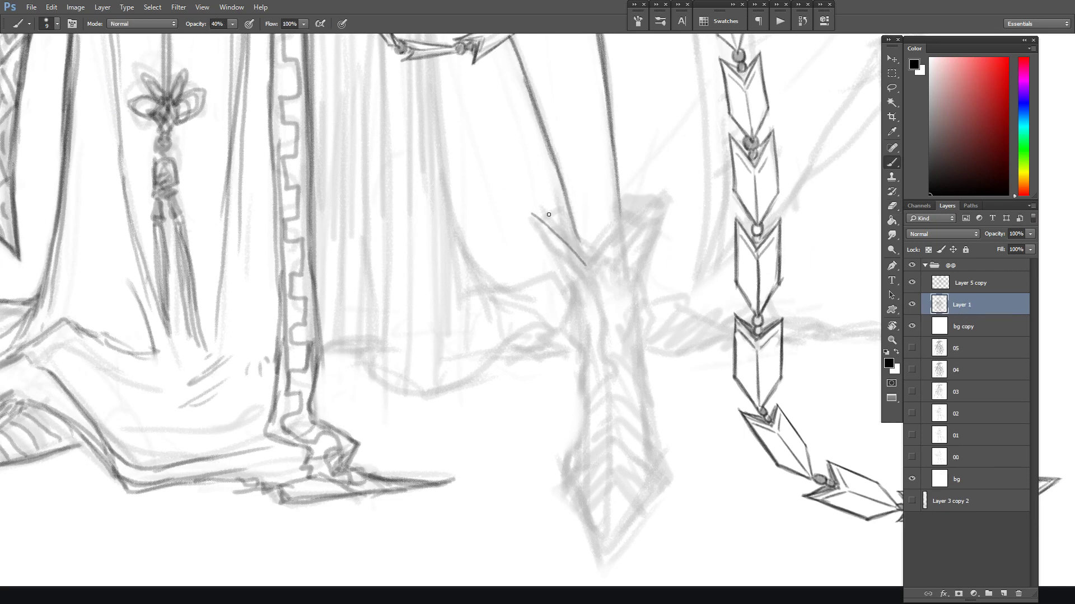
{"action": "mouse_move", "coordinate": [527, 211]}
{"action": "left_mouse_down"}
{"action": "mouse_move", "coordinate": [562, 245]}
{"action": "mouse_move", "coordinate": [628, 225]}
{"action": "mouse_move", "coordinate": [665, 189]}
{"action": "mouse_move", "coordinate": [658, 228]}
{"action": "left_mouse_up"}
{"action": "left_click_drag", "start_coordinate": [528, 210], "coordinate": [538, 227]}
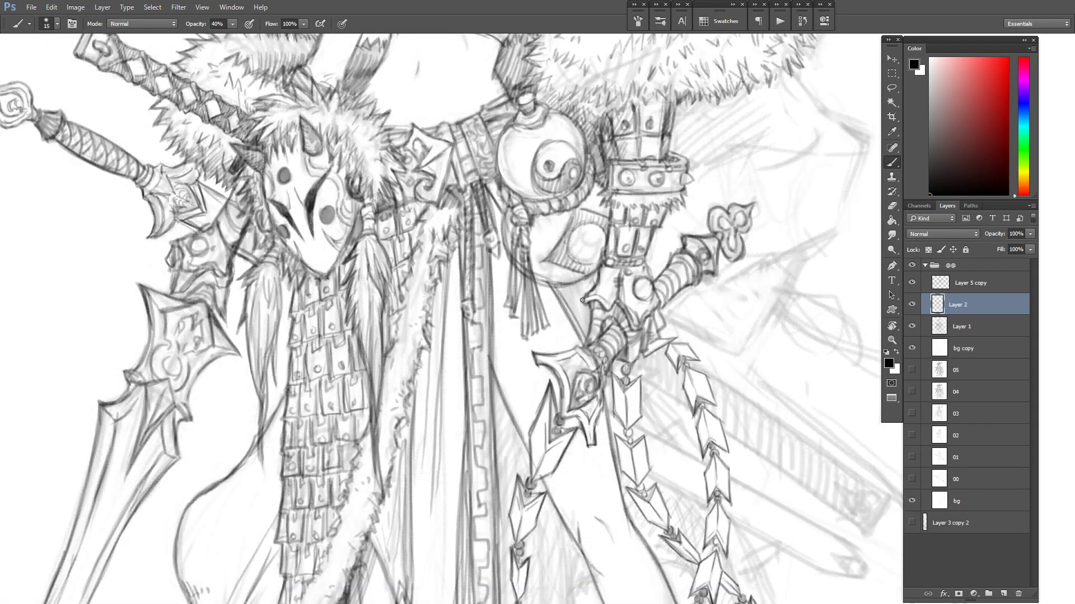
Outline the cloak's inner edge and jagged hem behind the trailing chain.
{"action": "left_click_drag", "start_coordinate": [590, 303], "coordinate": [586, 322]}
{"action": "left_click_drag", "start_coordinate": [536, 232], "coordinate": [500, 138]}
{"action": "mouse_move", "coordinate": [568, 280]}
{"action": "left_mouse_down"}
{"action": "mouse_move", "coordinate": [580, 305]}
{"action": "mouse_move", "coordinate": [635, 354]}
{"action": "mouse_move", "coordinate": [585, 254]}
{"action": "left_mouse_up"}
{"action": "left_click_drag", "start_coordinate": [624, 362], "coordinate": [600, 296]}
{"action": "key", "text": "ctrl+z"}
{"action": "mouse_move", "coordinate": [614, 336]}
{"action": "left_mouse_down"}
{"action": "mouse_move", "coordinate": [624, 512]}
{"action": "mouse_move", "coordinate": [636, 501]}
{"action": "left_mouse_up"}
{"action": "mouse_move", "coordinate": [630, 432]}
{"action": "left_mouse_down"}
{"action": "mouse_move", "coordinate": [632, 360]}
{"action": "mouse_move", "coordinate": [630, 497]}
{"action": "mouse_move", "coordinate": [698, 425]}
{"action": "left_mouse_up"}
{"action": "mouse_move", "coordinate": [686, 442]}
{"action": "left_mouse_down"}
{"action": "mouse_move", "coordinate": [733, 367]}
{"action": "mouse_move", "coordinate": [739, 329]}
{"action": "left_mouse_up"}
{"action": "left_click_drag", "start_coordinate": [703, 419], "coordinate": [779, 297]}
{"action": "key", "text": "ctrl+z"}
{"action": "mouse_move", "coordinate": [740, 339]}
{"action": "left_mouse_down"}
{"action": "mouse_move", "coordinate": [778, 320]}
{"action": "mouse_move", "coordinate": [751, 352]}
{"action": "left_mouse_up"}
Draw the cloak's long sweeping outer edge around the sheathed weapon and clean up its contour.
{"action": "left_click_drag", "start_coordinate": [593, 63], "coordinate": [837, 323]}
{"action": "left_click_drag", "start_coordinate": [594, 63], "coordinate": [817, 291]}
{"action": "mouse_move", "coordinate": [745, 188]}
{"action": "left_mouse_down"}
{"action": "mouse_move", "coordinate": [799, 280]}
{"action": "mouse_move", "coordinate": [790, 335]}
{"action": "mouse_move", "coordinate": [766, 365]}
{"action": "mouse_move", "coordinate": [712, 383]}
{"action": "left_mouse_up"}
{"action": "key", "text": "e"}
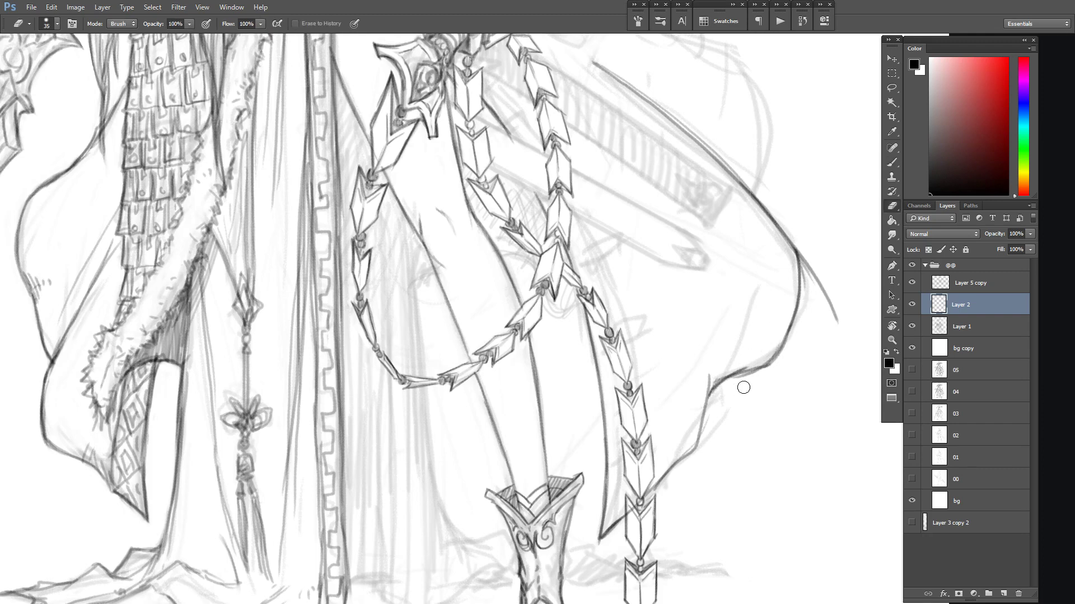
{"action": "scroll", "coordinate": [674, 384], "scroll_direction": "down", "scroll_amount": 2}
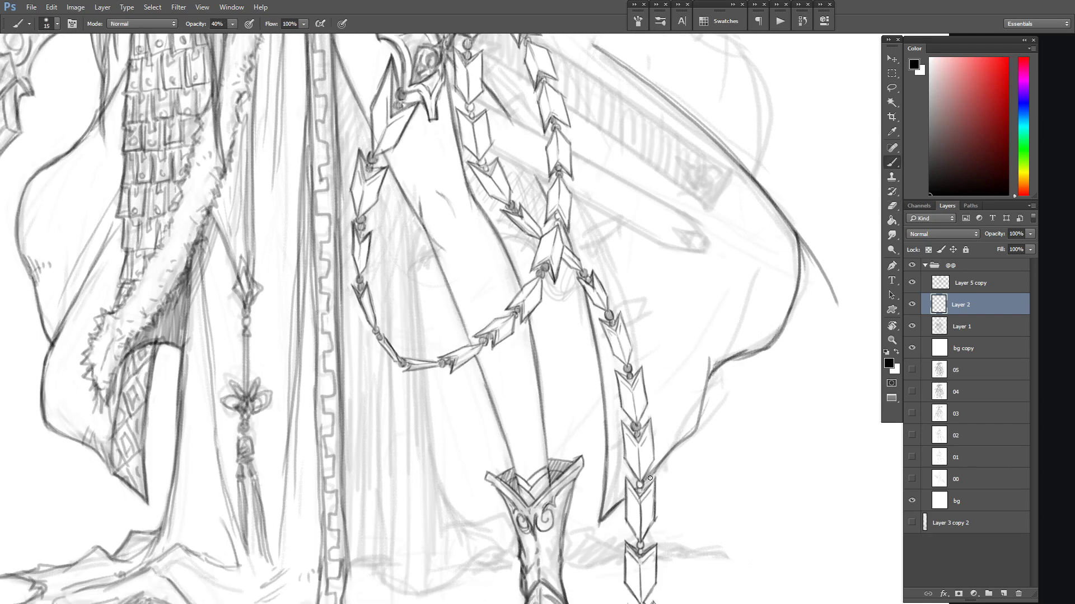
{"action": "key", "text": "alt+bracketleft"}
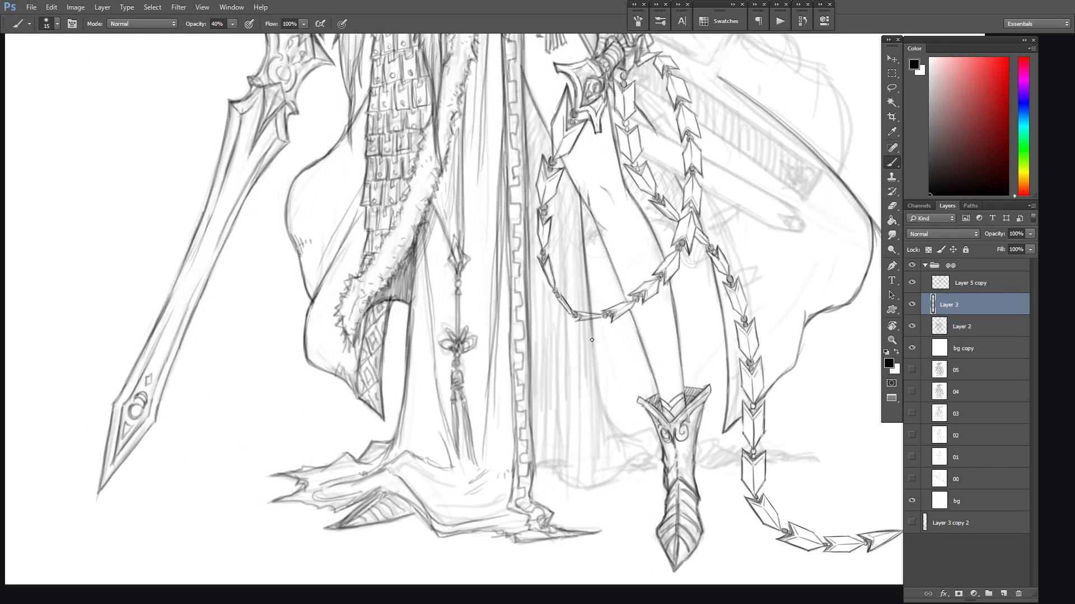
Draw the vertical folds and rounded hem of the cloth hanging behind the leg.
{"action": "left_click_drag", "start_coordinate": [592, 340], "coordinate": [607, 432]}
{"action": "mouse_move", "coordinate": [595, 378]}
{"action": "left_mouse_down"}
{"action": "mouse_move", "coordinate": [610, 448]}
{"action": "mouse_move", "coordinate": [602, 403]}
{"action": "left_mouse_up"}
{"action": "mouse_move", "coordinate": [613, 439]}
{"action": "left_mouse_down"}
{"action": "mouse_move", "coordinate": [631, 482]}
{"action": "mouse_move", "coordinate": [585, 483]}
{"action": "left_mouse_up"}
{"action": "left_click_drag", "start_coordinate": [589, 383], "coordinate": [601, 496]}
{"action": "mouse_move", "coordinate": [584, 357]}
{"action": "left_mouse_down"}
{"action": "mouse_move", "coordinate": [601, 492]}
{"action": "mouse_move", "coordinate": [593, 470]}
{"action": "left_mouse_up"}
{"action": "left_click_drag", "start_coordinate": [585, 349], "coordinate": [599, 499]}
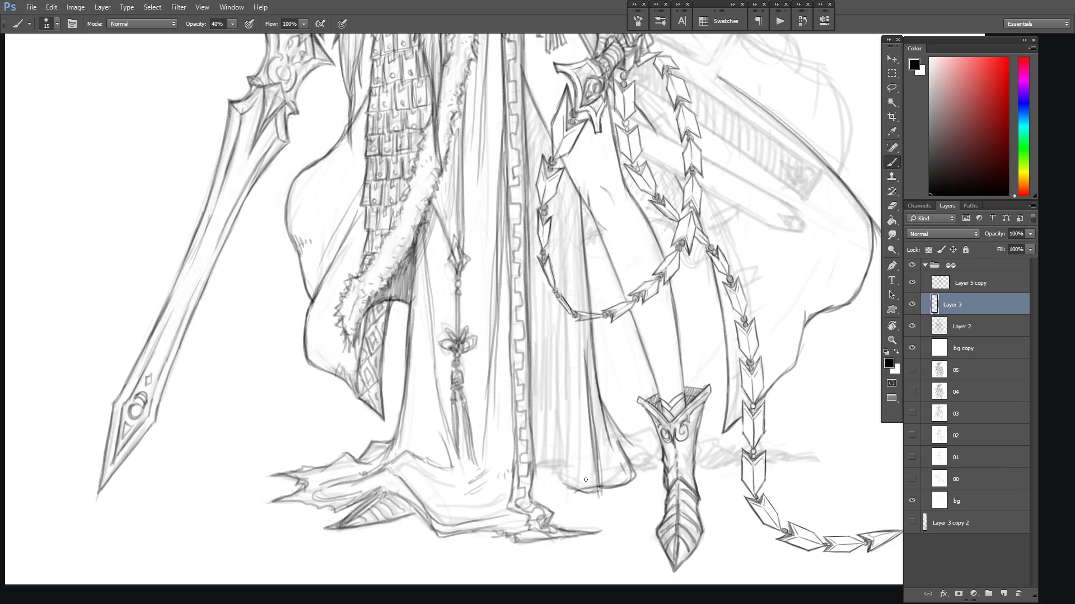
Merge the hanging cloth layer into the line art and erase the overlapping lines along its fold and hem.
{"action": "key", "text": "e"}
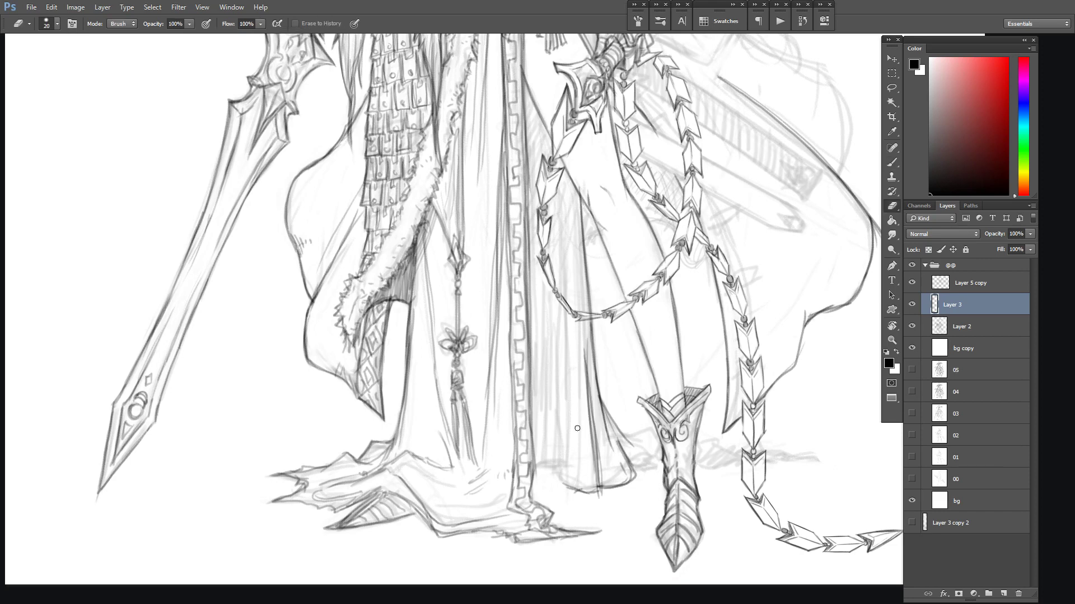
{"action": "left_click", "coordinate": [957, 327], "text": "ctrl"}
{"action": "key", "text": "ctrl+e"}
{"action": "left_click_drag", "start_coordinate": [600, 442], "coordinate": [584, 340]}
{"action": "left_click_drag", "start_coordinate": [586, 349], "coordinate": [592, 441]}
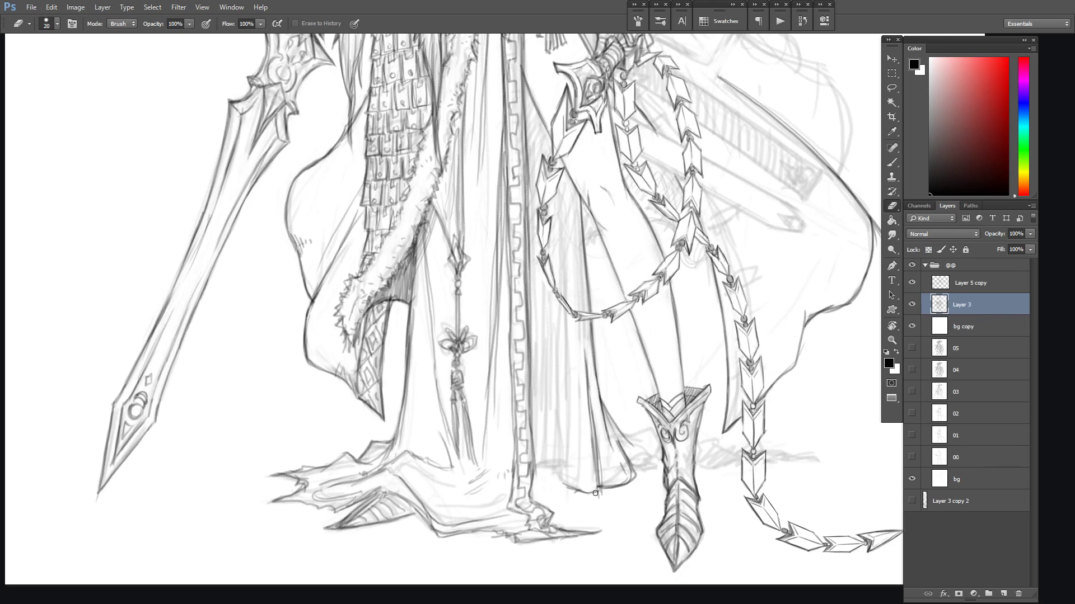
{"action": "key", "text": "b"}
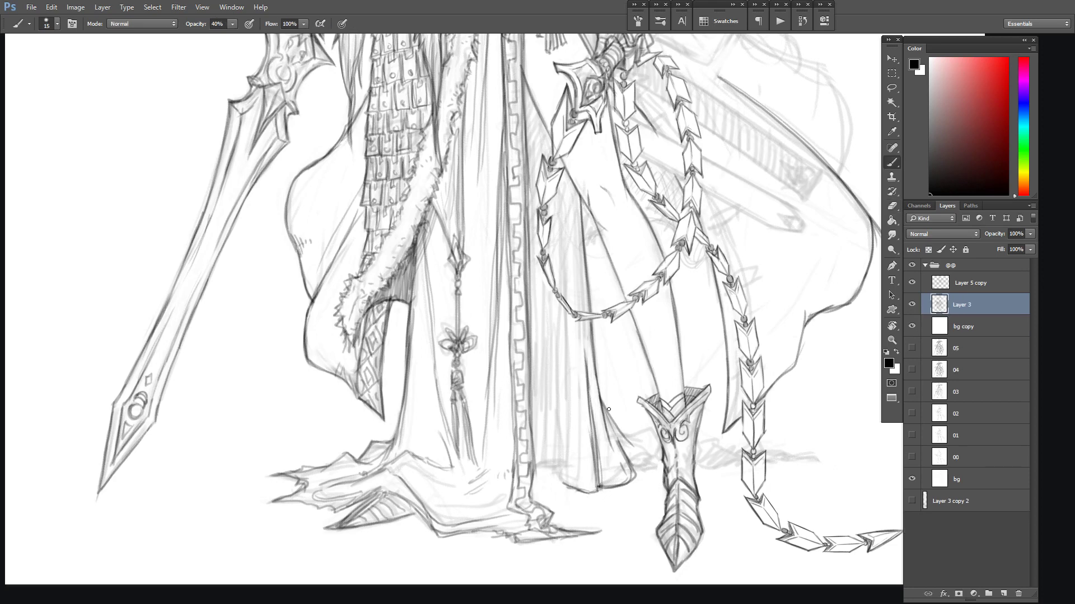
Add a new layer and draw the remaining folds of the hanging cloth beside the notched robe trim.
{"action": "left_click", "coordinate": [1004, 594]}
{"action": "left_click_drag", "start_coordinate": [566, 232], "coordinate": [565, 455]}
{"action": "mouse_move", "coordinate": [566, 407]}
{"action": "left_mouse_down"}
{"action": "mouse_move", "coordinate": [562, 490]}
{"action": "mouse_move", "coordinate": [554, 470]}
{"action": "left_mouse_up"}
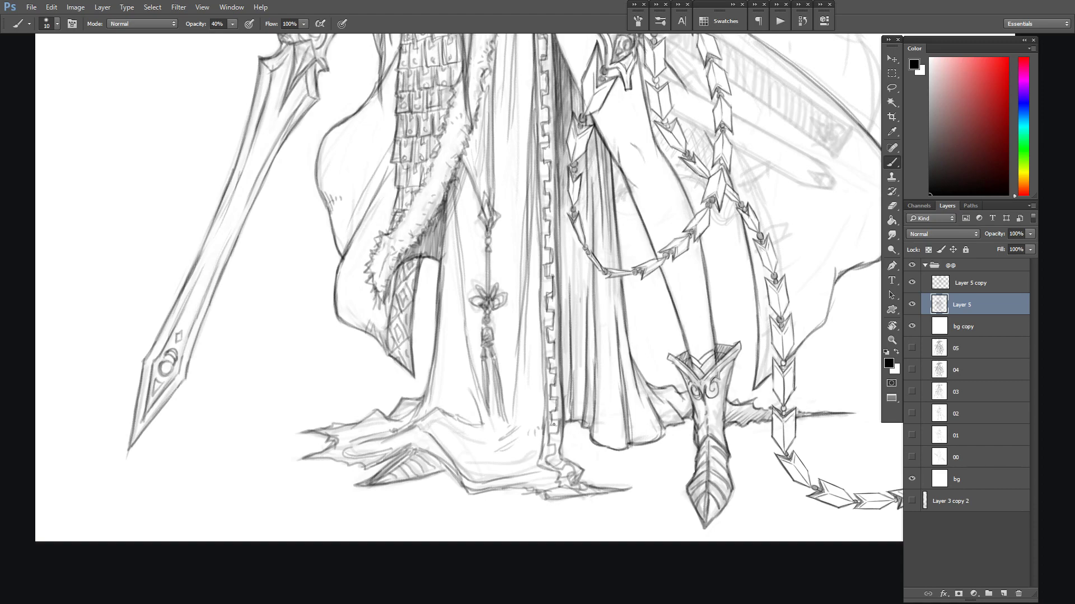
{"action": "left_click_drag", "start_coordinate": [537, 93], "coordinate": [540, 188]}
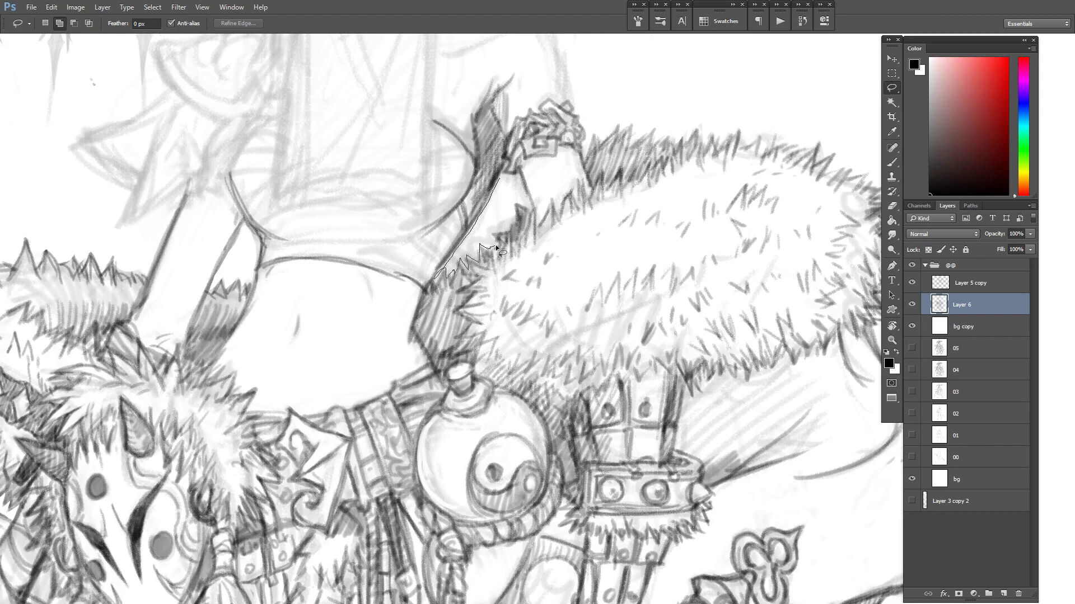
Select the gap between the waist, the arm and the fur sleeve and delete the linework inside it.
{"action": "left_click_drag", "start_coordinate": [531, 205], "coordinate": [499, 179]}
{"action": "key", "text": "Delete"}
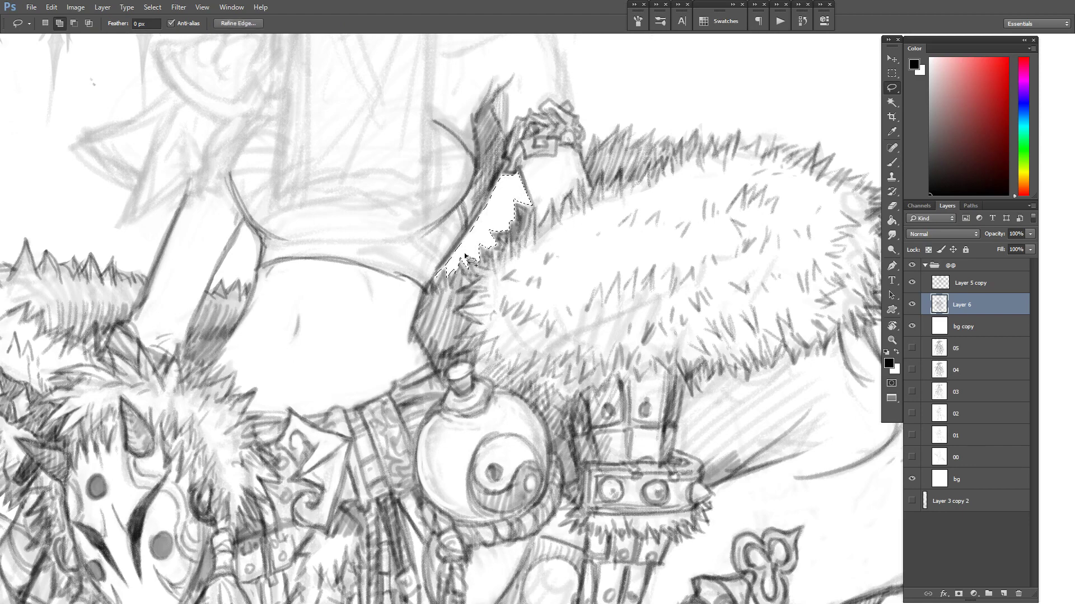
{"action": "key", "text": "ctrl+d"}
Clean up the linework around the shaded gap beside the torso and along the arm below the armband.
{"action": "key", "text": "e"}
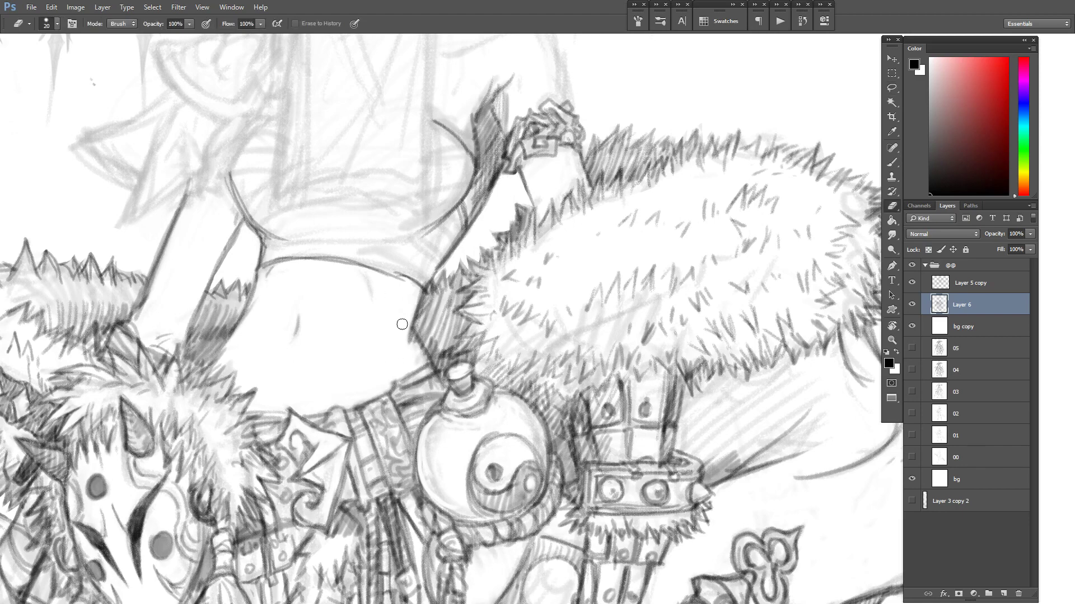
{"action": "key", "text": "b"}
{"action": "left_click_drag", "start_coordinate": [448, 127], "coordinate": [486, 279]}
{"action": "key", "text": "ctrl+minus"}
{"action": "key", "text": "ctrl+plus"}
{"action": "key", "text": "ctrl+plus"}
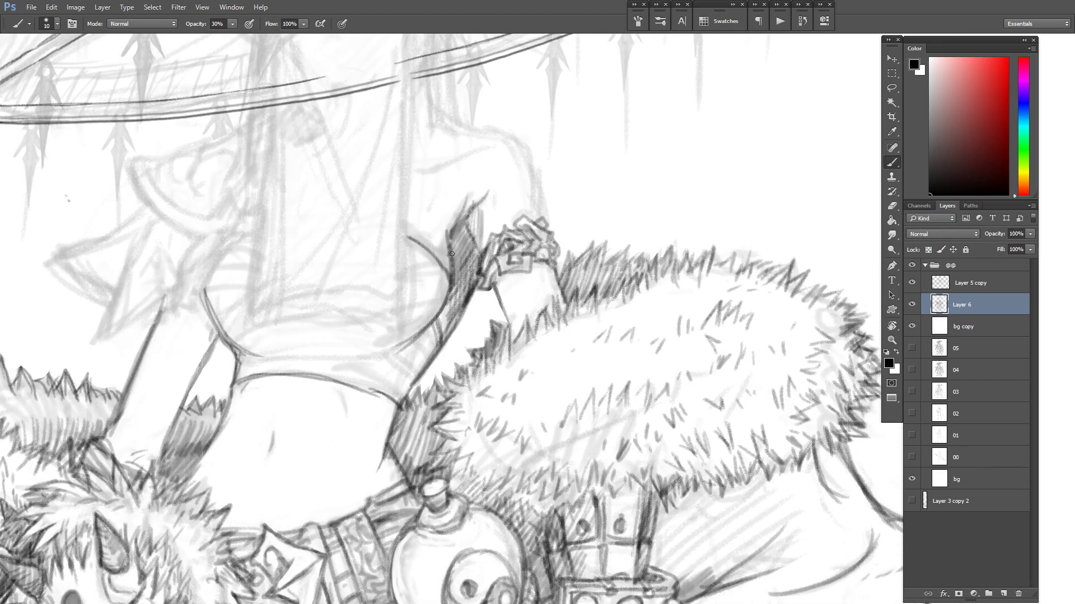
{"action": "key", "text": "e"}
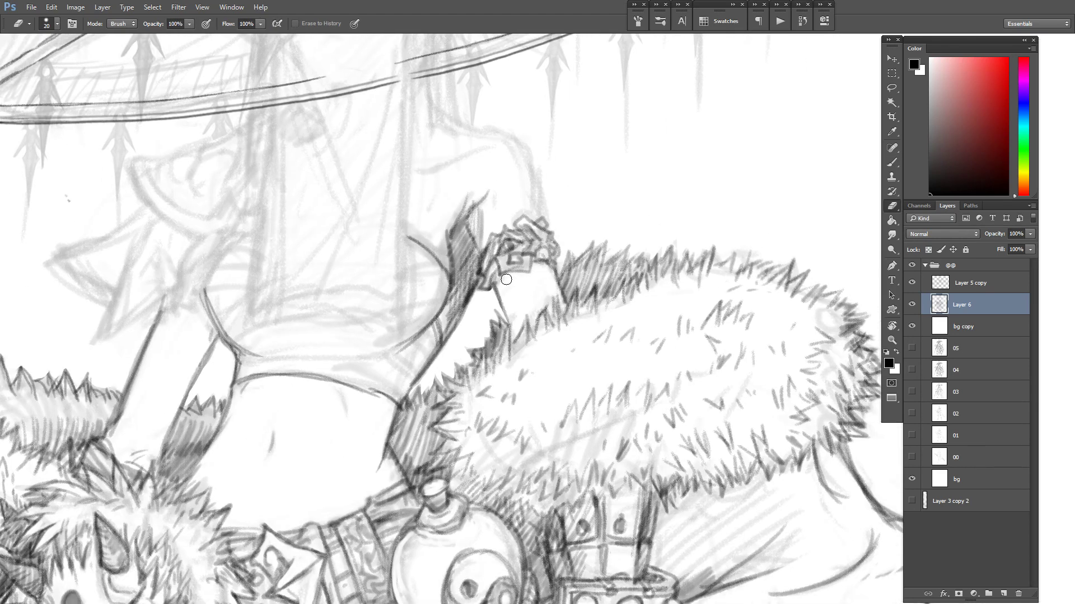
{"action": "key", "text": "b"}
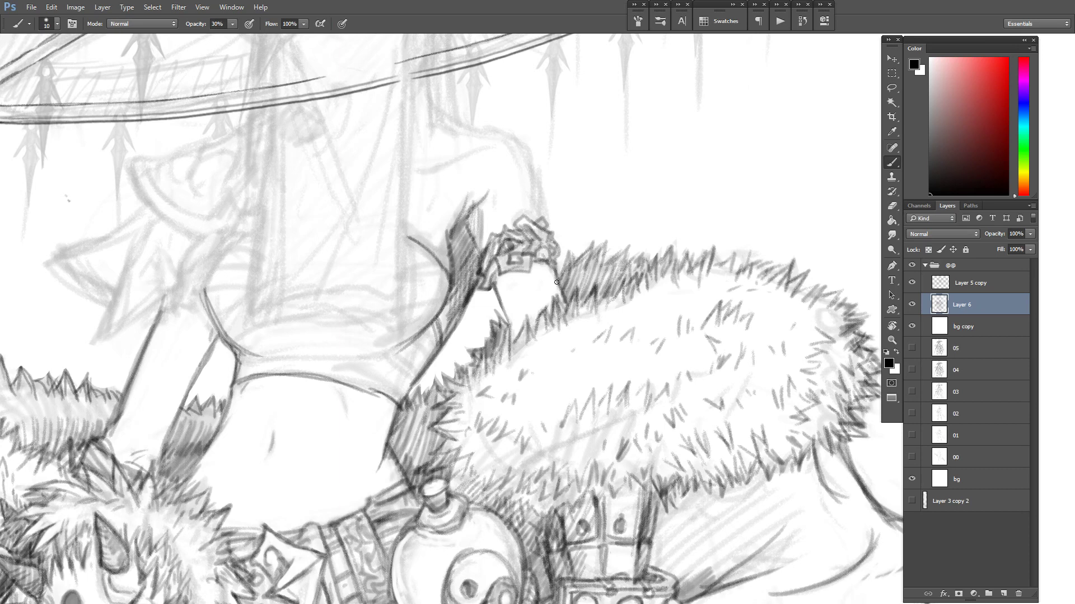
Refine the spiky tufts along the upper edge of the fur sleeve beside the armband.
{"action": "left_click_drag", "start_coordinate": [575, 264], "coordinate": [608, 259]}
{"action": "key", "text": "e"}
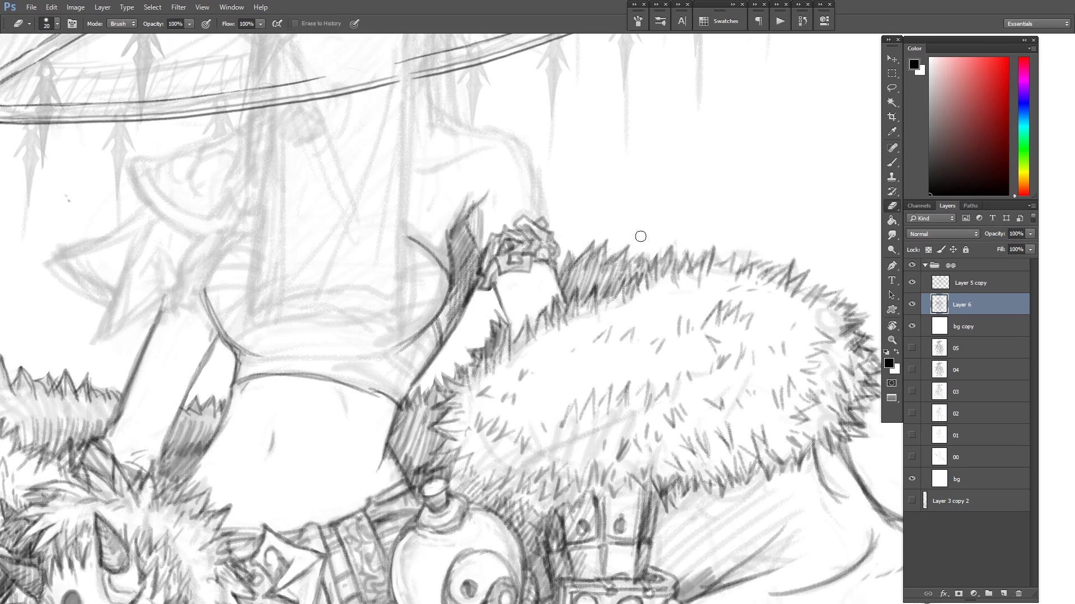
{"action": "key", "text": "b"}
{"action": "mouse_move", "coordinate": [677, 246]}
{"action": "left_mouse_down"}
{"action": "mouse_move", "coordinate": [682, 263]}
{"action": "mouse_move", "coordinate": [751, 263]}
{"action": "mouse_move", "coordinate": [680, 272]}
{"action": "mouse_move", "coordinate": [700, 242]}
{"action": "left_mouse_up"}
{"action": "key", "text": "l"}
{"action": "left_click_drag", "start_coordinate": [730, 259], "coordinate": [755, 253]}
{"action": "left_click_drag", "start_coordinate": [763, 284], "coordinate": [753, 298]}
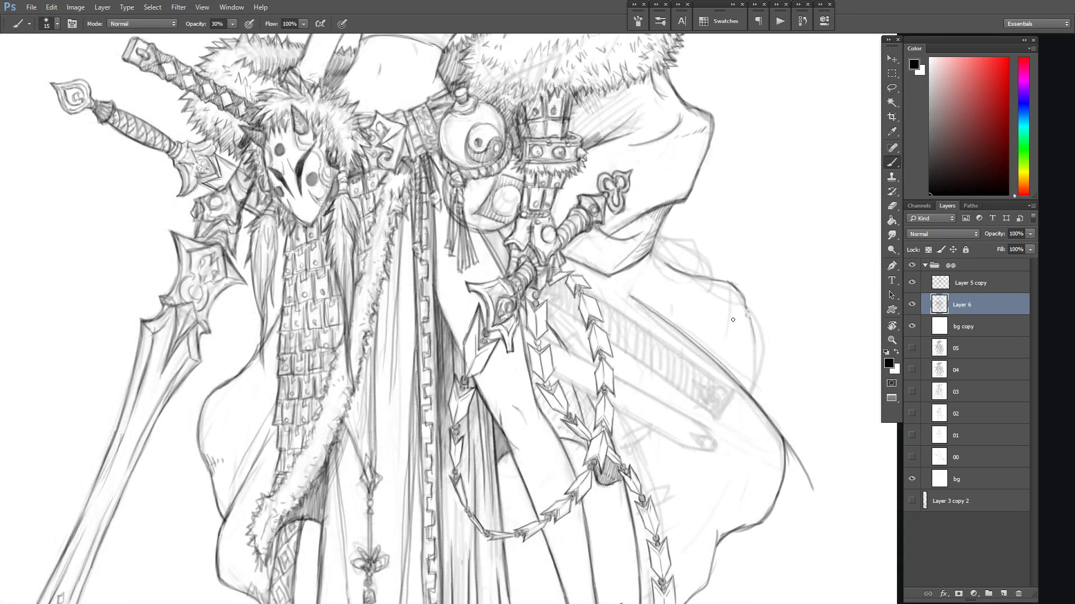
Draw the outer contour of the billowing cloak behind the sword hilt and erase overlapping sketch lines inside it.
{"action": "left_click_drag", "start_coordinate": [748, 310], "coordinate": [757, 388]}
{"action": "left_click_drag", "start_coordinate": [748, 313], "coordinate": [758, 364]}
{"action": "mouse_move", "coordinate": [750, 315]}
{"action": "left_mouse_down"}
{"action": "mouse_move", "coordinate": [763, 375]}
{"action": "mouse_move", "coordinate": [750, 398]}
{"action": "left_mouse_up"}
{"action": "key", "text": "e"}
{"action": "key", "text": "b"}
{"action": "key", "text": "e"}
{"action": "left_click_drag", "start_coordinate": [637, 306], "coordinate": [655, 320]}
{"action": "left_click_drag", "start_coordinate": [628, 295], "coordinate": [665, 317]}
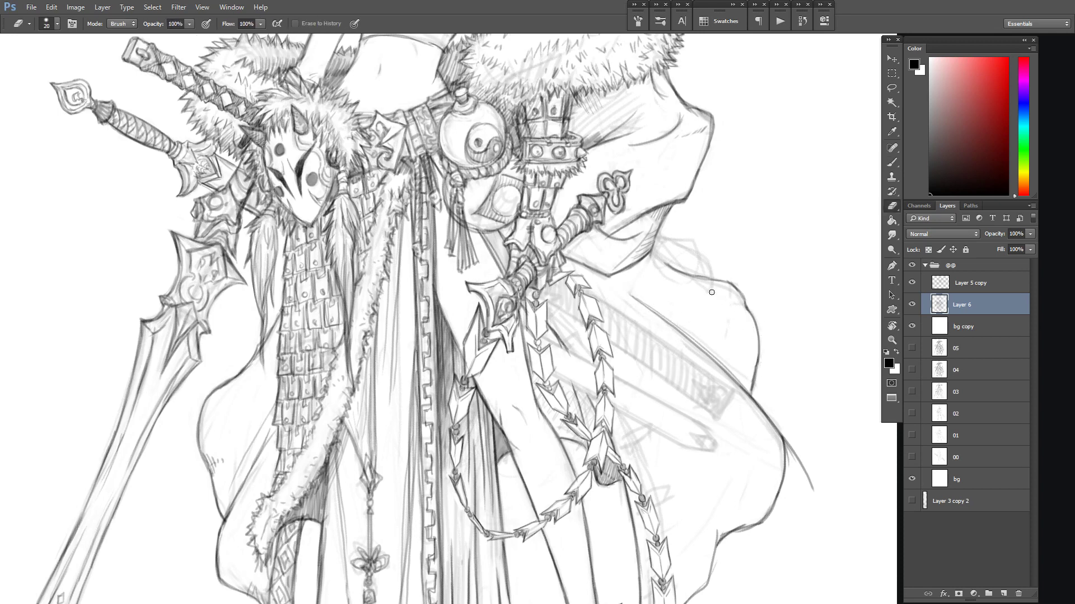
Draw the small cloak bulge directly below the puffed sleeve and erase the overlapping line at its base.
{"action": "key", "text": "b"}
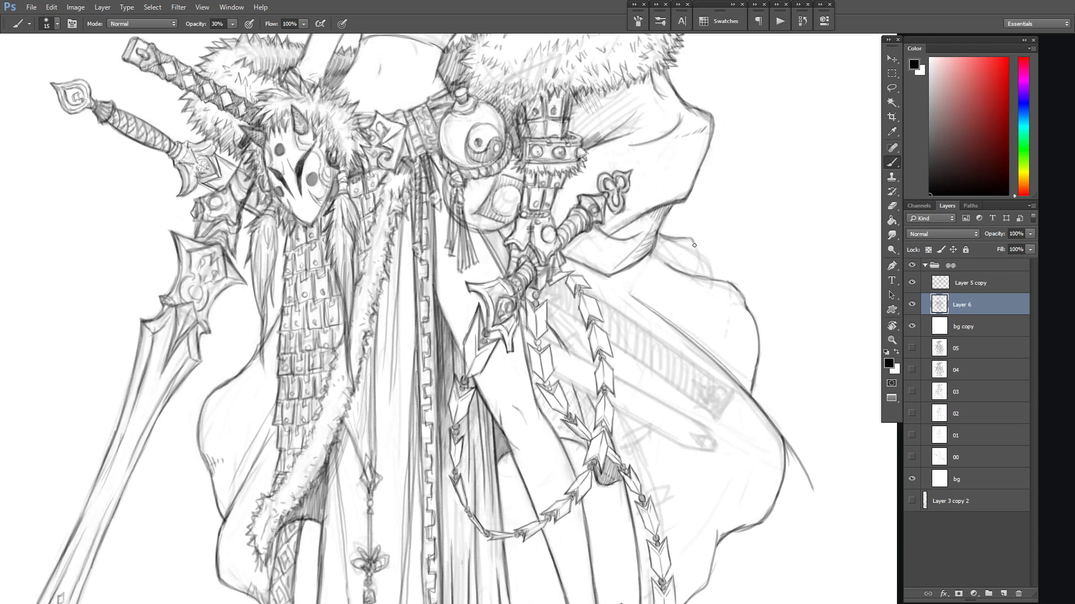
{"action": "key", "text": "e"}
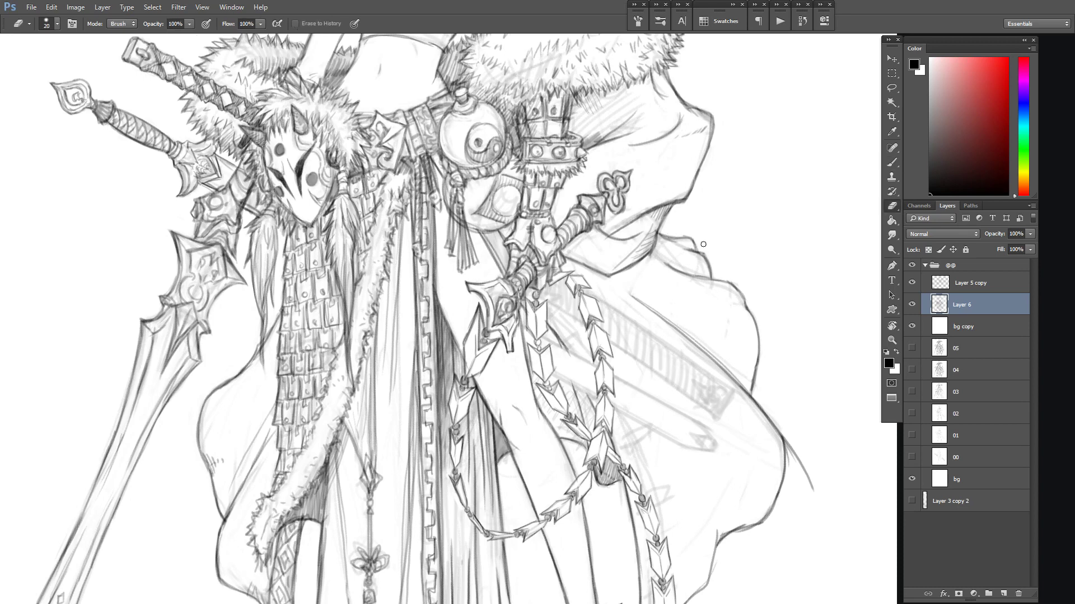
{"action": "left_click_drag", "start_coordinate": [659, 260], "coordinate": [673, 266]}
{"action": "key", "text": "b"}
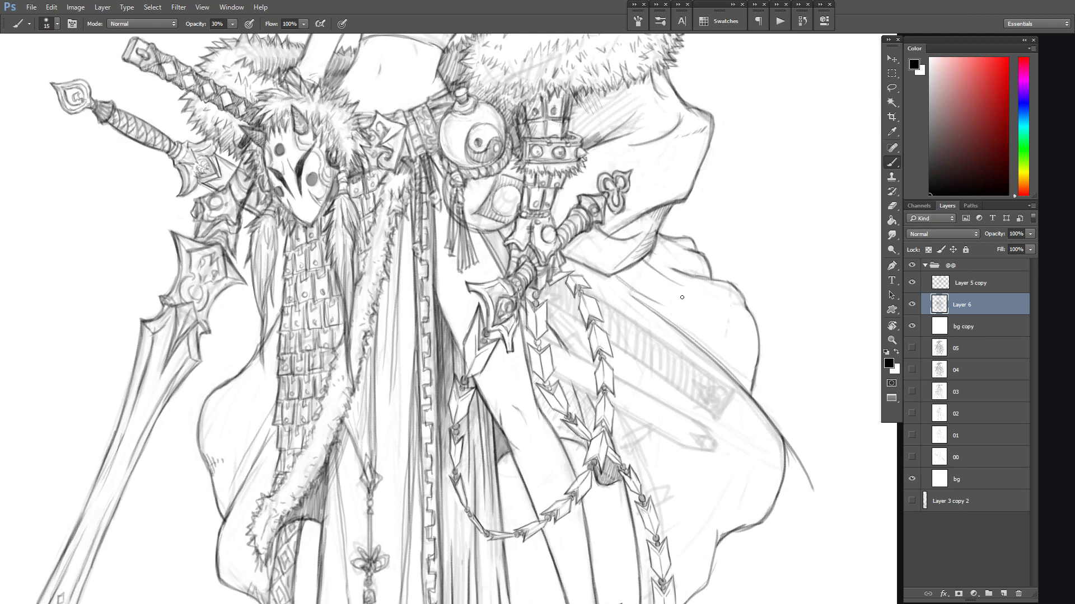
Hatch shading along the cloak fold near its outer edge and erase the excess strokes.
{"action": "key", "text": "e"}
{"action": "key", "text": "b"}
{"action": "mouse_move", "coordinate": [765, 394]}
{"action": "left_mouse_down"}
{"action": "mouse_move", "coordinate": [763, 367]}
{"action": "mouse_move", "coordinate": [735, 355]}
{"action": "left_mouse_up"}
{"action": "left_click_drag", "start_coordinate": [749, 350], "coordinate": [740, 364]}
{"action": "left_click_drag", "start_coordinate": [787, 432], "coordinate": [759, 334]}
{"action": "key", "text": "e"}
{"action": "left_click_drag", "start_coordinate": [767, 360], "coordinate": [783, 394]}
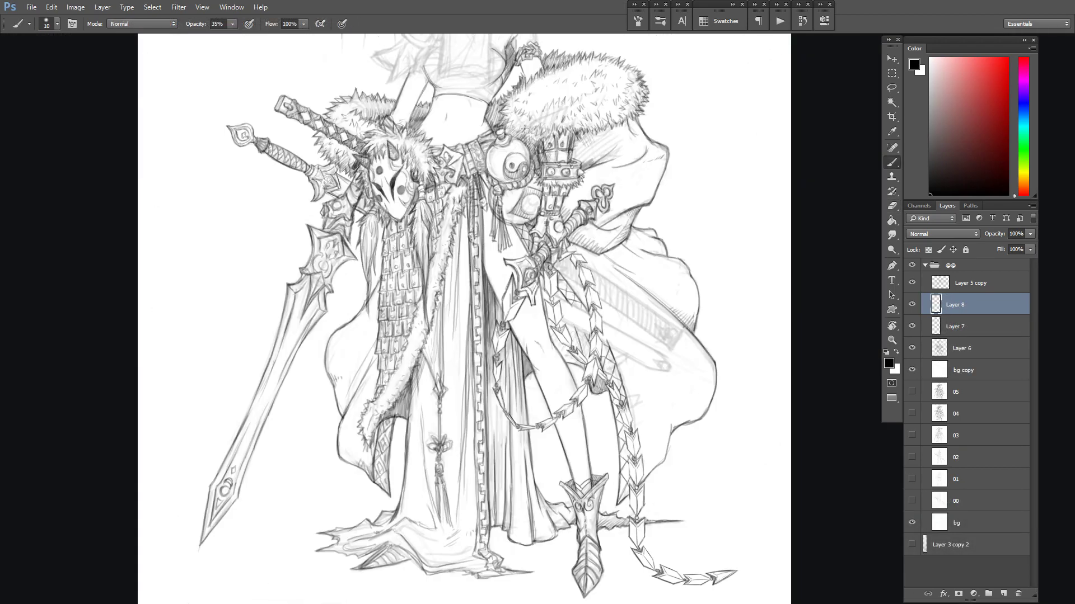
Draw the nested-square pattern on the cloth trim between the hanging chains beside the leg.
{"action": "key", "text": "ctrl+plus"}
{"action": "key", "text": "ctrl+plus"}
{"action": "left_click_drag", "start_coordinate": [525, 128], "coordinate": [527, 240]}
{"action": "key", "text": "ctrl+plus"}
{"action": "key", "text": "ctrl+plus"}
{"action": "left_click_drag", "start_coordinate": [526, 80], "coordinate": [556, 143]}
{"action": "left_click_drag", "start_coordinate": [455, 188], "coordinate": [477, 218]}
{"action": "mouse_move", "coordinate": [454, 188]}
{"action": "left_mouse_down"}
{"action": "mouse_move", "coordinate": [475, 205]}
{"action": "mouse_move", "coordinate": [499, 199]}
{"action": "mouse_move", "coordinate": [507, 229]}
{"action": "mouse_move", "coordinate": [516, 212]}
{"action": "mouse_move", "coordinate": [544, 294]}
{"action": "mouse_move", "coordinate": [546, 232]}
{"action": "mouse_move", "coordinate": [534, 272]}
{"action": "left_mouse_up"}
{"action": "left_click_drag", "start_coordinate": [563, 272], "coordinate": [520, 217]}
{"action": "mouse_move", "coordinate": [585, 297]}
{"action": "left_mouse_down"}
{"action": "mouse_move", "coordinate": [606, 331]}
{"action": "mouse_move", "coordinate": [585, 299]}
{"action": "left_mouse_up"}
{"action": "mouse_move", "coordinate": [598, 355]}
{"action": "left_mouse_down"}
{"action": "mouse_move", "coordinate": [606, 375]}
{"action": "mouse_move", "coordinate": [641, 393]}
{"action": "left_mouse_up"}
{"action": "left_click_drag", "start_coordinate": [641, 393], "coordinate": [639, 372]}
{"action": "mouse_move", "coordinate": [643, 329]}
{"action": "left_mouse_down"}
{"action": "mouse_move", "coordinate": [651, 350]}
{"action": "mouse_move", "coordinate": [627, 390]}
{"action": "left_mouse_up"}
{"action": "left_click_drag", "start_coordinate": [629, 354], "coordinate": [658, 363]}
{"action": "left_click_drag", "start_coordinate": [677, 426], "coordinate": [671, 444]}
{"action": "left_click_drag", "start_coordinate": [678, 425], "coordinate": [696, 450]}
{"action": "left_click_drag", "start_coordinate": [645, 414], "coordinate": [656, 429]}
{"action": "mouse_move", "coordinate": [689, 394]}
{"action": "left_mouse_down"}
{"action": "mouse_move", "coordinate": [674, 429]}
{"action": "mouse_move", "coordinate": [710, 460]}
{"action": "left_mouse_up"}
{"action": "left_click_drag", "start_coordinate": [763, 591], "coordinate": [642, 298]}
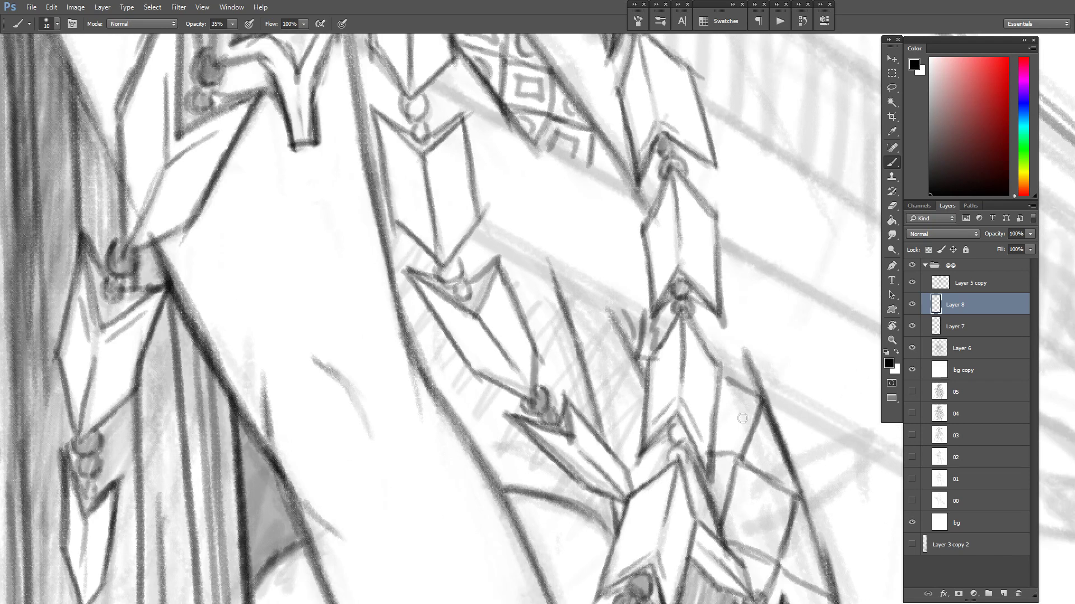
Continue the trim behind the lower chain links with crossing lattice lines.
{"action": "mouse_move", "coordinate": [739, 440]}
{"action": "left_mouse_down"}
{"action": "mouse_move", "coordinate": [712, 435]}
{"action": "mouse_move", "coordinate": [772, 468]}
{"action": "left_mouse_up"}
{"action": "left_click_drag", "start_coordinate": [775, 438], "coordinate": [779, 465]}
{"action": "left_click_drag", "start_coordinate": [710, 472], "coordinate": [736, 523]}
{"action": "left_click_drag", "start_coordinate": [737, 523], "coordinate": [765, 535]}
{"action": "left_click_drag", "start_coordinate": [752, 486], "coordinate": [766, 535]}
{"action": "mouse_move", "coordinate": [807, 529]}
{"action": "left_mouse_down"}
{"action": "mouse_move", "coordinate": [747, 410]}
{"action": "mouse_move", "coordinate": [752, 448]}
{"action": "left_mouse_up"}
{"action": "left_click_drag", "start_coordinate": [711, 480], "coordinate": [678, 422]}
{"action": "mouse_move", "coordinate": [694, 420]}
{"action": "left_mouse_down"}
{"action": "mouse_move", "coordinate": [703, 437]}
{"action": "mouse_move", "coordinate": [727, 442]}
{"action": "left_mouse_up"}
{"action": "mouse_move", "coordinate": [727, 444]}
{"action": "left_mouse_down"}
{"action": "mouse_move", "coordinate": [719, 467]}
{"action": "mouse_move", "coordinate": [756, 499]}
{"action": "left_mouse_up"}
{"action": "mouse_move", "coordinate": [723, 546]}
{"action": "left_mouse_down"}
{"action": "mouse_move", "coordinate": [706, 452]}
{"action": "mouse_move", "coordinate": [705, 469]}
{"action": "left_mouse_up"}
{"action": "left_click_drag", "start_coordinate": [720, 434], "coordinate": [731, 448]}
{"action": "left_click_drag", "start_coordinate": [694, 481], "coordinate": [682, 523]}
{"action": "mouse_move", "coordinate": [694, 504]}
{"action": "left_mouse_down"}
{"action": "mouse_move", "coordinate": [672, 395]}
{"action": "mouse_move", "coordinate": [697, 454]}
{"action": "left_mouse_up"}
{"action": "left_click_drag", "start_coordinate": [694, 473], "coordinate": [678, 521]}
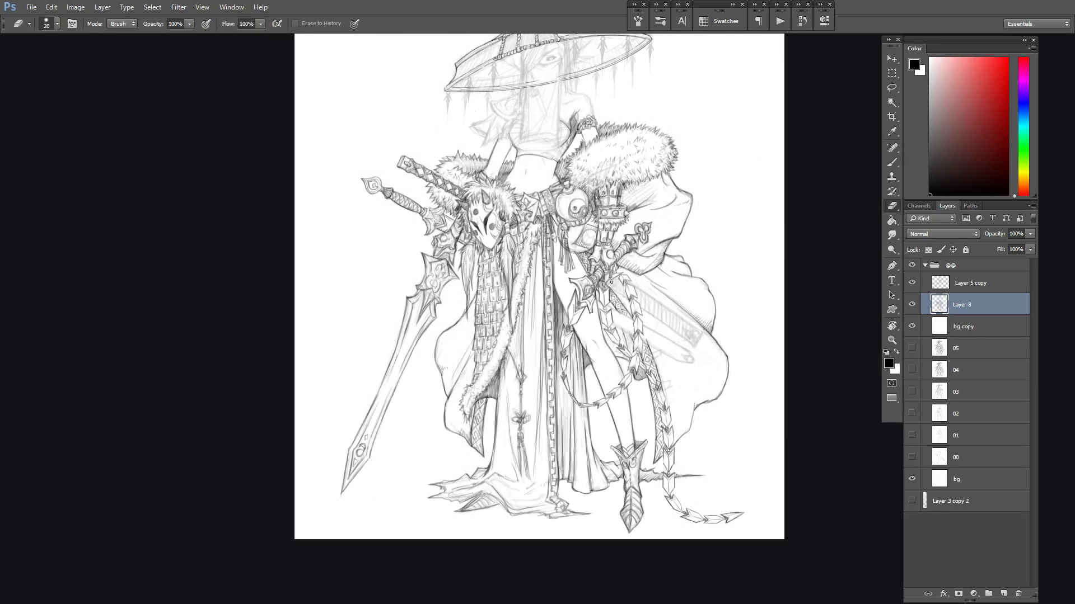
Erase stray lines around the feather tassel, the cloak edge and the large sword's guard.
{"action": "key", "text": "ctrl+plus"}
{"action": "key", "text": "ctrl+plus"}
{"action": "key", "text": "ctrl+plus"}
{"action": "left_click_drag", "start_coordinate": [448, 252], "coordinate": [707, 420]}
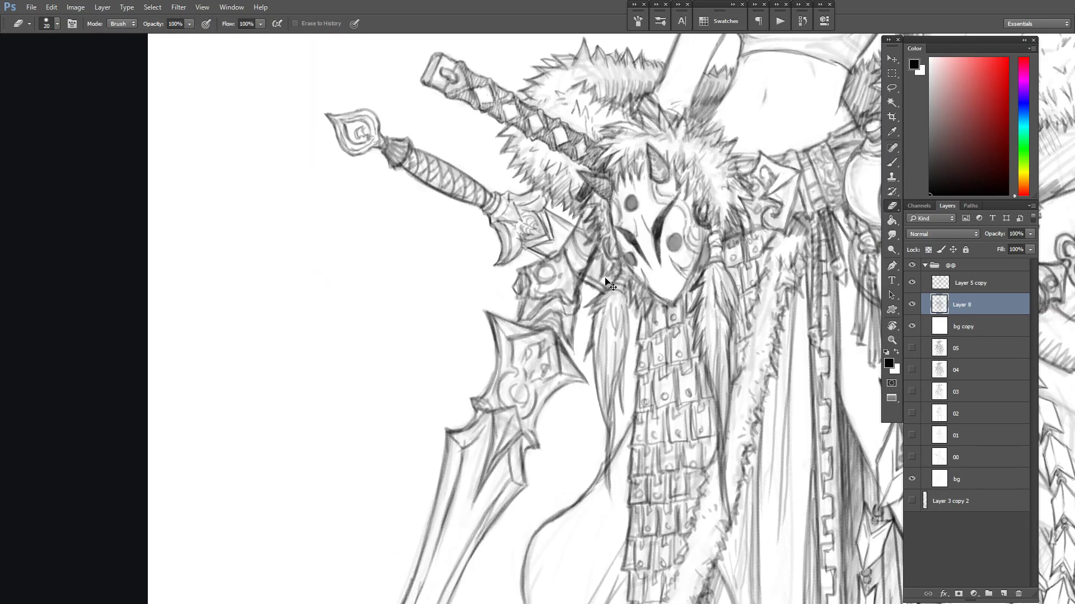
{"action": "key", "text": "ctrl+plus"}
{"action": "left_click_drag", "start_coordinate": [622, 456], "coordinate": [574, 354]}
{"action": "left_click_drag", "start_coordinate": [610, 422], "coordinate": [606, 480]}
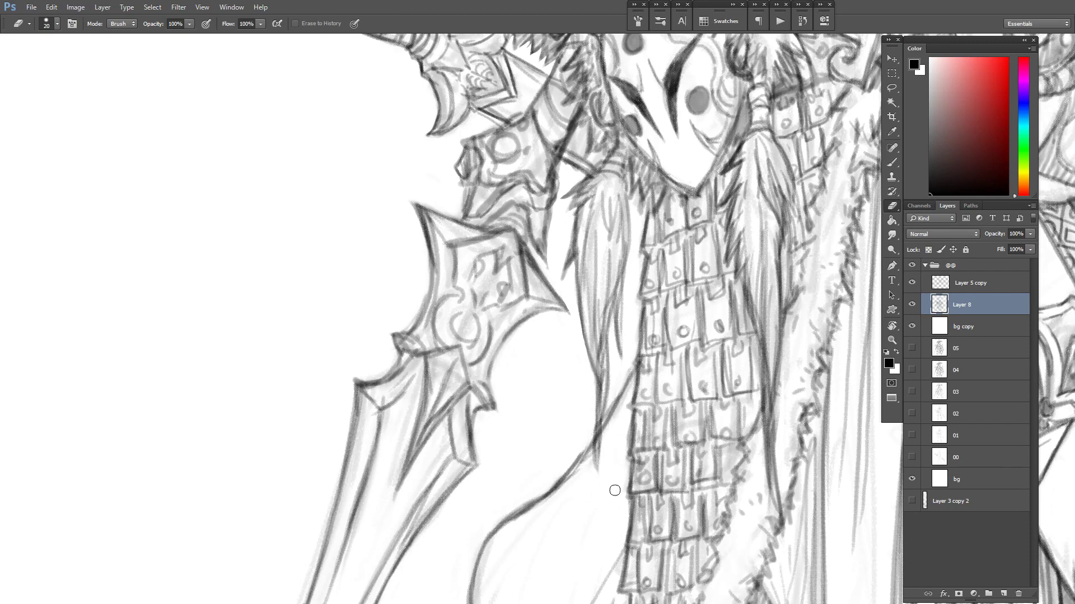
{"action": "left_click_drag", "start_coordinate": [489, 421], "coordinate": [559, 452]}
Clean up the teardrop sword pommel and touch up the lines of the two sword hilts.
{"action": "left_click_drag", "start_coordinate": [433, 166], "coordinate": [599, 494]}
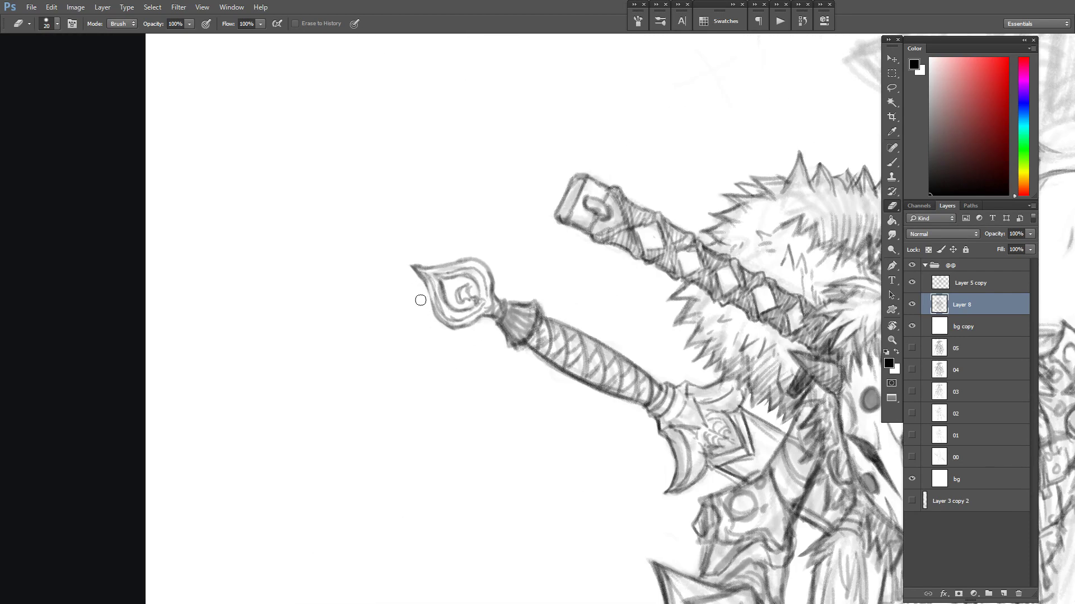
{"action": "key", "text": "b"}
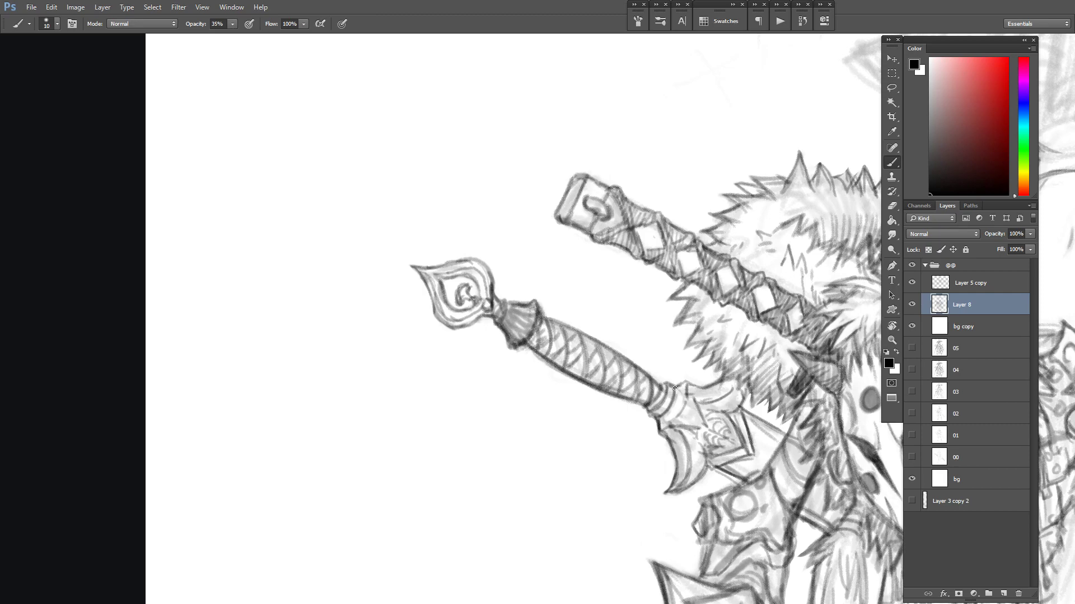
{"action": "left_click_drag", "start_coordinate": [718, 362], "coordinate": [717, 365]}
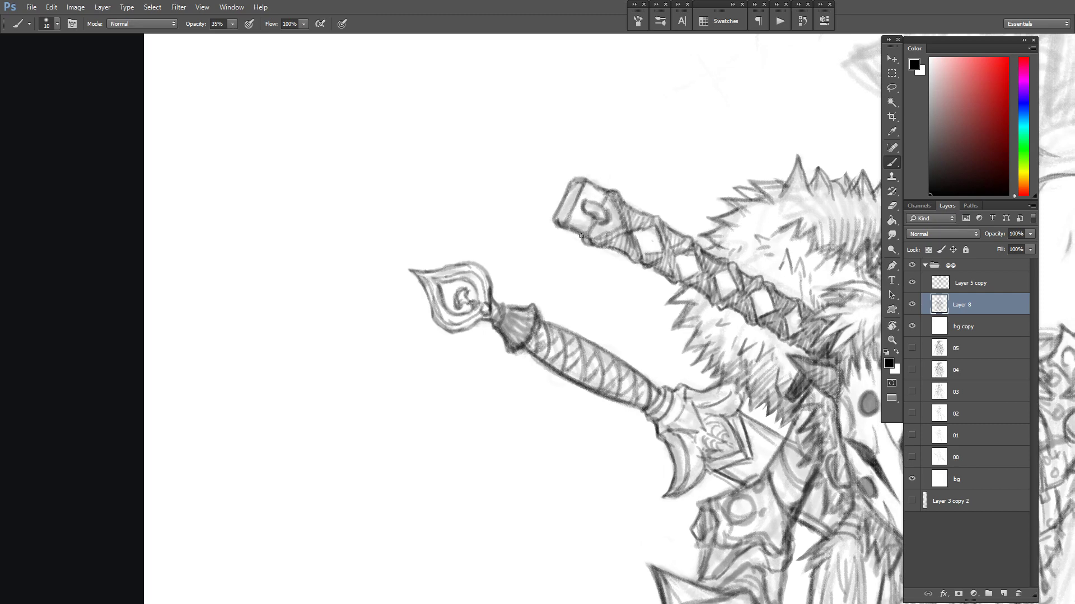
{"action": "left_click_drag", "start_coordinate": [714, 209], "coordinate": [548, 241]}
{"action": "key", "text": "ctrl+minus"}
{"action": "key", "text": "ctrl+minus"}
{"action": "key", "text": "ctrl+minus"}
{"action": "left_click_drag", "start_coordinate": [797, 451], "coordinate": [740, 314]}
{"action": "scroll", "coordinate": [736, 305], "scroll_direction": "up", "scroll_amount": 4}
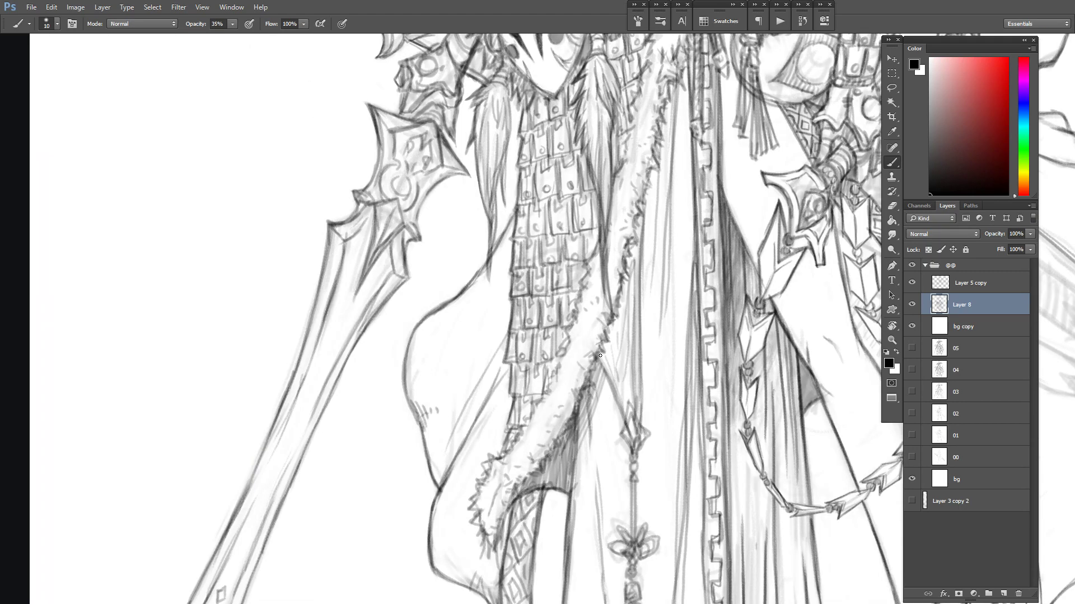
{"action": "left_click_drag", "start_coordinate": [542, 500], "coordinate": [539, 405]}
{"action": "key", "text": "e"}
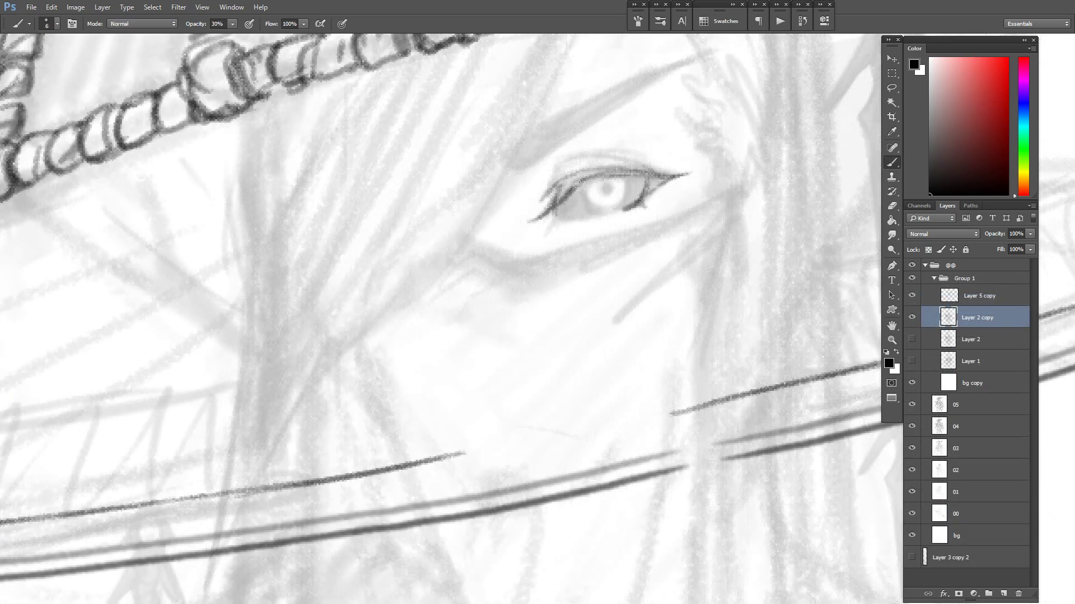
Draw the visible eye with its upper lid crease, iris, pupil and darkened lashes.
{"action": "left_click_drag", "start_coordinate": [558, 177], "coordinate": [653, 178]}
{"action": "left_click_drag", "start_coordinate": [563, 163], "coordinate": [643, 167]}
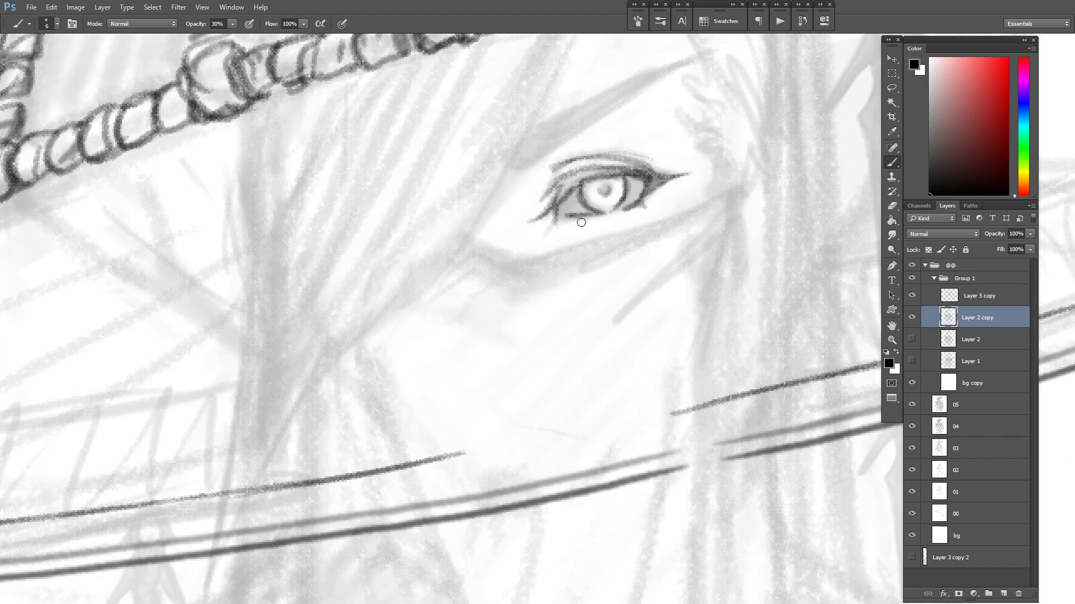
{"action": "left_click_drag", "start_coordinate": [577, 171], "coordinate": [550, 206]}
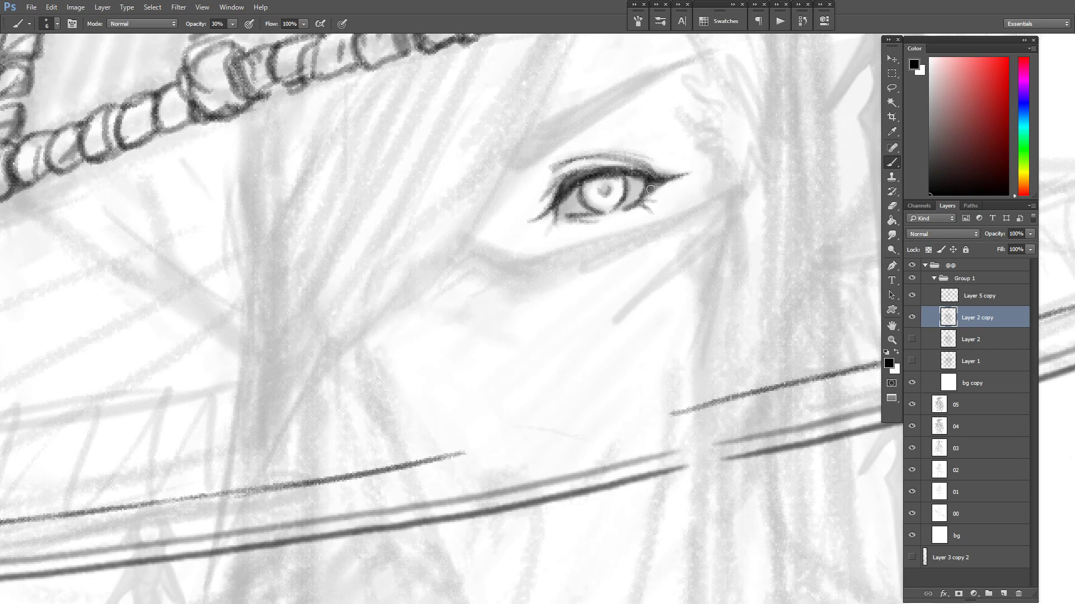
{"action": "left_click_drag", "start_coordinate": [648, 184], "coordinate": [638, 198]}
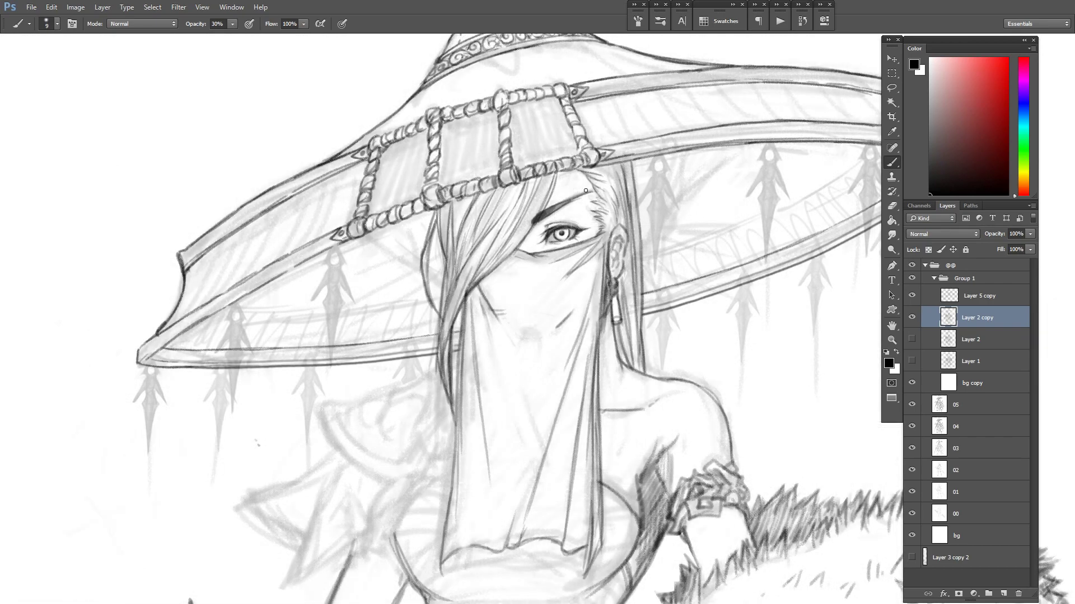
Draw darker strands in the hair hanging behind the ear.
{"action": "key", "text": "ctrl+plus"}
{"action": "mouse_move", "coordinate": [604, 185]}
{"action": "left_mouse_down"}
{"action": "mouse_move", "coordinate": [613, 197]}
{"action": "mouse_move", "coordinate": [559, 306]}
{"action": "left_mouse_up"}
{"action": "left_click_drag", "start_coordinate": [678, 141], "coordinate": [693, 213]}
{"action": "mouse_move", "coordinate": [680, 143]}
{"action": "left_mouse_down"}
{"action": "mouse_move", "coordinate": [707, 282]}
{"action": "mouse_move", "coordinate": [698, 239]}
{"action": "left_mouse_up"}
{"action": "left_click_drag", "start_coordinate": [684, 136], "coordinate": [691, 166]}
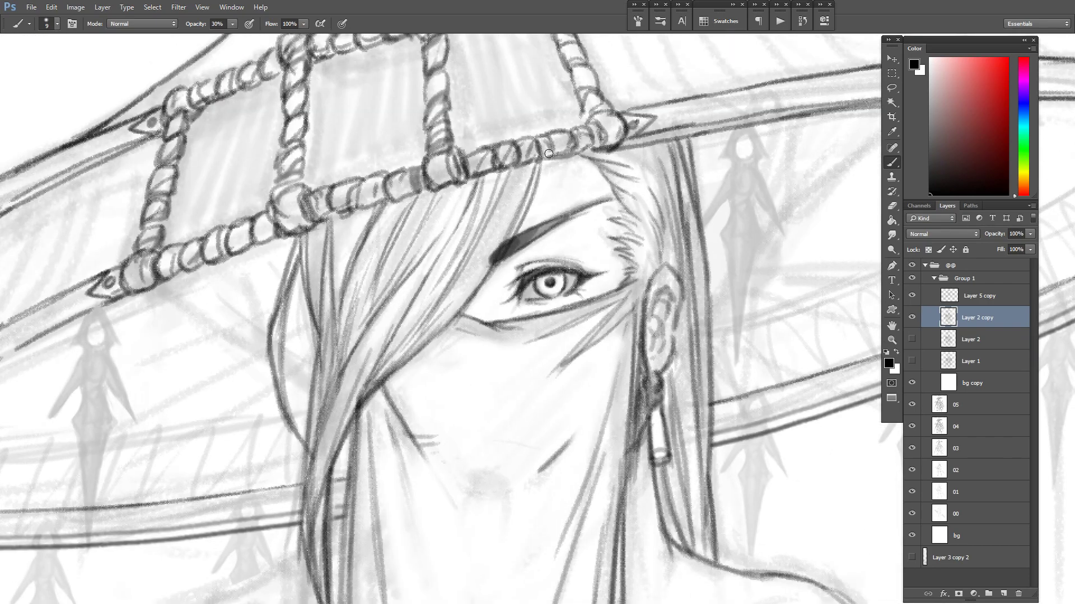
Draw a thin loose strand falling from the hat's rope trim past the end of the eyebrow.
{"action": "left_click_drag", "start_coordinate": [522, 150], "coordinate": [601, 191]}
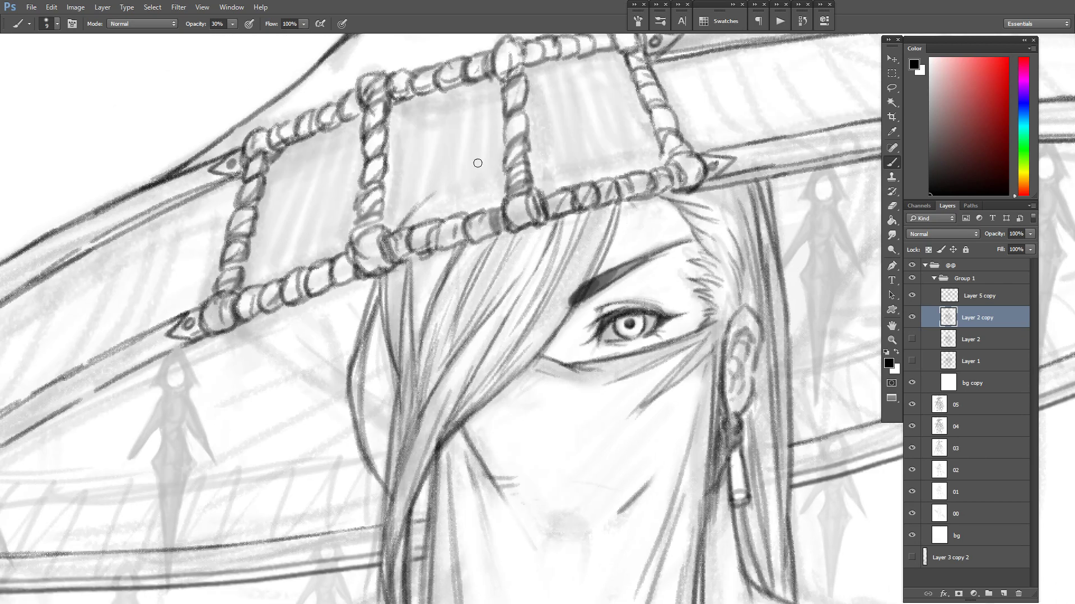
{"action": "left_click_drag", "start_coordinate": [627, 252], "coordinate": [620, 254]}
{"action": "mouse_move", "coordinate": [643, 198]}
{"action": "left_mouse_down"}
{"action": "mouse_move", "coordinate": [667, 242]}
{"action": "mouse_move", "coordinate": [672, 296]}
{"action": "left_mouse_up"}
{"action": "left_click_drag", "start_coordinate": [651, 202], "coordinate": [672, 301]}
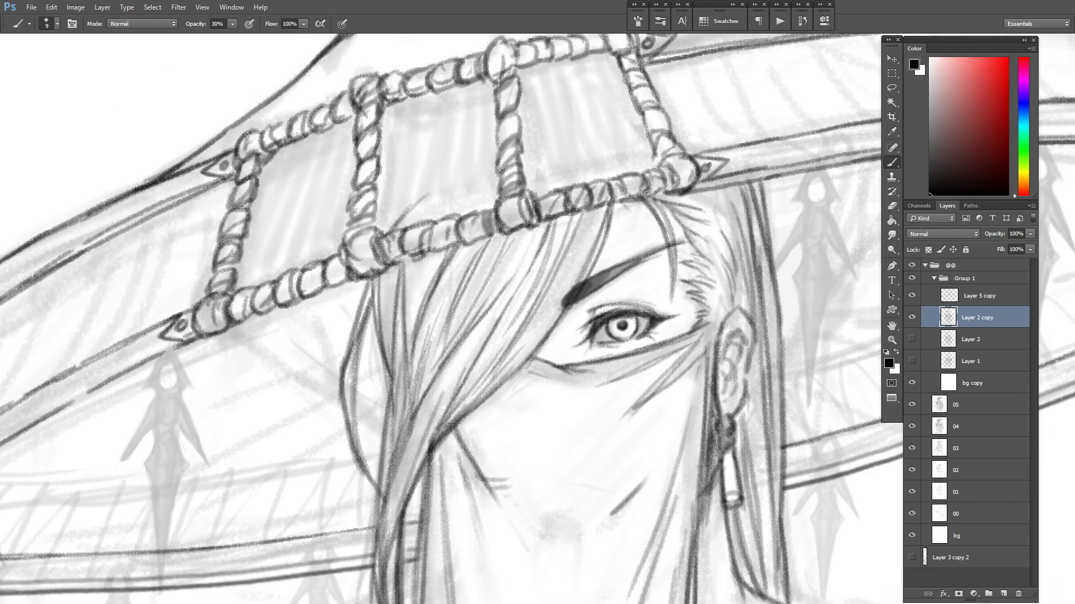
Draw and darken the hair strands where the long side lock meets the edge of the face veil.
{"action": "key", "text": "ctrl+minus"}
{"action": "key", "text": "ctrl+plus"}
{"action": "mouse_move", "coordinate": [716, 318]}
{"action": "left_mouse_down"}
{"action": "mouse_move", "coordinate": [736, 300]}
{"action": "mouse_move", "coordinate": [781, 164]}
{"action": "left_mouse_up"}
{"action": "left_click_drag", "start_coordinate": [491, 295], "coordinate": [509, 466]}
{"action": "left_click_drag", "start_coordinate": [475, 323], "coordinate": [475, 419]}
{"action": "key", "text": "e"}
{"action": "left_click_drag", "start_coordinate": [470, 332], "coordinate": [469, 377]}
{"action": "left_click_drag", "start_coordinate": [471, 347], "coordinate": [478, 437]}
{"action": "key", "text": "b"}
{"action": "left_click_drag", "start_coordinate": [472, 315], "coordinate": [487, 441]}
{"action": "left_click_drag", "start_coordinate": [463, 345], "coordinate": [480, 430]}
{"action": "left_click_drag", "start_coordinate": [464, 358], "coordinate": [486, 448]}
{"action": "left_click_drag", "start_coordinate": [471, 315], "coordinate": [497, 473]}
{"action": "left_click_drag", "start_coordinate": [467, 340], "coordinate": [483, 435]}
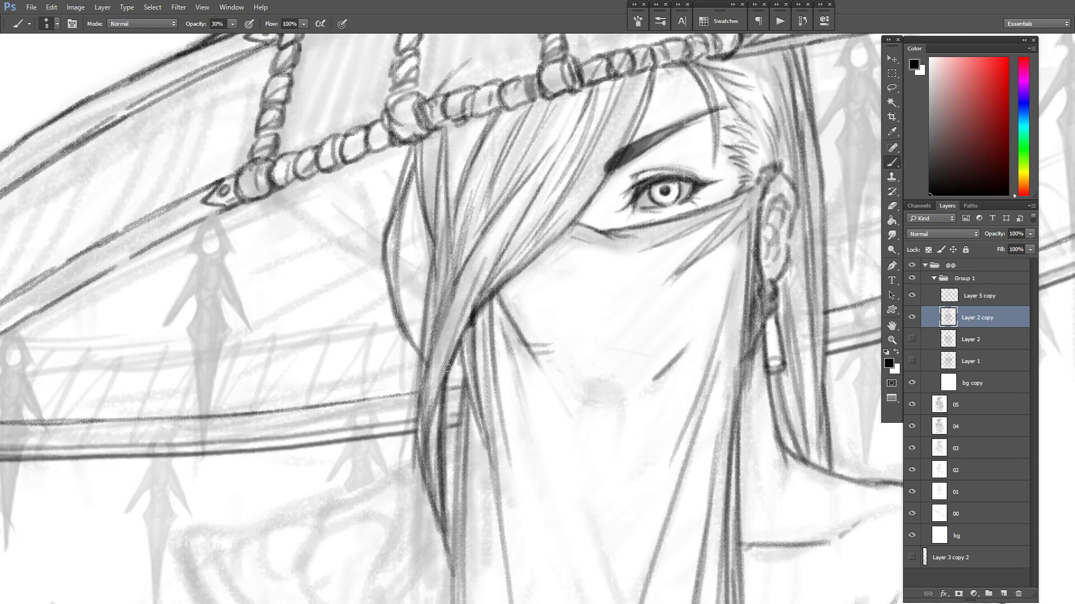
Draw the curved outline and wrapped bands of the chest wrap beside the veil.
{"action": "key", "text": "ctrl+minus"}
{"action": "mouse_move", "coordinate": [565, 500]}
{"action": "left_mouse_down"}
{"action": "mouse_move", "coordinate": [600, 364]}
{"action": "mouse_move", "coordinate": [570, 374]}
{"action": "left_mouse_up"}
{"action": "left_click_drag", "start_coordinate": [649, 386], "coordinate": [677, 428]}
{"action": "key", "text": "ctrl+plus"}
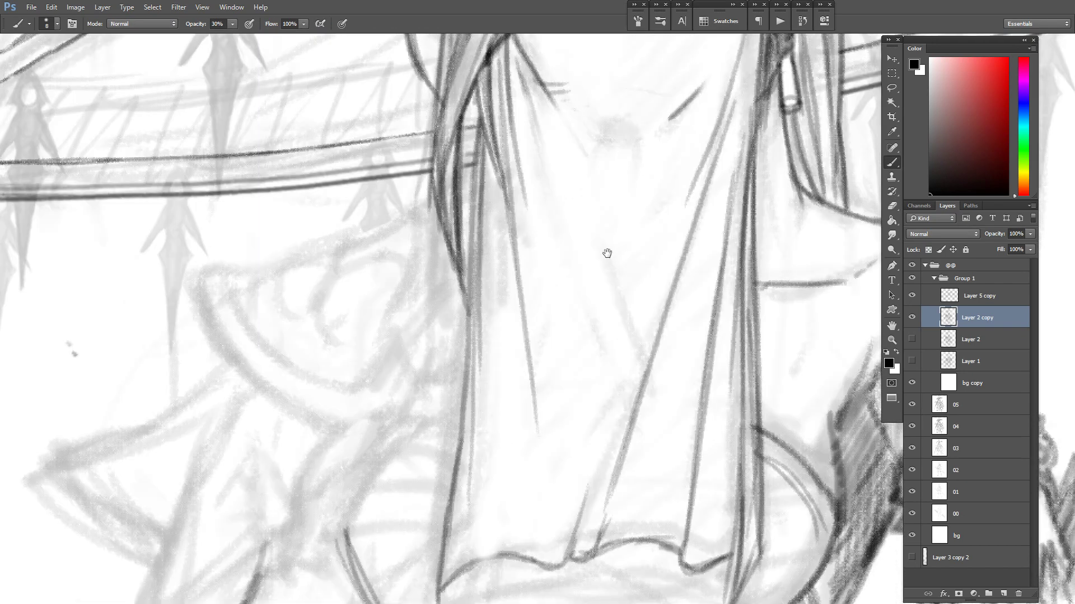
{"action": "left_click_drag", "start_coordinate": [607, 254], "coordinate": [686, 112]}
{"action": "left_click_drag", "start_coordinate": [425, 410], "coordinate": [475, 297]}
{"action": "mouse_move", "coordinate": [424, 387]}
{"action": "left_mouse_down"}
{"action": "mouse_move", "coordinate": [444, 346]}
{"action": "mouse_move", "coordinate": [532, 296]}
{"action": "left_mouse_up"}
{"action": "mouse_move", "coordinate": [462, 311]}
{"action": "left_mouse_down"}
{"action": "mouse_move", "coordinate": [534, 314]}
{"action": "mouse_move", "coordinate": [534, 263]}
{"action": "left_mouse_up"}
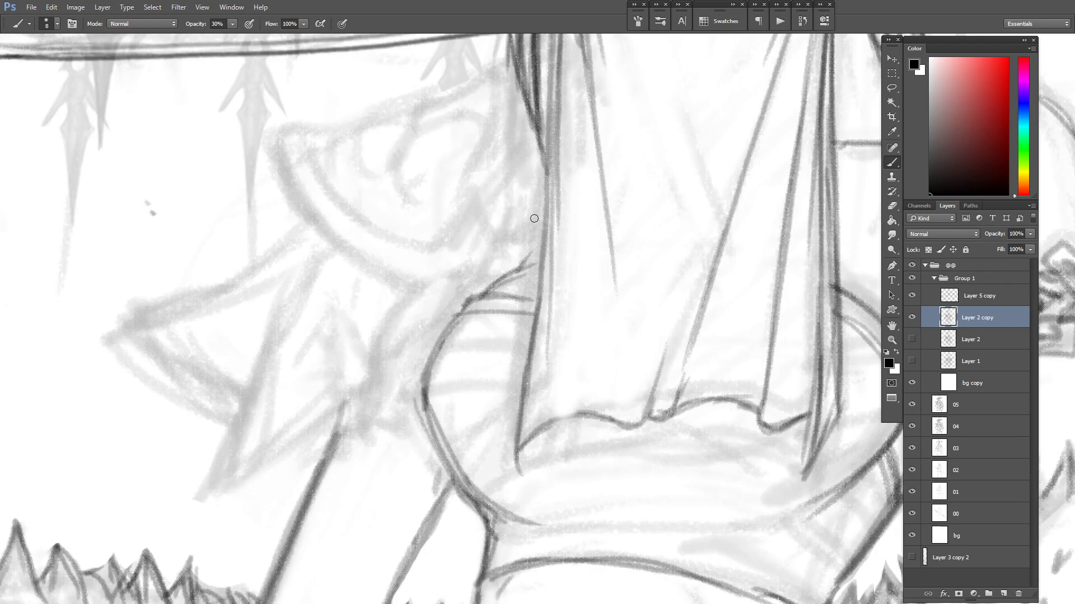
{"action": "left_click_drag", "start_coordinate": [534, 222], "coordinate": [534, 242]}
{"action": "left_click_drag", "start_coordinate": [475, 322], "coordinate": [549, 279]}
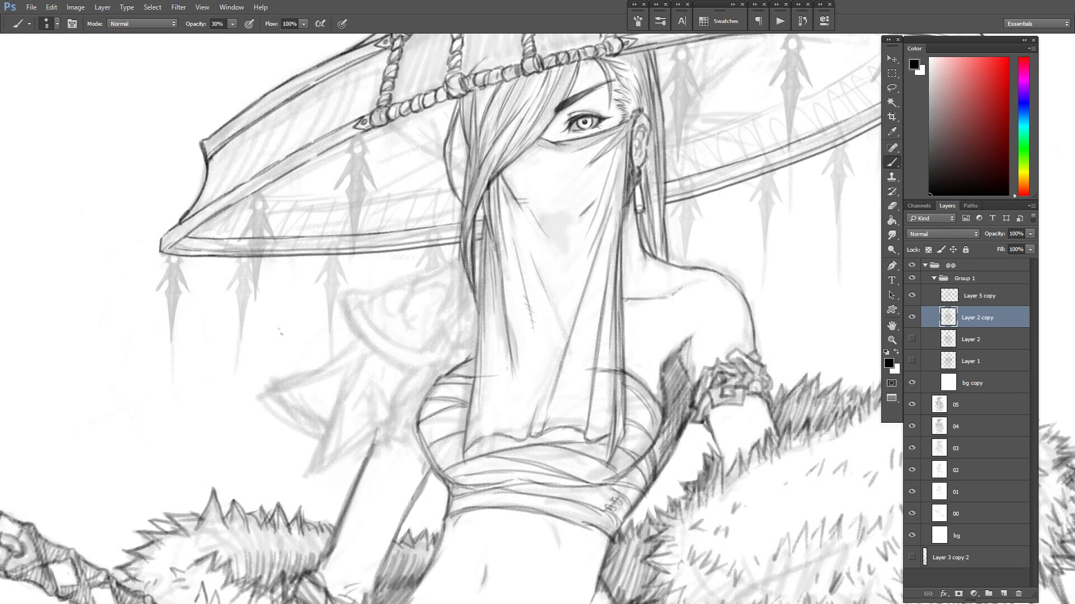
Select an unwanted area of the upper-body drawing, delete its contents and deselect.
{"action": "left_click_drag", "start_coordinate": [670, 268], "coordinate": [622, 262]}
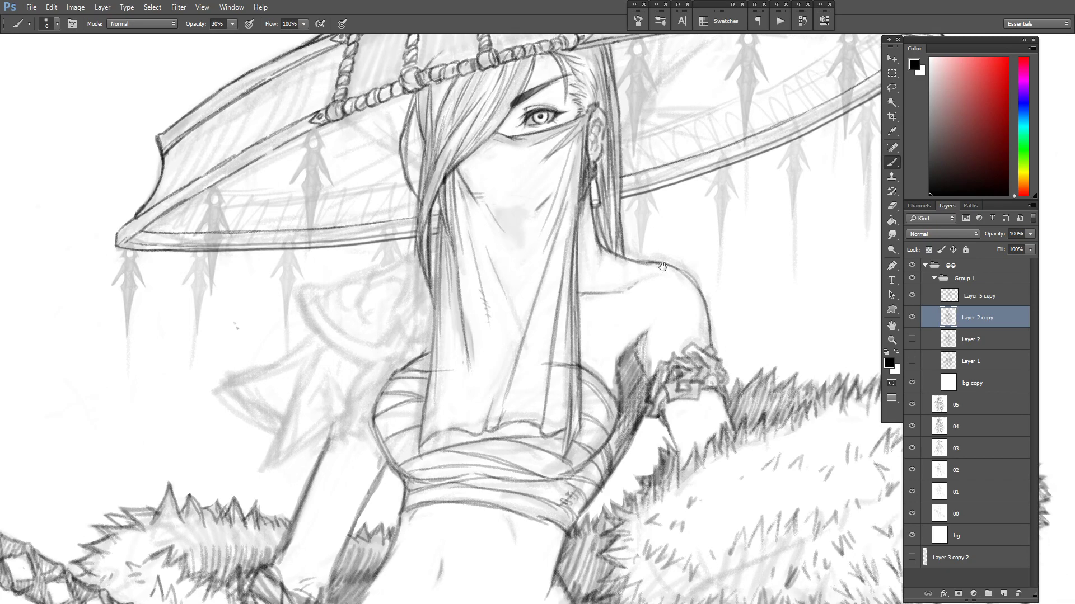
{"action": "key", "text": "l"}
{"action": "key", "text": "Delete"}
{"action": "key", "text": "ctrl+d"}
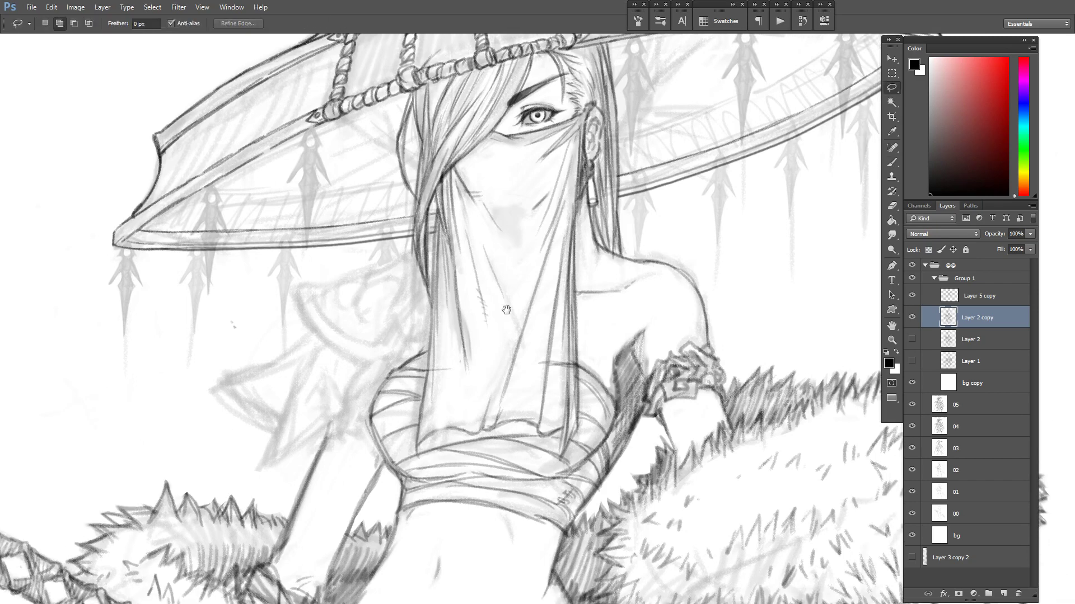
Draw additional hair strands in the fringe directly under the hat's rope trim.
{"action": "left_click_drag", "start_coordinate": [506, 307], "coordinate": [655, 345]}
{"action": "mouse_move", "coordinate": [845, 168]}
{"action": "left_mouse_down"}
{"action": "mouse_move", "coordinate": [791, 295]}
{"action": "mouse_move", "coordinate": [931, 296]}
{"action": "left_mouse_up"}
{"action": "scroll", "coordinate": [783, 218], "scroll_direction": "up", "scroll_amount": 3}
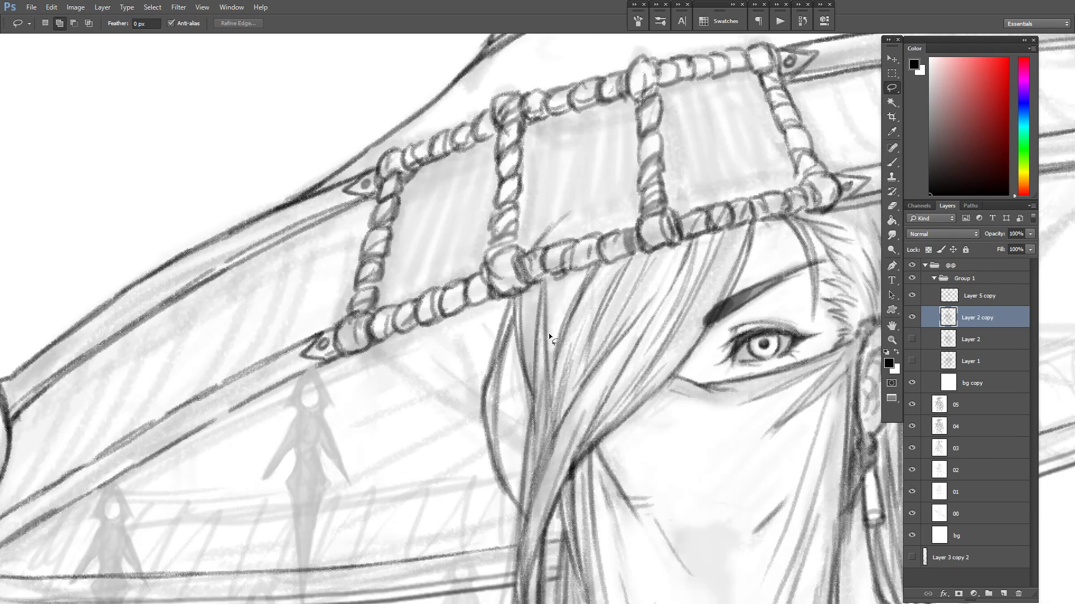
{"action": "key", "text": "b"}
{"action": "mouse_move", "coordinate": [580, 271]}
{"action": "left_mouse_down"}
{"action": "mouse_move", "coordinate": [546, 350]}
{"action": "mouse_move", "coordinate": [542, 327]}
{"action": "mouse_move", "coordinate": [568, 353]}
{"action": "left_mouse_up"}
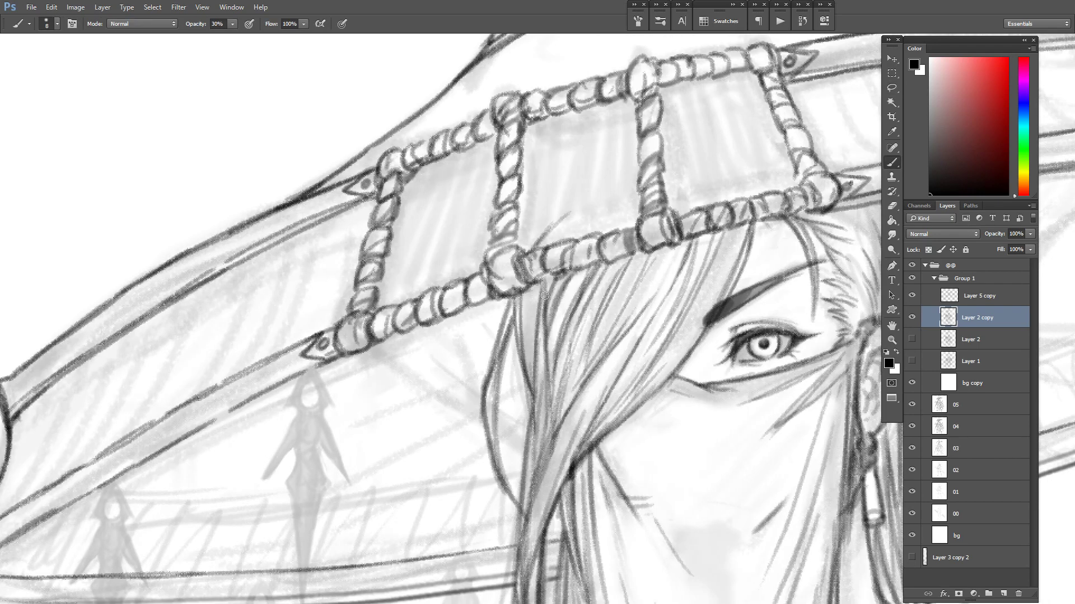
Draw a few long strands sweeping down through the fringe beside the dark eyebrow.
{"action": "left_click_drag", "start_coordinate": [675, 245], "coordinate": [628, 315]}
{"action": "left_click_drag", "start_coordinate": [716, 241], "coordinate": [684, 312]}
{"action": "left_click_drag", "start_coordinate": [721, 236], "coordinate": [683, 307]}
On a new layer, draw the slanted side edges and rivets of a strap between the left brim's two edge bands.
{"action": "left_click_drag", "start_coordinate": [174, 471], "coordinate": [541, 365]}
{"action": "left_click", "coordinate": [1003, 593]}
{"action": "left_click_drag", "start_coordinate": [510, 221], "coordinate": [489, 324]}
{"action": "left_click_drag", "start_coordinate": [514, 211], "coordinate": [486, 332]}
{"action": "left_click_drag", "start_coordinate": [546, 195], "coordinate": [533, 303]}
{"action": "mouse_move", "coordinate": [544, 264]}
{"action": "left_mouse_down"}
{"action": "mouse_move", "coordinate": [531, 311]}
{"action": "mouse_move", "coordinate": [485, 379]}
{"action": "left_mouse_up"}
{"action": "key", "text": "ctrl+plus"}
{"action": "mouse_move", "coordinate": [477, 263]}
{"action": "left_mouse_down"}
{"action": "mouse_move", "coordinate": [493, 286]}
{"action": "mouse_move", "coordinate": [530, 214]}
{"action": "mouse_move", "coordinate": [497, 258]}
{"action": "mouse_move", "coordinate": [495, 285]}
{"action": "left_mouse_up"}
{"action": "key", "text": "ctrl+z"}
{"action": "key", "text": "ctrl+z"}
{"action": "key", "text": "e"}
{"action": "key", "text": "b"}
{"action": "mouse_move", "coordinate": [495, 287]}
{"action": "left_mouse_down"}
{"action": "mouse_move", "coordinate": [512, 224]}
{"action": "mouse_move", "coordinate": [485, 240]}
{"action": "left_mouse_up"}
{"action": "key", "text": "bracketleft"}
{"action": "key", "text": "bracketleft"}
On another new layer, draw crossing diagonal strokes that form a woven chevron pattern down the strap.
{"action": "key", "text": "ctrl+alt+shift+n"}
{"action": "left_click_drag", "start_coordinate": [430, 347], "coordinate": [487, 432]}
{"action": "left_click_drag", "start_coordinate": [531, 327], "coordinate": [478, 386]}
{"action": "left_click_drag", "start_coordinate": [431, 323], "coordinate": [481, 372]}
{"action": "left_click_drag", "start_coordinate": [551, 301], "coordinate": [473, 361]}
{"action": "left_click_drag", "start_coordinate": [448, 307], "coordinate": [485, 347]}
{"action": "left_click_drag", "start_coordinate": [539, 282], "coordinate": [473, 343]}
{"action": "left_click_drag", "start_coordinate": [453, 290], "coordinate": [485, 327]}
{"action": "left_click_drag", "start_coordinate": [551, 263], "coordinate": [482, 313]}
{"action": "left_click_drag", "start_coordinate": [452, 268], "coordinate": [491, 303]}
{"action": "mouse_move", "coordinate": [546, 244]}
{"action": "left_mouse_down"}
{"action": "mouse_move", "coordinate": [486, 288]}
{"action": "mouse_move", "coordinate": [494, 305]}
{"action": "mouse_move", "coordinate": [509, 300]}
{"action": "left_mouse_up"}
Warp the chevron pattern to follow the strap's slant and curve, and lasso a small part of it.
{"action": "key", "text": "ctrl+t"}
{"action": "left_click", "coordinate": [474, 24]}
{"action": "left_click_drag", "start_coordinate": [448, 323], "coordinate": [442, 343]}
{"action": "left_click_drag", "start_coordinate": [459, 269], "coordinate": [458, 278]}
{"action": "left_click_drag", "start_coordinate": [485, 419], "coordinate": [489, 410]}
{"action": "left_click_drag", "start_coordinate": [501, 370], "coordinate": [506, 376]}
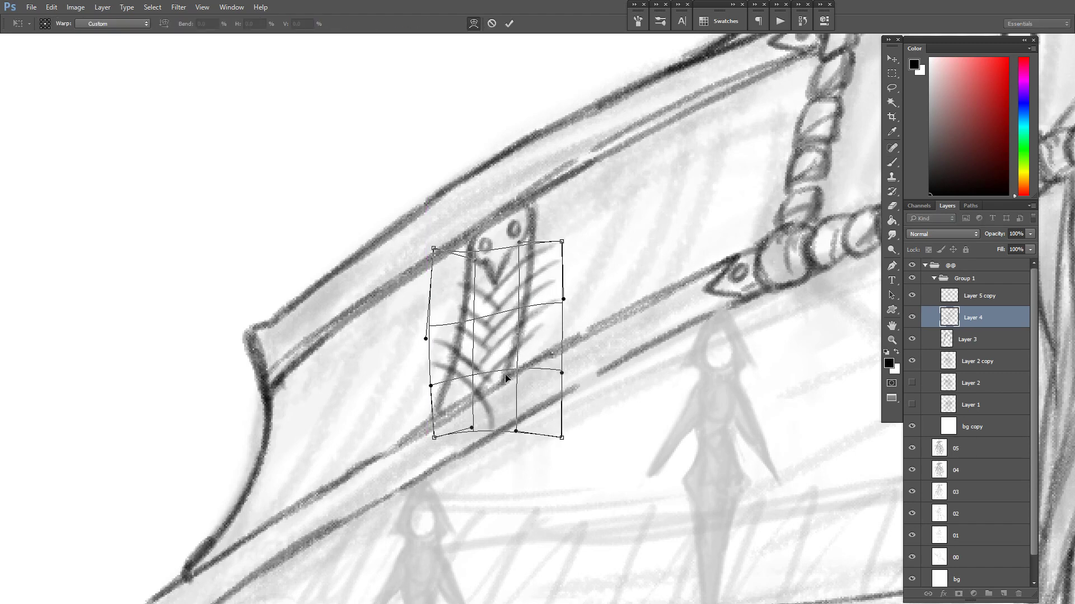
{"action": "left_click", "coordinate": [509, 24]}
{"action": "key", "text": "l"}
{"action": "mouse_move", "coordinate": [526, 316]}
{"action": "left_mouse_down"}
{"action": "mouse_move", "coordinate": [545, 352]}
{"action": "mouse_move", "coordinate": [529, 319]}
{"action": "left_mouse_up"}
Erase the overshooting ends of the copied woven straps near the right tip of the hat brim.
{"action": "key", "text": "bracketright"}
{"action": "left_click_drag", "start_coordinate": [689, 325], "coordinate": [763, 379]}
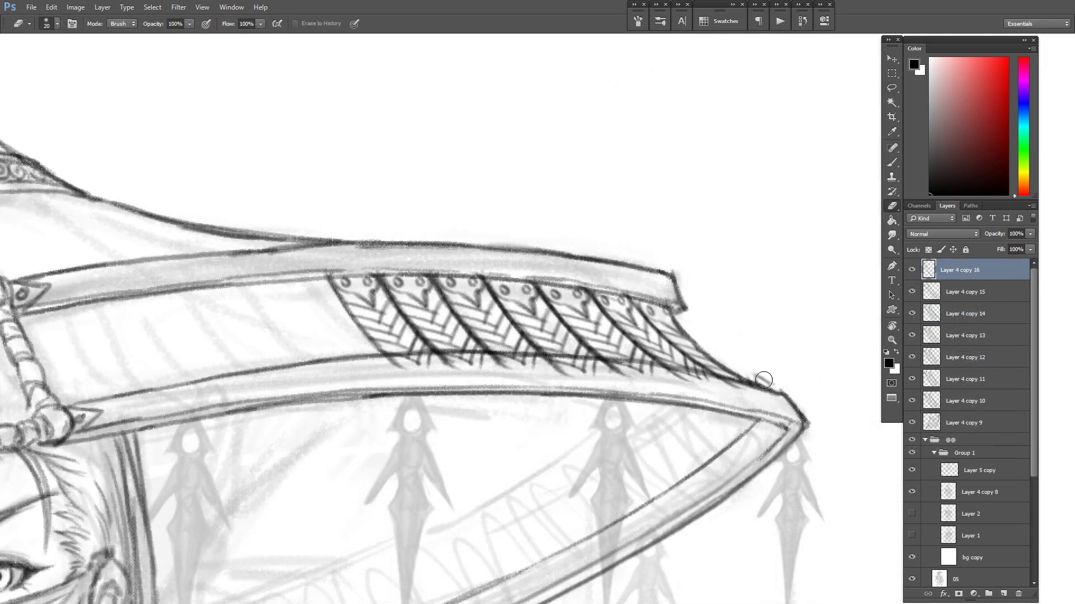
{"action": "left_click_drag", "start_coordinate": [559, 354], "coordinate": [781, 353]}
{"action": "key", "text": "ctrl+minus"}
{"action": "left_click_drag", "start_coordinate": [312, 361], "coordinate": [381, 359]}
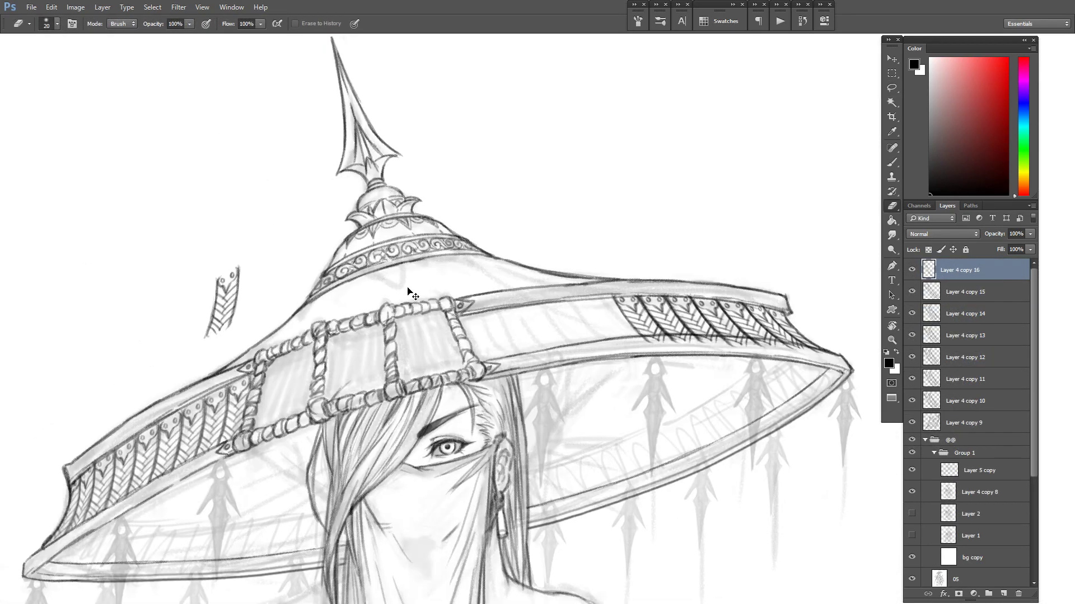
Duplicate a woven strap along the right brim toward the rope trim, and transform the copy to follow the brim's curve.
{"action": "scroll", "coordinate": [407, 291], "scroll_direction": "up", "scroll_amount": 3}
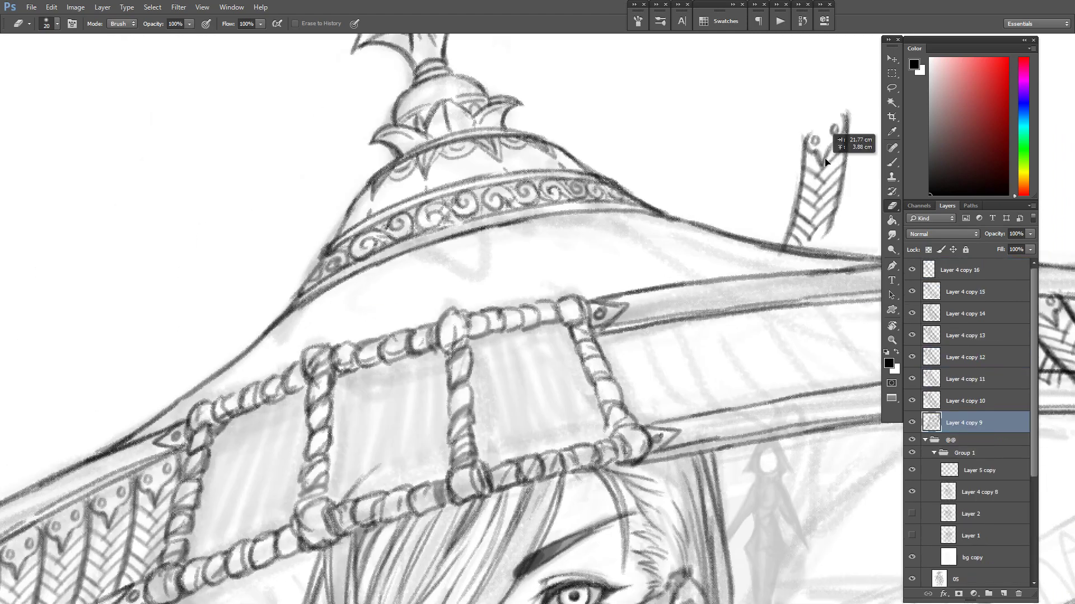
{"action": "scroll", "coordinate": [602, 287], "scroll_direction": "up", "scroll_amount": 2}
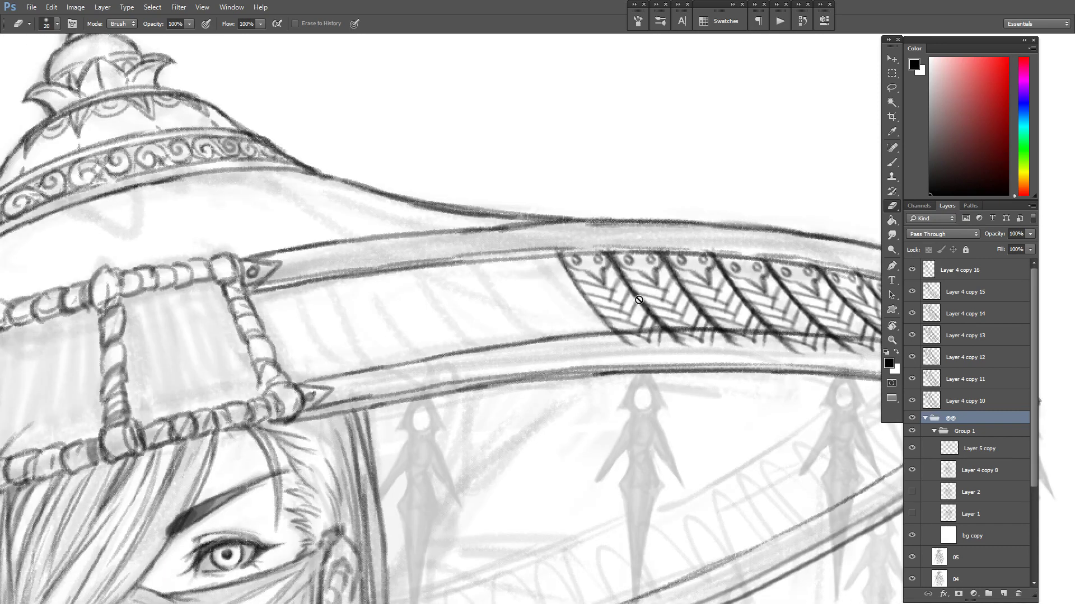
{"action": "left_click", "coordinate": [602, 280], "text": "ctrl"}
{"action": "left_click_drag", "start_coordinate": [602, 280], "coordinate": [545, 284]}
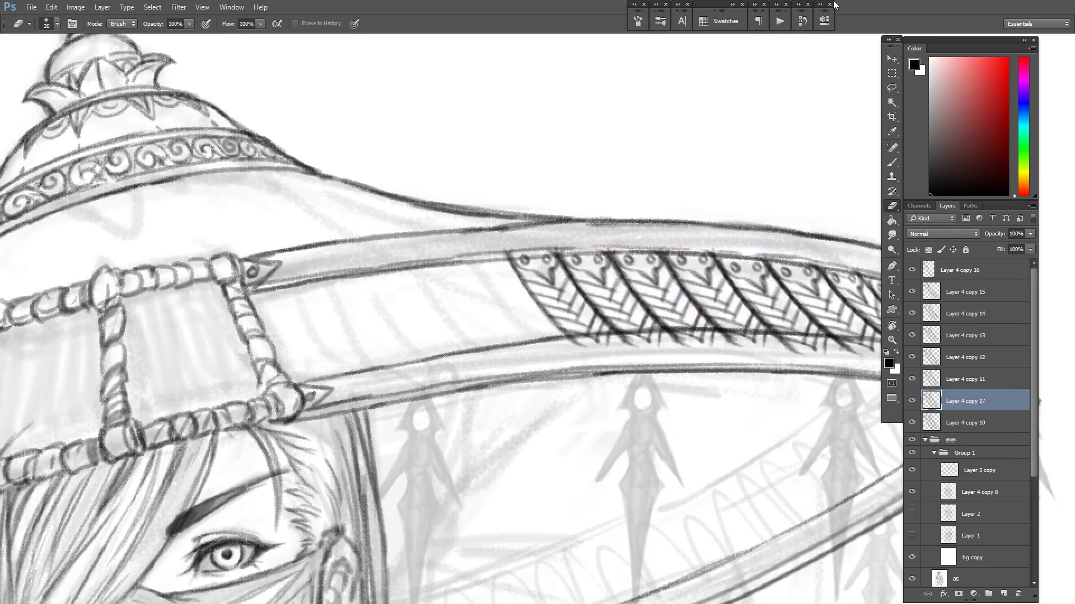
{"action": "key", "text": "ctrl+t"}
{"action": "left_click_drag", "start_coordinate": [572, 353], "coordinate": [564, 356]}
{"action": "key", "text": "Return"}
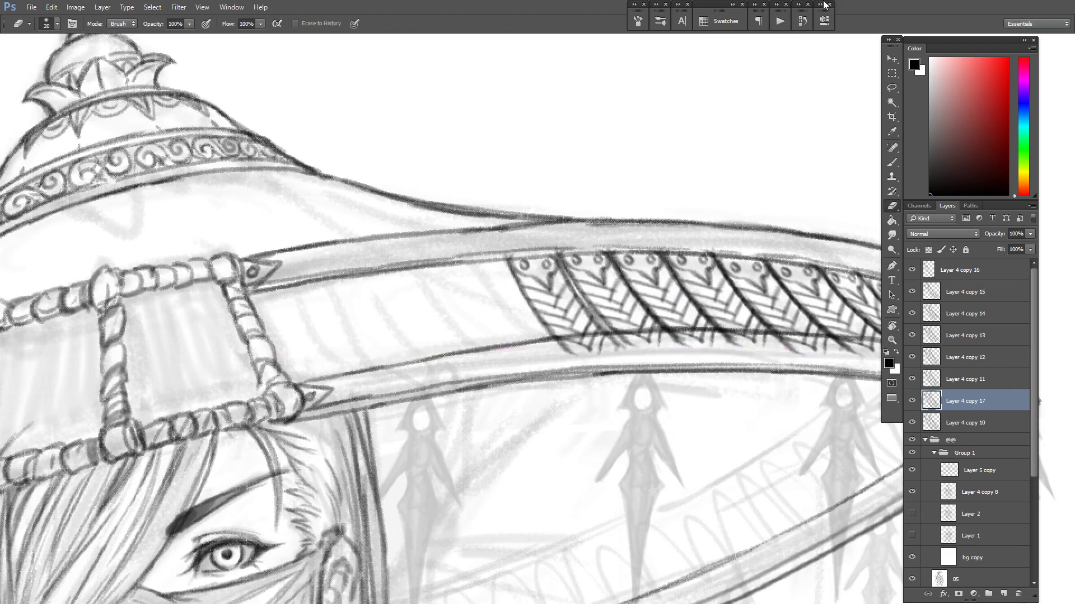
{"action": "left_click_drag", "start_coordinate": [560, 290], "coordinate": [498, 297]}
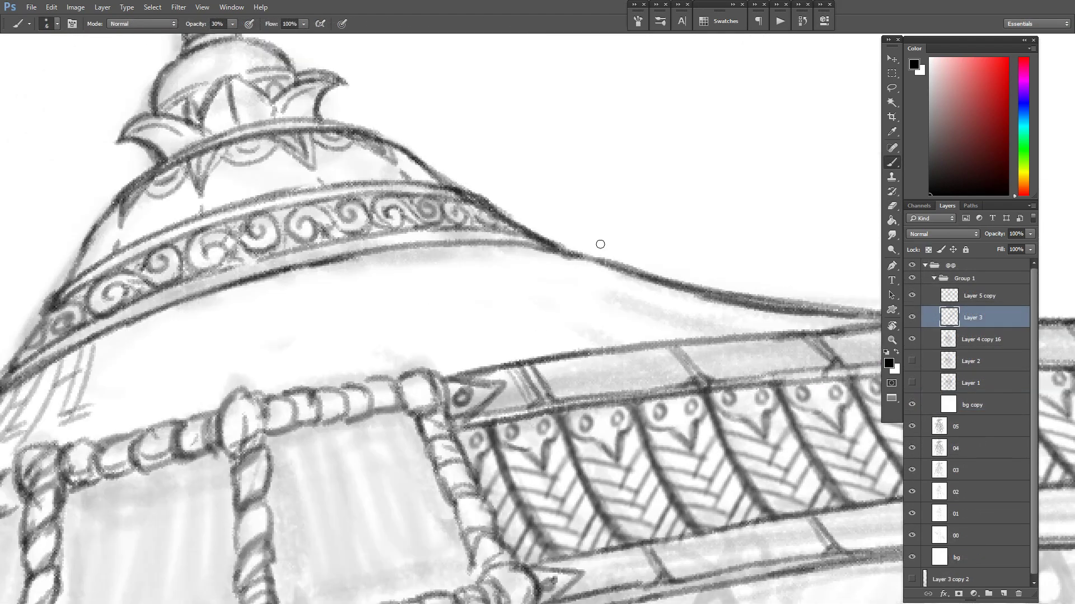
Draw slanted straw hatching down the hat crown's right slope, from the scroll-pattern band toward the brim.
{"action": "mouse_move", "coordinate": [512, 245]}
{"action": "left_mouse_down"}
{"action": "mouse_move", "coordinate": [642, 309]}
{"action": "mouse_move", "coordinate": [606, 301]}
{"action": "mouse_move", "coordinate": [604, 319]}
{"action": "left_mouse_up"}
{"action": "key", "text": "ctrl+z"}
{"action": "key", "text": "ctrl+z"}
{"action": "left_click_drag", "start_coordinate": [491, 245], "coordinate": [604, 309]}
{"action": "key", "text": "ctrl+z"}
{"action": "left_click_drag", "start_coordinate": [678, 299], "coordinate": [758, 326]}
{"action": "mouse_move", "coordinate": [666, 307]}
{"action": "left_mouse_down"}
{"action": "mouse_move", "coordinate": [740, 339]}
{"action": "mouse_move", "coordinate": [725, 337]}
{"action": "left_mouse_up"}
{"action": "mouse_move", "coordinate": [466, 245]}
{"action": "left_mouse_down"}
{"action": "mouse_move", "coordinate": [542, 298]}
{"action": "mouse_move", "coordinate": [516, 296]}
{"action": "left_mouse_up"}
{"action": "mouse_move", "coordinate": [447, 241]}
{"action": "left_mouse_down"}
{"action": "mouse_move", "coordinate": [516, 294]}
{"action": "mouse_move", "coordinate": [483, 298]}
{"action": "mouse_move", "coordinate": [518, 299]}
{"action": "left_mouse_up"}
{"action": "left_click_drag", "start_coordinate": [404, 244], "coordinate": [468, 305]}
{"action": "left_click_drag", "start_coordinate": [421, 262], "coordinate": [467, 305]}
{"action": "left_click_drag", "start_coordinate": [565, 299], "coordinate": [648, 339]}
{"action": "key", "text": "ctrl+z"}
{"action": "mouse_move", "coordinate": [568, 309]}
{"action": "left_mouse_down"}
{"action": "mouse_move", "coordinate": [635, 342]}
{"action": "mouse_move", "coordinate": [692, 336]}
{"action": "left_mouse_up"}
{"action": "left_click_drag", "start_coordinate": [549, 251], "coordinate": [600, 274]}
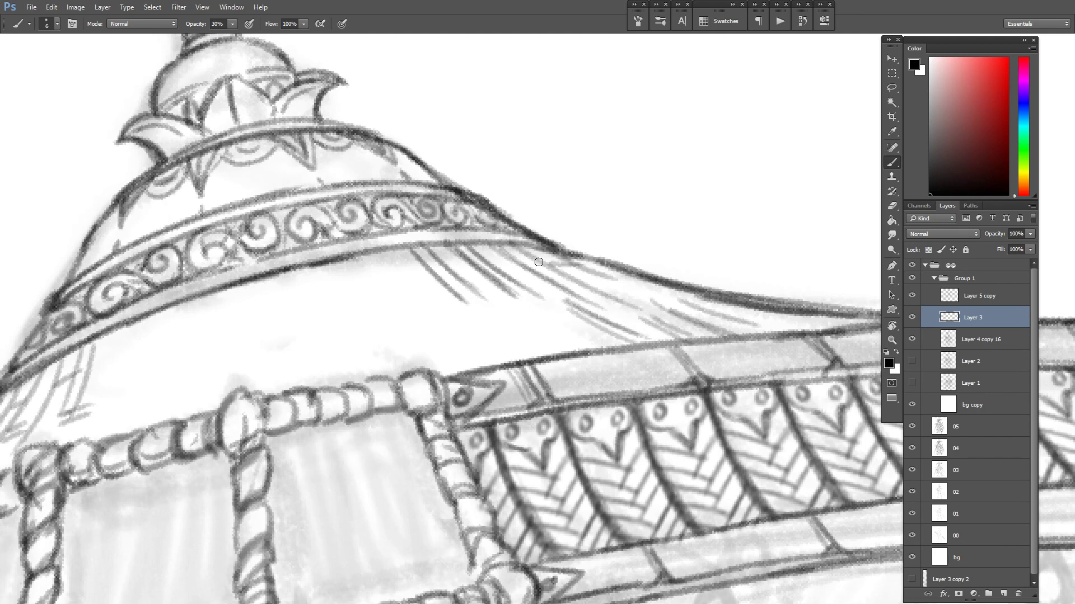
Add short crosswise strokes over the slanted hatching on the right slope to suggest woven straw.
{"action": "left_click_drag", "start_coordinate": [470, 277], "coordinate": [531, 274]}
{"action": "mouse_move", "coordinate": [563, 276]}
{"action": "left_mouse_down"}
{"action": "mouse_move", "coordinate": [642, 287]}
{"action": "mouse_move", "coordinate": [625, 293]}
{"action": "left_mouse_up"}
{"action": "left_click_drag", "start_coordinate": [384, 271], "coordinate": [426, 261]}
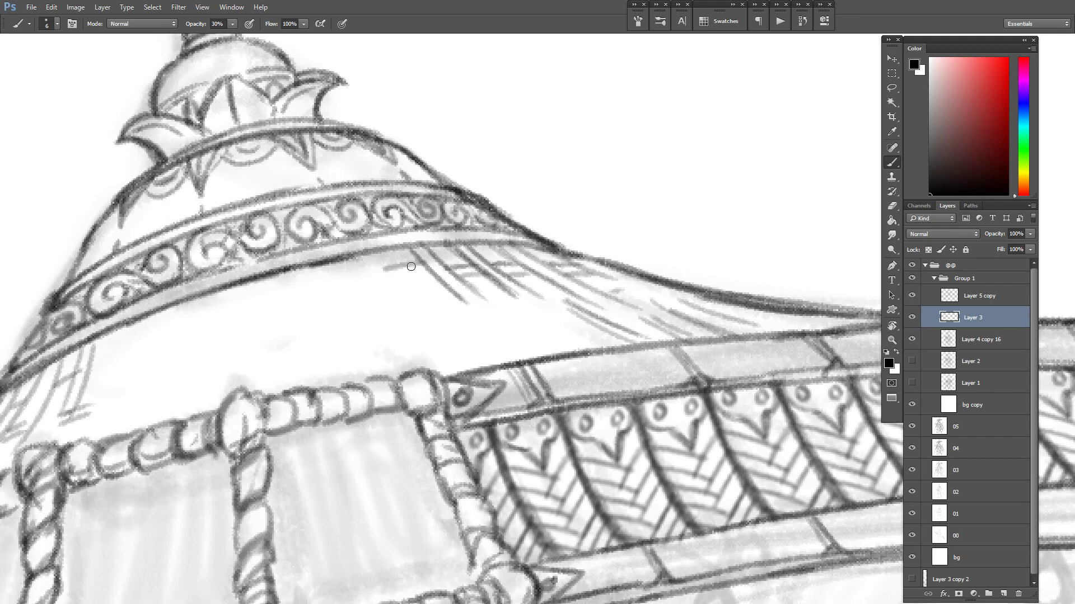
{"action": "mouse_move", "coordinate": [656, 316]}
{"action": "left_mouse_down"}
{"action": "mouse_move", "coordinate": [692, 332]}
{"action": "mouse_move", "coordinate": [759, 326]}
{"action": "left_mouse_up"}
{"action": "left_click_drag", "start_coordinate": [739, 317], "coordinate": [829, 331]}
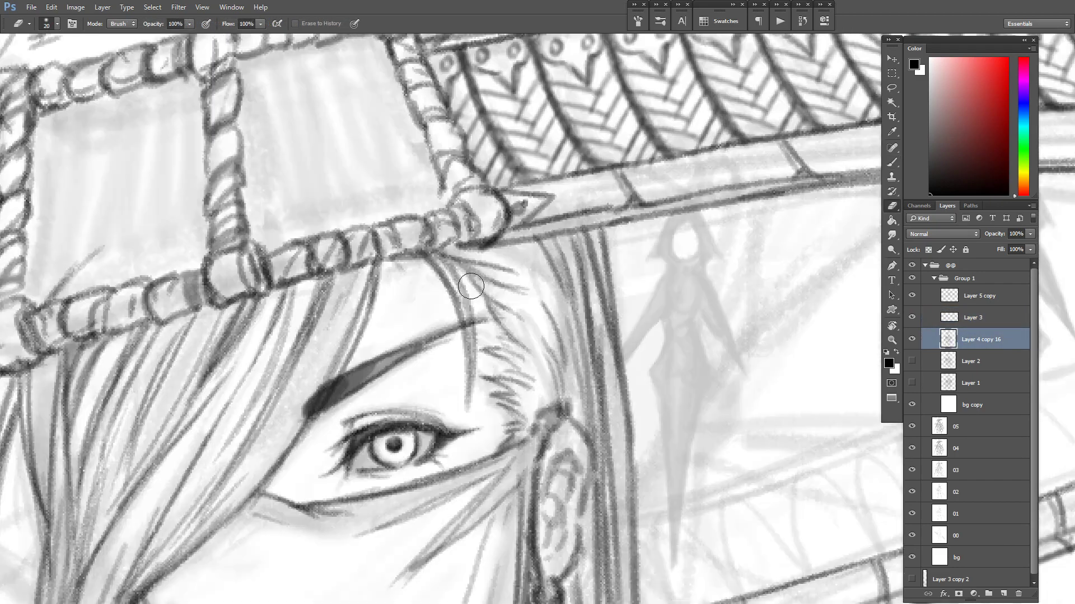
Check the overall drawing, then the veiled face and the brim around it up close.
{"action": "mouse_move", "coordinate": [495, 239]}
{"action": "left_mouse_down"}
{"action": "mouse_move", "coordinate": [554, 319]}
{"action": "mouse_move", "coordinate": [709, 205]}
{"action": "mouse_move", "coordinate": [686, 269]}
{"action": "left_mouse_up"}
{"action": "key", "text": "ctrl+minus"}
{"action": "key", "text": "ctrl+minus"}
{"action": "key", "text": "ctrl+minus"}
{"action": "key", "text": "ctrl+minus"}
{"action": "key", "text": "ctrl+minus"}
{"action": "key", "text": "ctrl+minus"}
{"action": "key", "text": "ctrl+minus"}
{"action": "key", "text": "ctrl+minus"}
{"action": "key", "text": "ctrl+plus"}
{"action": "key", "text": "ctrl+plus"}
{"action": "key", "text": "ctrl+plus"}
{"action": "left_click_drag", "start_coordinate": [569, 246], "coordinate": [615, 322]}
{"action": "key", "text": "ctrl+0"}
{"action": "scroll", "coordinate": [618, 326], "scroll_direction": "up", "scroll_amount": 10}
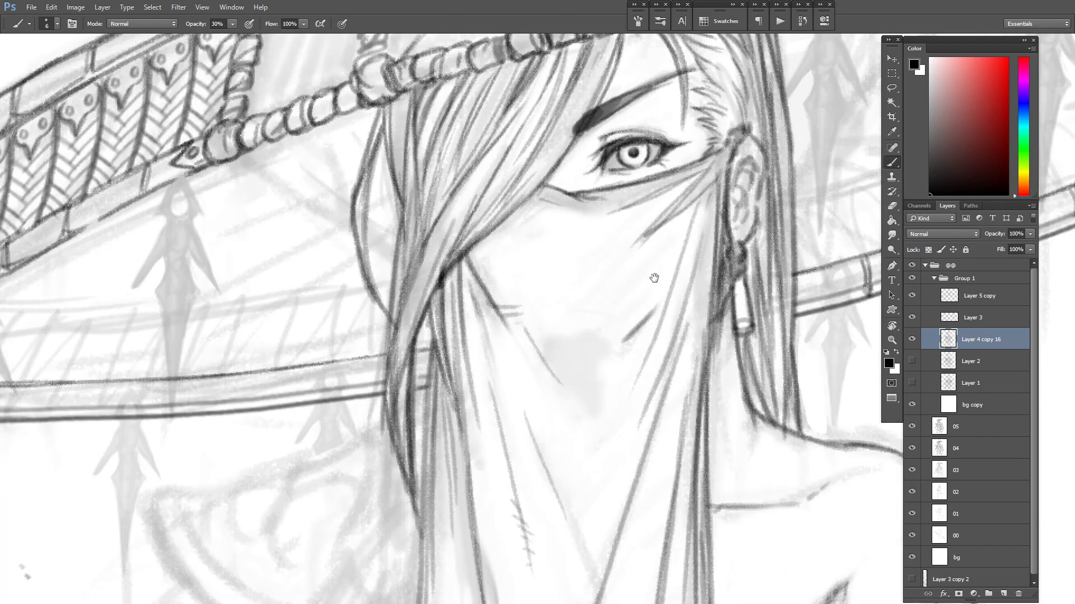
{"action": "left_click_drag", "start_coordinate": [654, 278], "coordinate": [611, 356]}
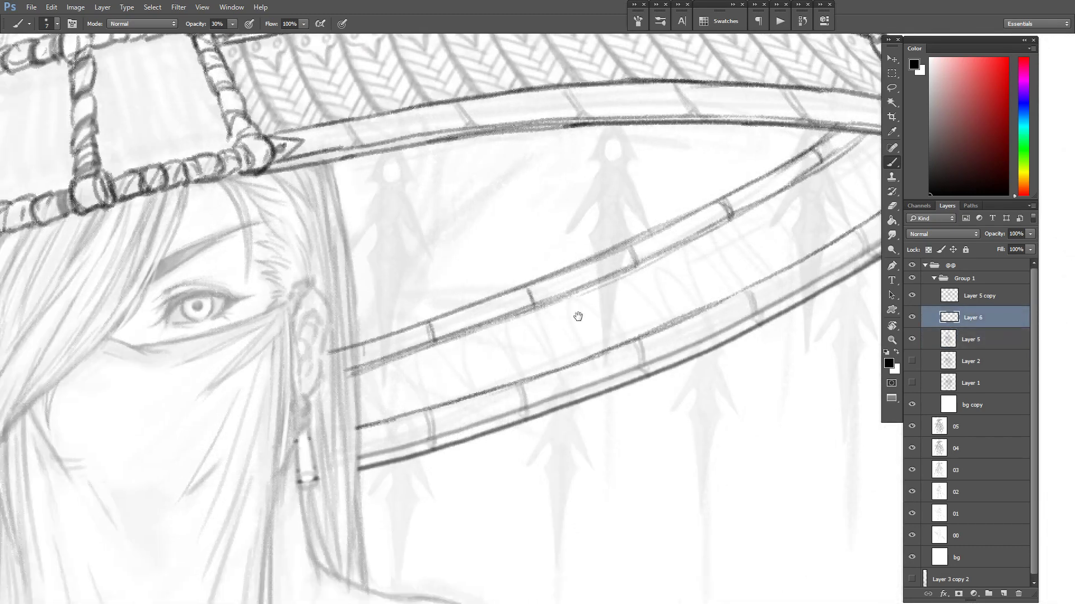
Strengthen the edge line of the segmented band inside the right brim.
{"action": "left_click_drag", "start_coordinate": [361, 364], "coordinate": [459, 333]}
{"action": "left_click_drag", "start_coordinate": [514, 267], "coordinate": [565, 250]}
{"action": "left_click_drag", "start_coordinate": [633, 271], "coordinate": [294, 422]}
Draw curved slats across the inner brim near its right tip, undoing the last misplaced strokes.
{"action": "left_click_drag", "start_coordinate": [739, 240], "coordinate": [766, 259]}
{"action": "left_click_drag", "start_coordinate": [685, 234], "coordinate": [730, 283]}
{"action": "left_click_drag", "start_coordinate": [649, 260], "coordinate": [699, 302]}
{"action": "key", "text": "ctrl+z"}
{"action": "left_click_drag", "start_coordinate": [654, 251], "coordinate": [696, 303]}
{"action": "left_click_drag", "start_coordinate": [629, 272], "coordinate": [672, 331]}
{"action": "left_click_drag", "start_coordinate": [635, 285], "coordinate": [667, 329]}
{"action": "left_click_drag", "start_coordinate": [597, 293], "coordinate": [630, 332]}
{"action": "mouse_move", "coordinate": [595, 289]}
{"action": "left_mouse_down"}
{"action": "mouse_move", "coordinate": [642, 344]}
{"action": "mouse_move", "coordinate": [627, 337]}
{"action": "left_mouse_up"}
{"action": "left_click_drag", "start_coordinate": [570, 308], "coordinate": [614, 362]}
{"action": "left_click_drag", "start_coordinate": [568, 306], "coordinate": [616, 363]}
{"action": "key", "text": "ctrl+alt+z"}
{"action": "key", "text": "ctrl+alt+z"}
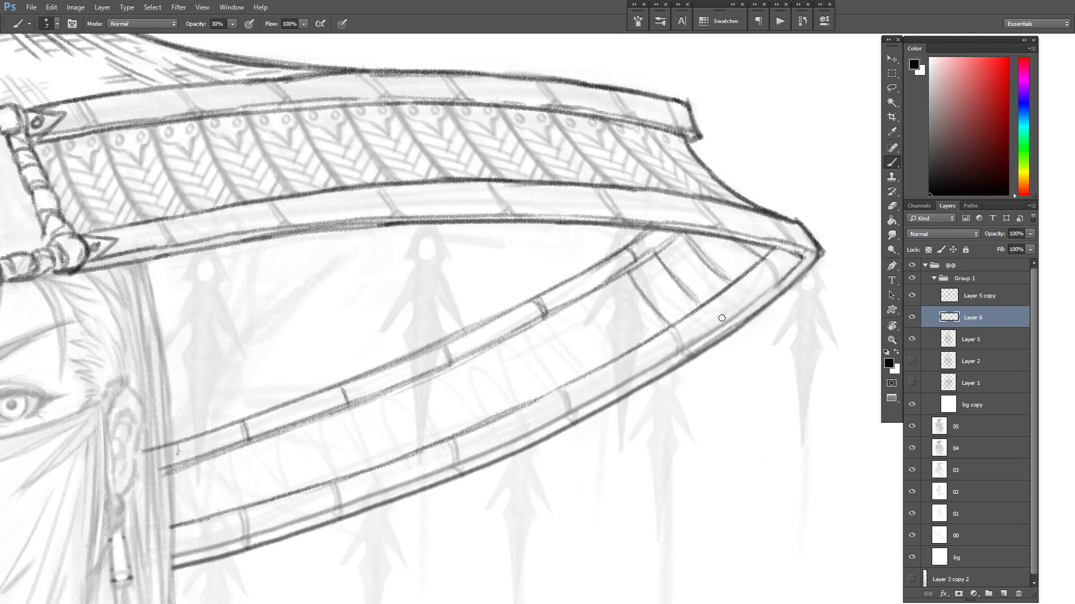
Continue the row of curved slats along the right inner brim toward the head on a new layer.
{"action": "left_click", "coordinate": [1003, 594]}
{"action": "left_click_drag", "start_coordinate": [597, 292], "coordinate": [636, 345]}
{"action": "mouse_move", "coordinate": [594, 289]}
{"action": "left_mouse_down"}
{"action": "mouse_move", "coordinate": [641, 345]}
{"action": "mouse_move", "coordinate": [633, 340]}
{"action": "left_mouse_up"}
{"action": "left_click_drag", "start_coordinate": [562, 311], "coordinate": [607, 365]}
{"action": "left_click_drag", "start_coordinate": [531, 323], "coordinate": [576, 386]}
{"action": "left_click_drag", "start_coordinate": [497, 343], "coordinate": [540, 399]}
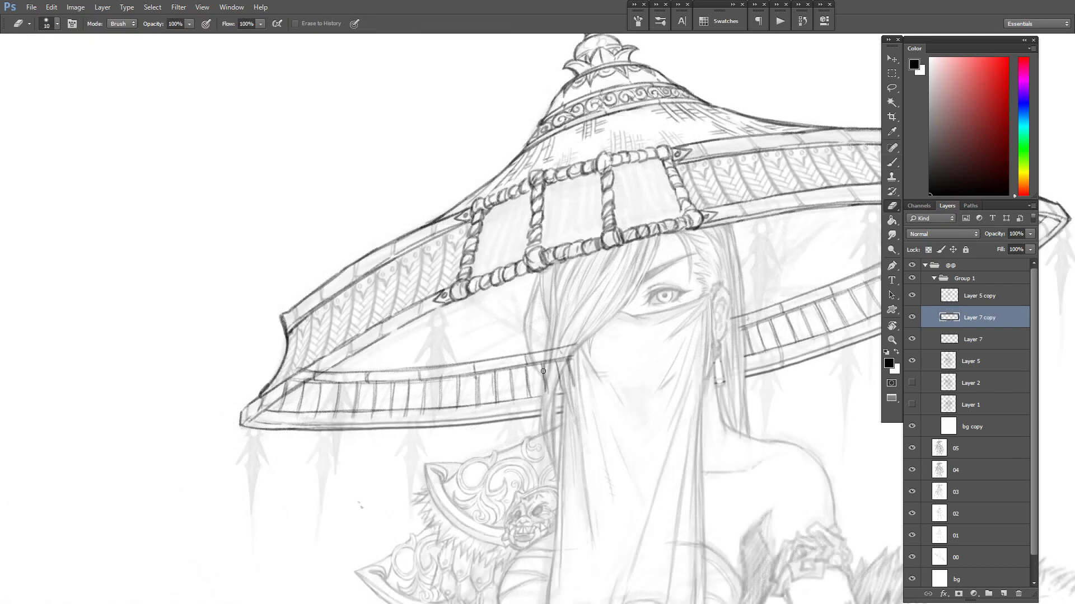
Warp the copied row of slats to fit the curve of the left inner brim.
{"action": "key", "text": "ctrl+t"}
{"action": "right_click", "coordinate": [307, 384]}
{"action": "left_click", "coordinate": [336, 467]}
{"action": "left_click_drag", "start_coordinate": [371, 372], "coordinate": [401, 366]}
{"action": "left_click_drag", "start_coordinate": [538, 355], "coordinate": [547, 352]}
{"action": "left_click_drag", "start_coordinate": [486, 396], "coordinate": [482, 403]}
{"action": "left_click_drag", "start_coordinate": [547, 354], "coordinate": [546, 358]}
{"action": "left_click_drag", "start_coordinate": [295, 383], "coordinate": [300, 382]}
{"action": "left_click_drag", "start_coordinate": [388, 375], "coordinate": [384, 375]}
{"action": "key", "text": "Return"}
Warp the slat end nearest the hair to fit the inner brim, and merge the copy with the original slats layer.
{"action": "key", "text": "ctrl+t"}
{"action": "right_click", "coordinate": [561, 353]}
{"action": "left_click", "coordinate": [588, 439]}
{"action": "left_click_drag", "start_coordinate": [579, 342], "coordinate": [579, 360]}
{"action": "key", "text": "Return"}
{"action": "left_click", "coordinate": [953, 338], "text": "shift"}
{"action": "key", "text": "ctrl+e"}
Erase the slat ends that overshoot the edge bands along the inner brim.
{"action": "scroll", "coordinate": [258, 402], "scroll_direction": "up", "scroll_amount": 2}
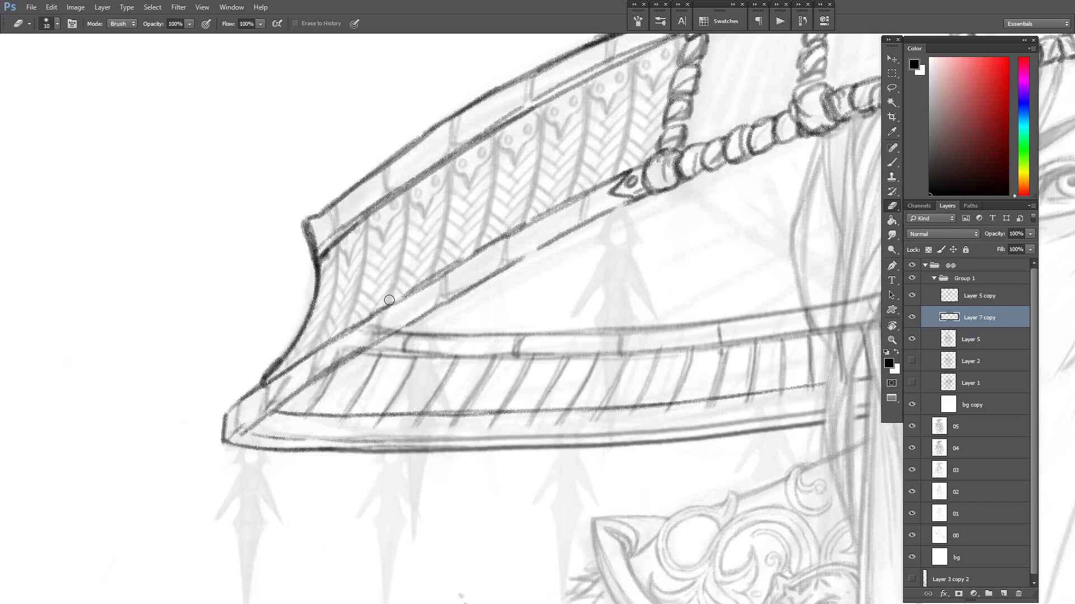
{"action": "left_click_drag", "start_coordinate": [260, 404], "coordinate": [390, 325]}
{"action": "left_click_drag", "start_coordinate": [354, 423], "coordinate": [434, 427]}
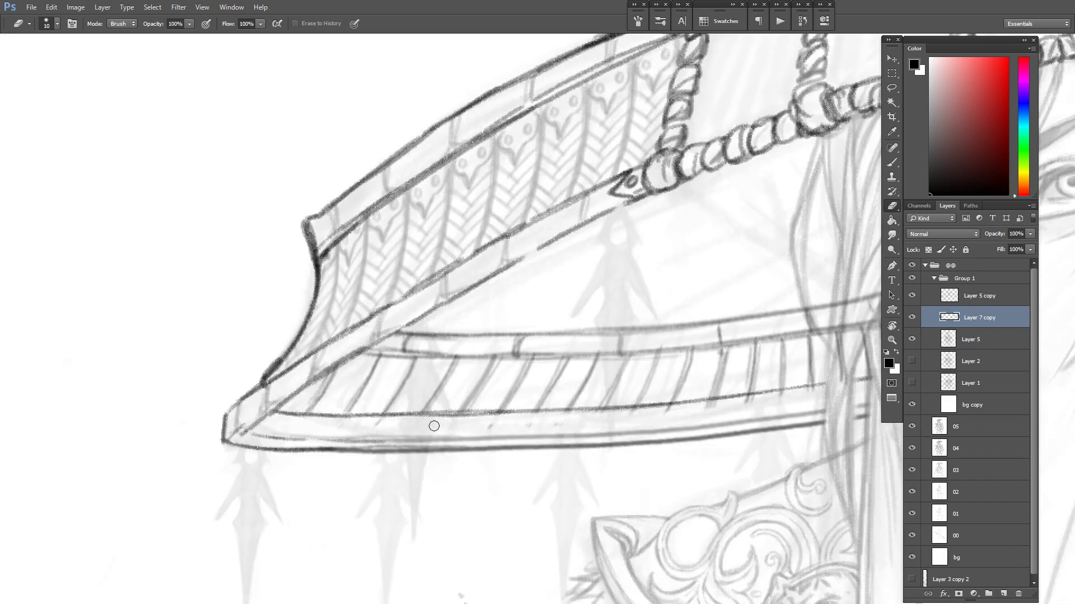
{"action": "left_click_drag", "start_coordinate": [827, 392], "coordinate": [510, 421]}
{"action": "left_click_drag", "start_coordinate": [672, 410], "coordinate": [356, 470]}
{"action": "left_click_drag", "start_coordinate": [702, 377], "coordinate": [1041, 306]}
{"action": "left_click_drag", "start_coordinate": [48, 389], "coordinate": [338, 331]}
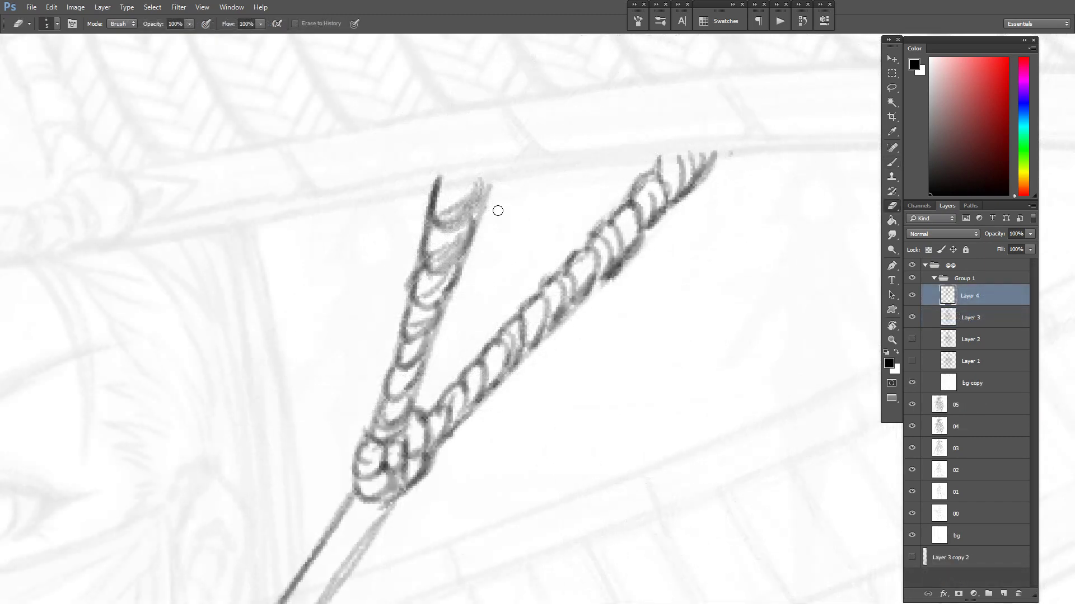
Darken the outline and twists of the steeper hanging cord and the rope around the knot below the right brim.
{"action": "left_click_drag", "start_coordinate": [404, 46], "coordinate": [448, 60]}
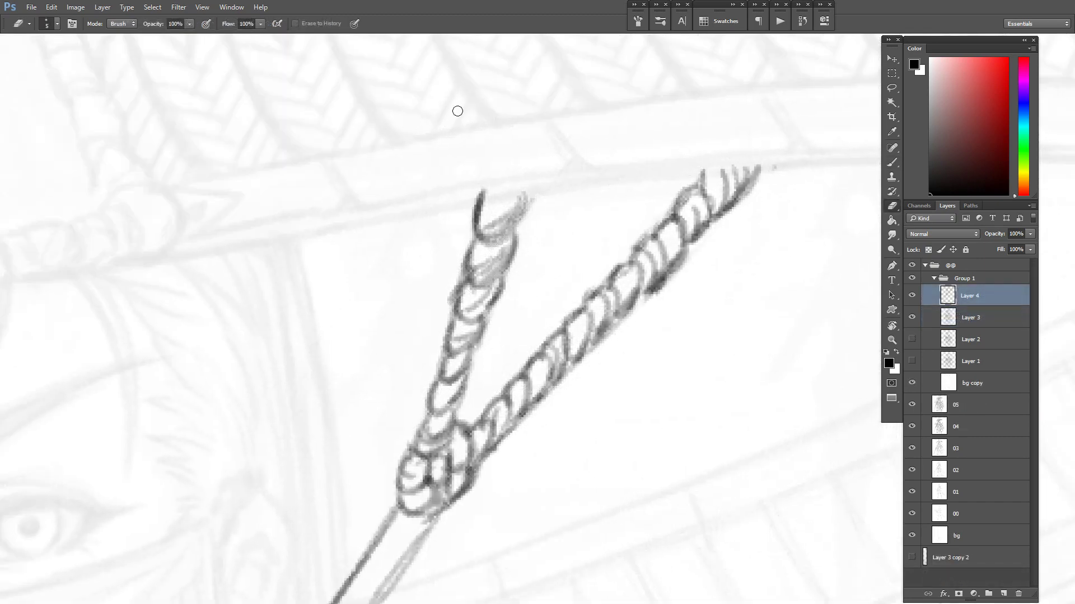
{"action": "key", "text": "b"}
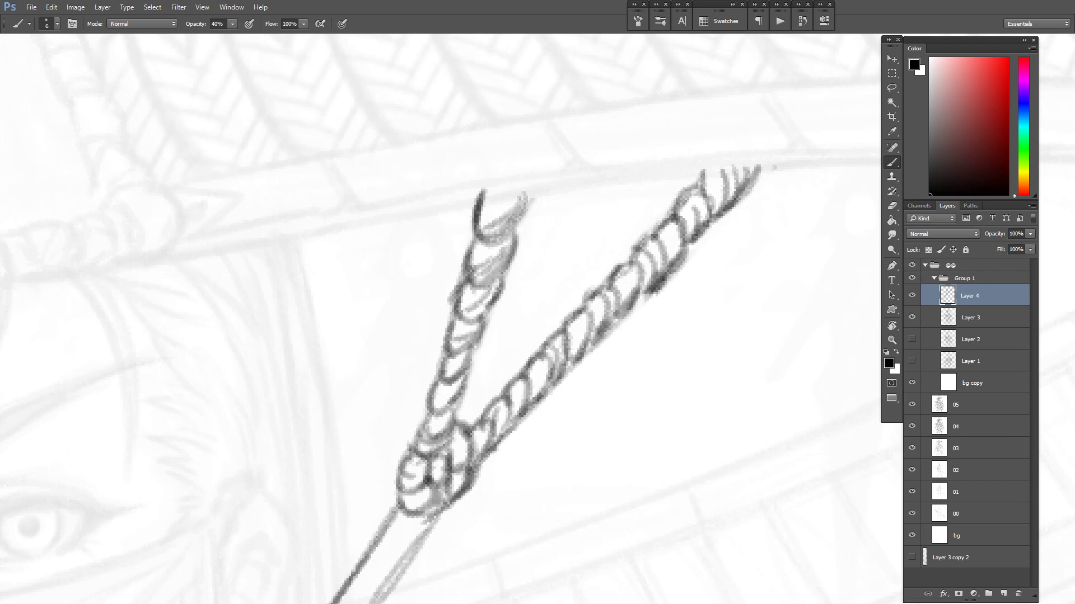
{"action": "left_click_drag", "start_coordinate": [530, 193], "coordinate": [501, 237]}
{"action": "left_click_drag", "start_coordinate": [516, 230], "coordinate": [480, 314]}
{"action": "left_click_drag", "start_coordinate": [431, 410], "coordinate": [459, 396]}
{"action": "mouse_move", "coordinate": [409, 522]}
{"action": "left_mouse_down"}
{"action": "mouse_move", "coordinate": [535, 271]}
{"action": "mouse_move", "coordinate": [557, 272]}
{"action": "left_mouse_up"}
{"action": "mouse_move", "coordinate": [516, 269]}
{"action": "left_mouse_down"}
{"action": "mouse_move", "coordinate": [536, 292]}
{"action": "mouse_move", "coordinate": [515, 288]}
{"action": "mouse_move", "coordinate": [479, 344]}
{"action": "mouse_move", "coordinate": [557, 278]}
{"action": "mouse_move", "coordinate": [572, 279]}
{"action": "mouse_move", "coordinate": [564, 315]}
{"action": "mouse_move", "coordinate": [574, 352]}
{"action": "mouse_move", "coordinate": [584, 272]}
{"action": "mouse_move", "coordinate": [591, 327]}
{"action": "mouse_move", "coordinate": [559, 341]}
{"action": "mouse_move", "coordinate": [499, 324]}
{"action": "mouse_move", "coordinate": [488, 359]}
{"action": "mouse_move", "coordinate": [435, 391]}
{"action": "mouse_move", "coordinate": [460, 385]}
{"action": "mouse_move", "coordinate": [417, 425]}
{"action": "left_mouse_up"}
{"action": "left_click_drag", "start_coordinate": [392, 448], "coordinate": [369, 506]}
Erase rough edges on the hanging braided cords and redraw the twists where the diagonal cord meets the brim.
{"action": "key", "text": "e"}
{"action": "left_click_drag", "start_coordinate": [487, 277], "coordinate": [548, 203]}
{"action": "left_click_drag", "start_coordinate": [571, 238], "coordinate": [546, 277]}
{"action": "mouse_move", "coordinate": [609, 267]}
{"action": "left_mouse_down"}
{"action": "mouse_move", "coordinate": [589, 290]}
{"action": "mouse_move", "coordinate": [631, 243]}
{"action": "mouse_move", "coordinate": [661, 238]}
{"action": "left_mouse_up"}
{"action": "key", "text": "b"}
{"action": "left_click_drag", "start_coordinate": [640, 199], "coordinate": [659, 238]}
{"action": "mouse_move", "coordinate": [572, 164]}
{"action": "left_mouse_down"}
{"action": "mouse_move", "coordinate": [618, 205]}
{"action": "mouse_move", "coordinate": [698, 168]}
{"action": "mouse_move", "coordinate": [640, 245]}
{"action": "left_mouse_up"}
Duplicate the braided rope layer, flip the copy horizontally and move it under the left side of the brim.
{"action": "key", "text": "ctrl+minus"}
{"action": "key", "text": "ctrl+minus"}
{"action": "key", "text": "ctrl+minus"}
{"action": "key", "text": "ctrl+plus"}
{"action": "key", "text": "ctrl+j"}
{"action": "key", "text": "ctrl+t"}
{"action": "right_click", "coordinate": [817, 212]}
{"action": "left_click", "coordinate": [839, 382]}
{"action": "left_click_drag", "start_coordinate": [772, 252], "coordinate": [376, 415]}
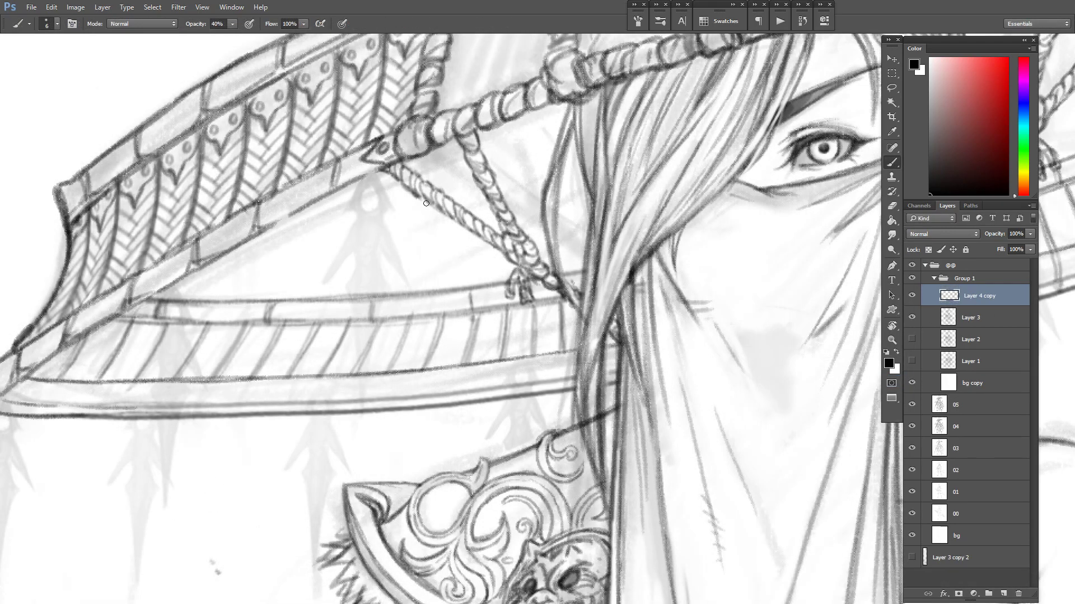
Merge the flipped rope copy layer with Layer 3 into a single line art layer.
{"action": "left_click_drag", "start_coordinate": [817, 332], "coordinate": [703, 369]}
{"action": "left_click", "coordinate": [965, 317], "text": "shift"}
{"action": "left_click_drag", "start_coordinate": [816, 313], "coordinate": [727, 349]}
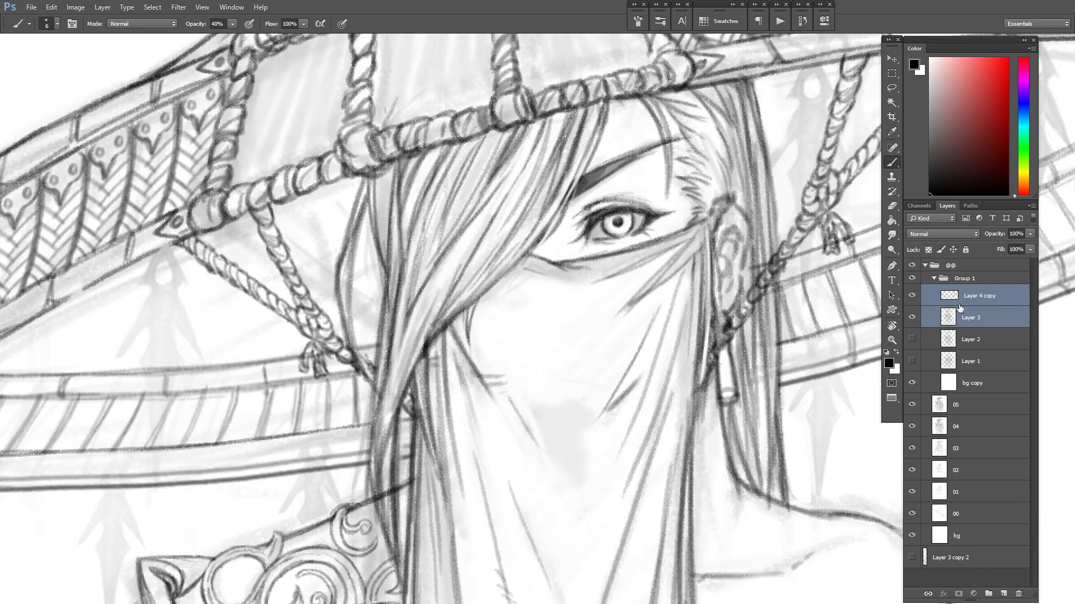
{"action": "left_click_drag", "start_coordinate": [823, 291], "coordinate": [759, 299]}
{"action": "left_click", "coordinate": [965, 317]}
{"action": "key", "text": "e"}
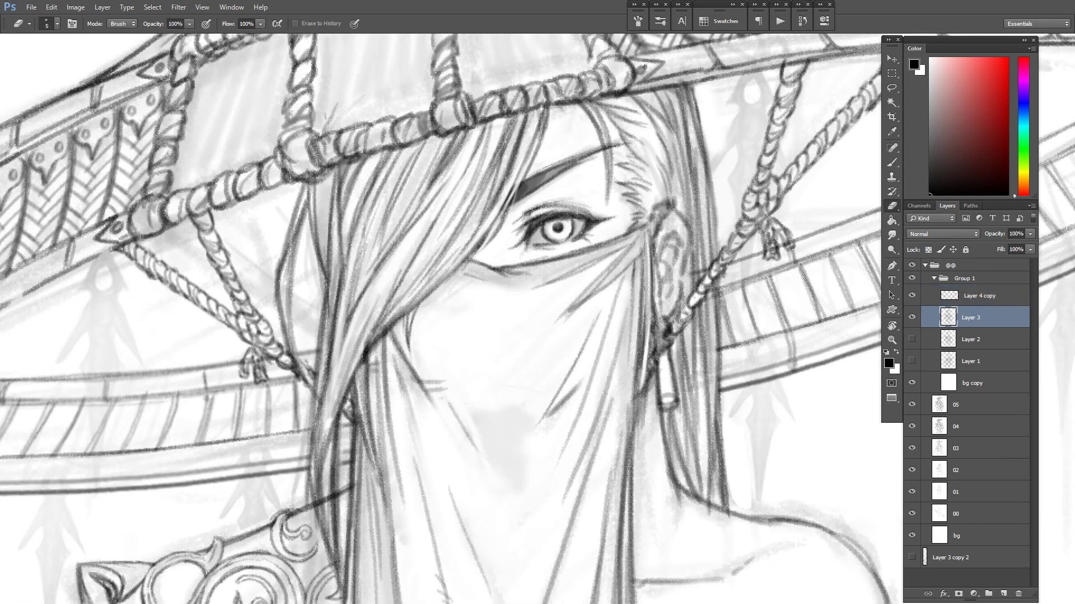
{"action": "left_click", "coordinate": [971, 295], "text": "ctrl"}
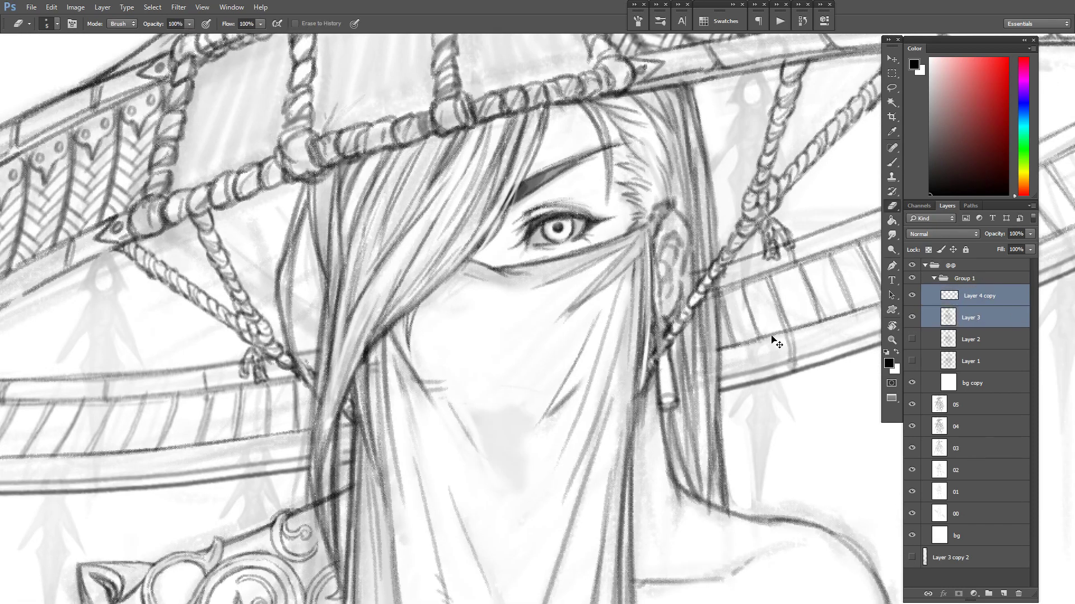
{"action": "key", "text": "ctrl+e"}
{"action": "key", "text": "b"}
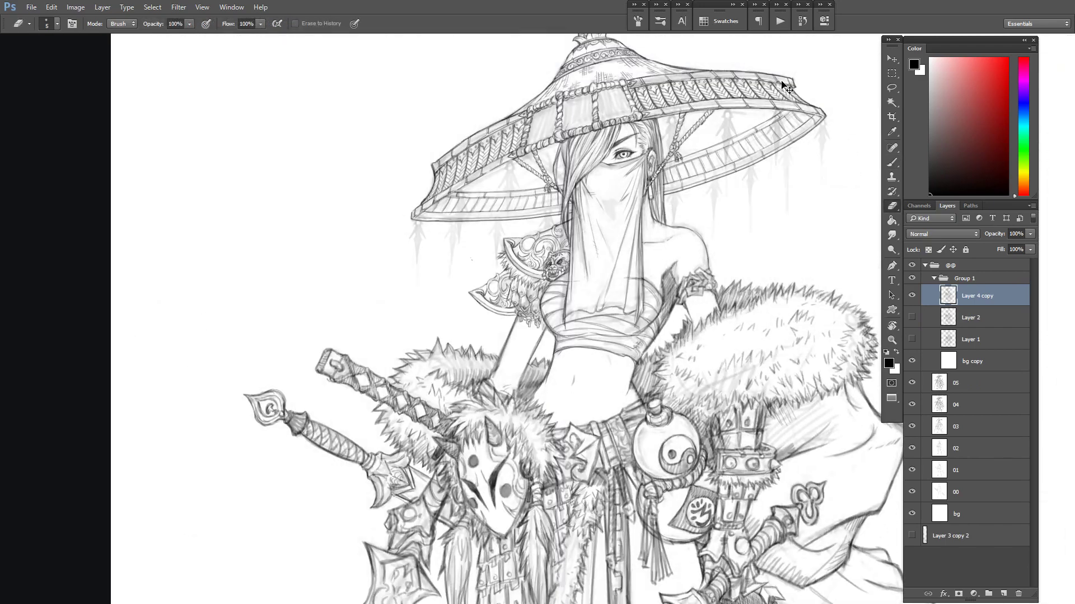
Try fading the merged line art layer to 31% fill and restore it to 100%.
{"action": "key", "text": "b"}
{"action": "scroll", "coordinate": [595, 311], "scroll_direction": "up", "scroll_amount": 6}
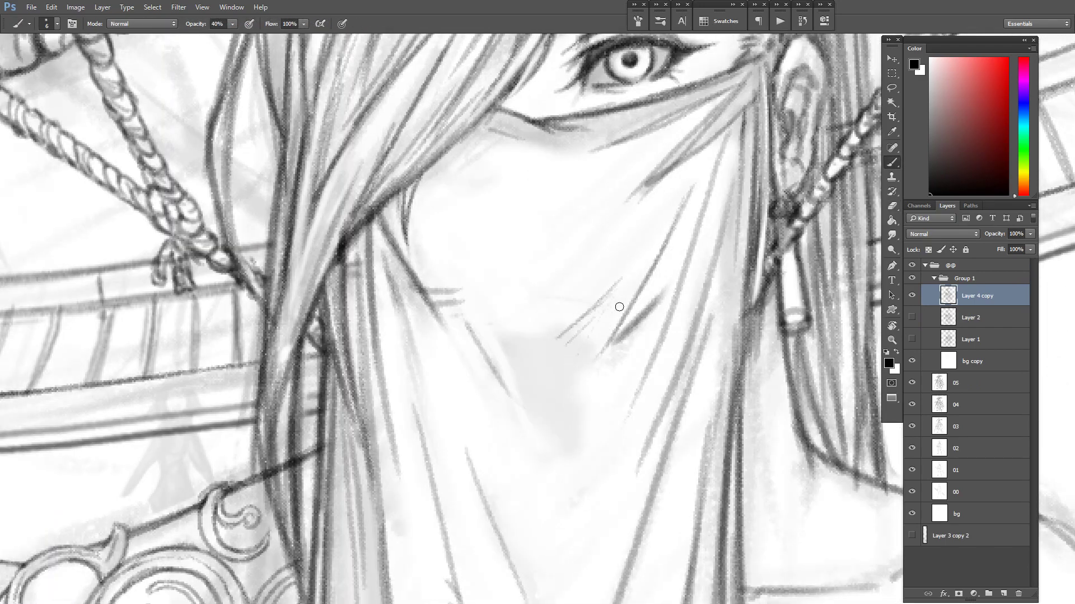
{"action": "left_click_drag", "start_coordinate": [606, 328], "coordinate": [566, 381]}
{"action": "scroll", "coordinate": [638, 485], "scroll_direction": "down", "scroll_amount": 3}
{"action": "scroll", "coordinate": [796, 343], "scroll_direction": "up", "scroll_amount": 3}
{"action": "left_click", "coordinate": [1030, 250]}
{"action": "left_click", "coordinate": [992, 262]}
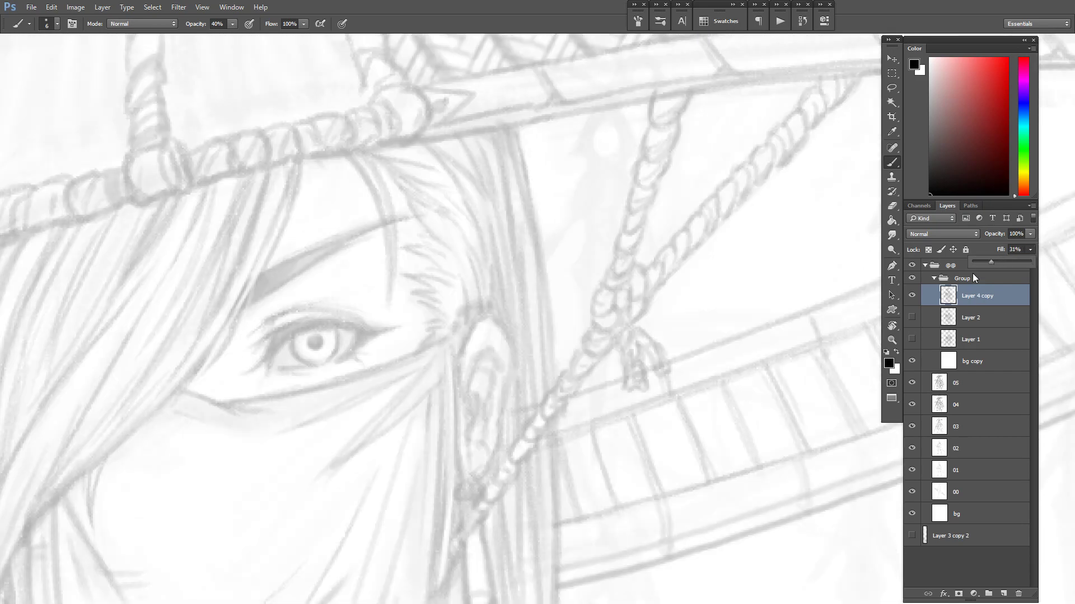
{"action": "left_click_drag", "start_coordinate": [991, 263], "coordinate": [1036, 261]}
Select Layer 2 and fit the whole canvas in view to examine the complete figure.
{"action": "left_click", "coordinate": [979, 316]}
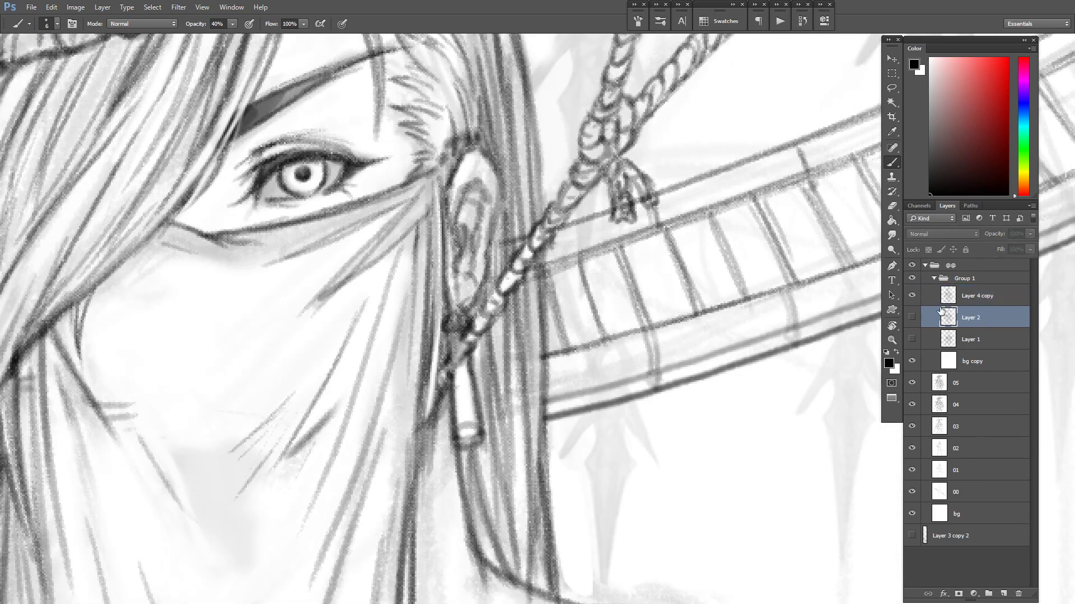
{"action": "left_click_drag", "start_coordinate": [585, 252], "coordinate": [774, 287]}
{"action": "key", "text": "ctrl+minus"}
{"action": "key", "text": "ctrl+minus"}
{"action": "key", "text": "ctrl+minus"}
{"action": "key", "text": "ctrl+0"}
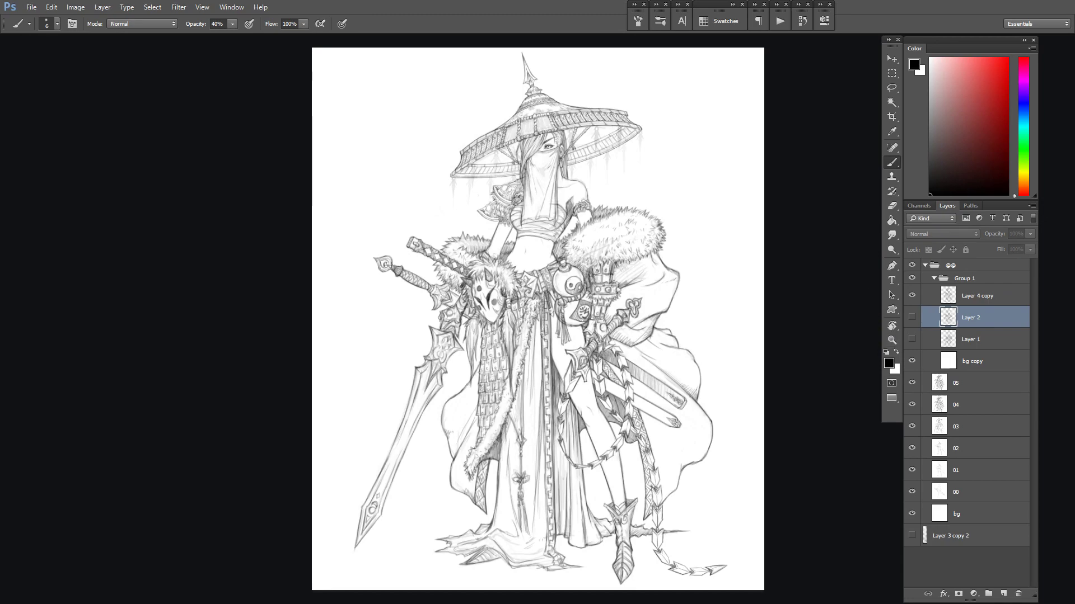